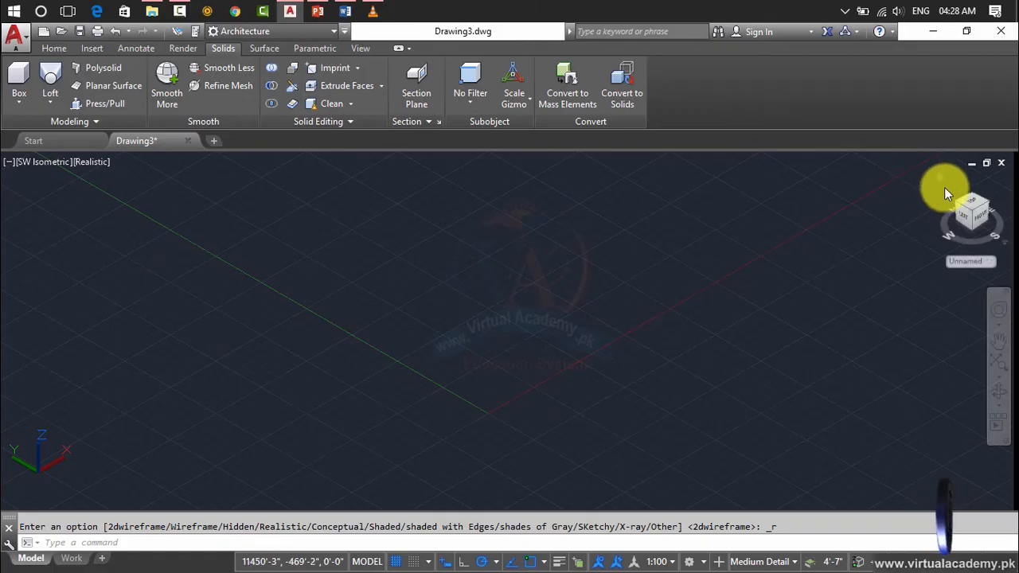
- Draw a solid box with its base roughly centred on the origin and its height set freehand upward
{"action": "middle_click_drag", "start_coordinate": [943, 181], "coordinate": [504, 335]}
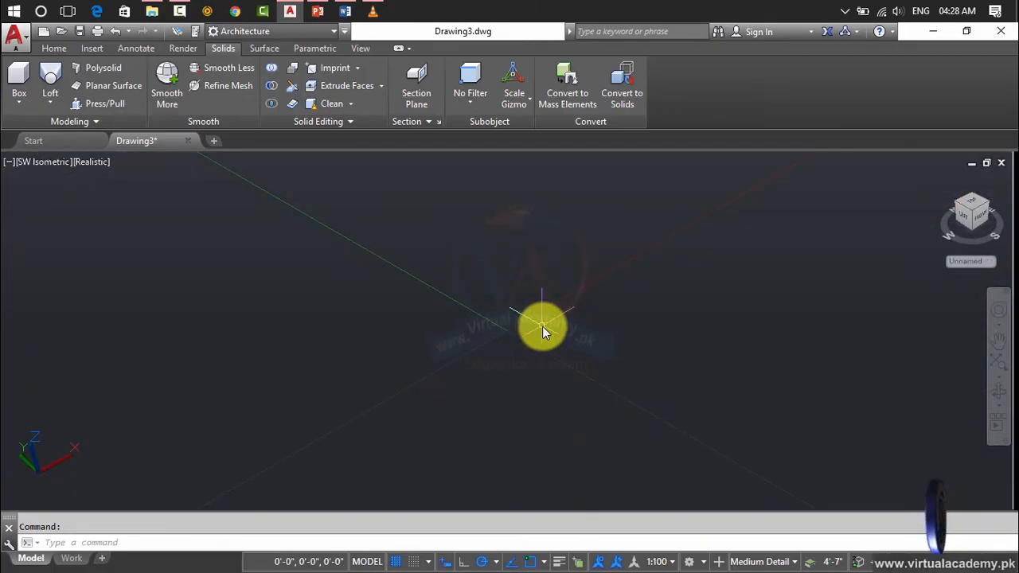
{"action": "left_click", "coordinate": [351, 103]}
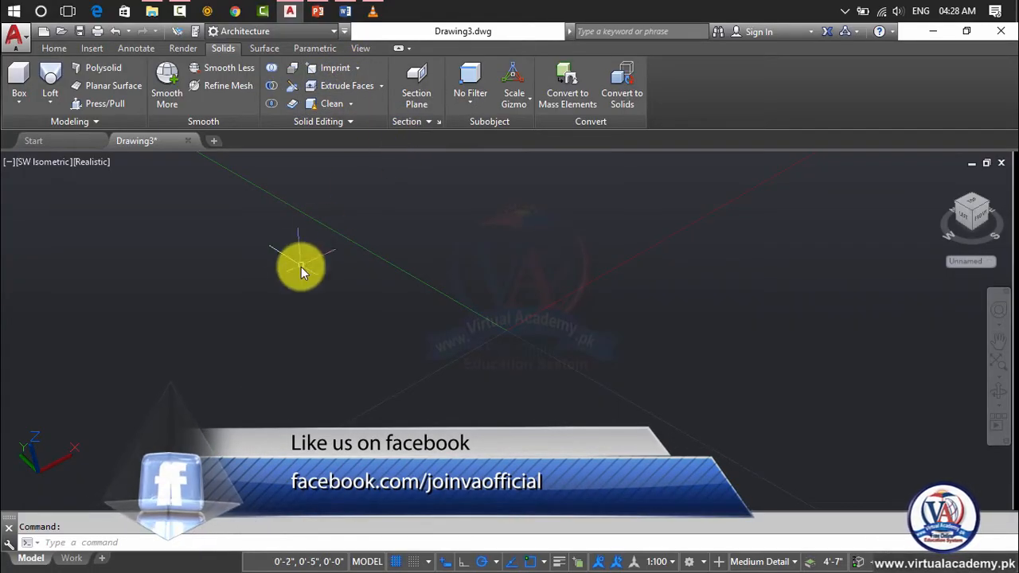
{"action": "left_click", "coordinate": [19, 101]}
{"action": "left_click", "coordinate": [33, 128]}
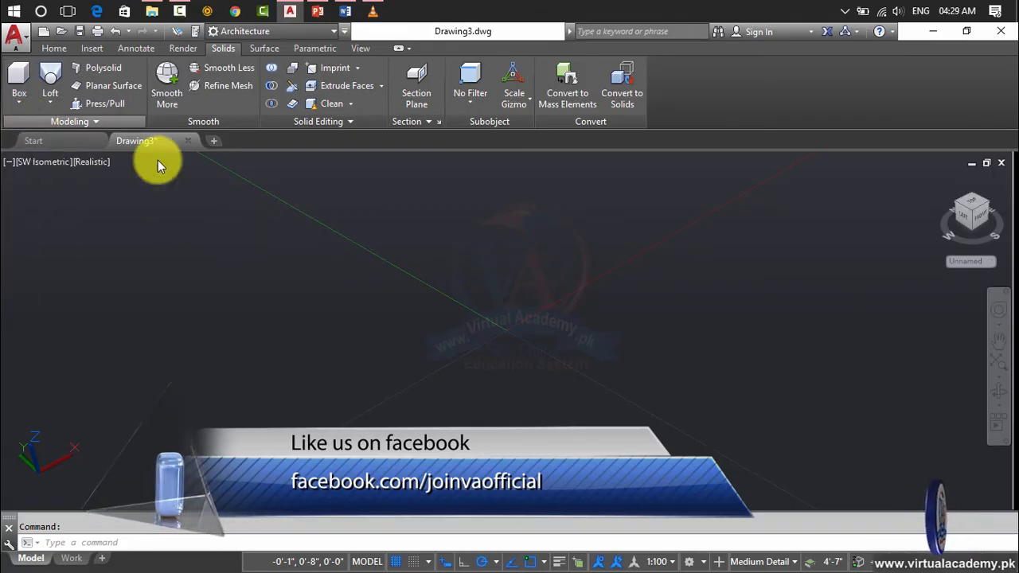
{"action": "left_click", "coordinate": [346, 348]}
{"action": "left_click", "coordinate": [656, 371]}
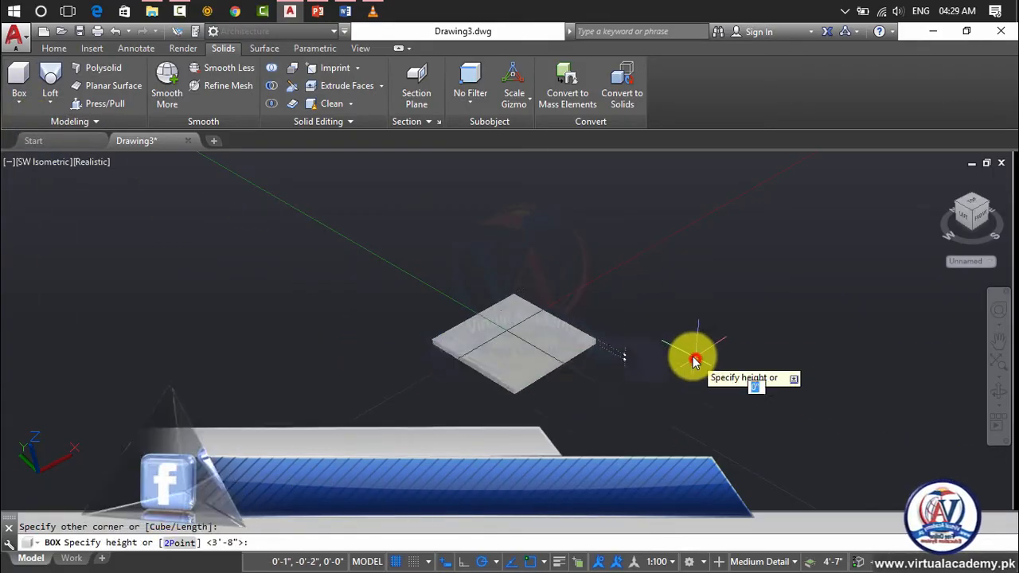
{"action": "left_click", "coordinate": [633, 199]}
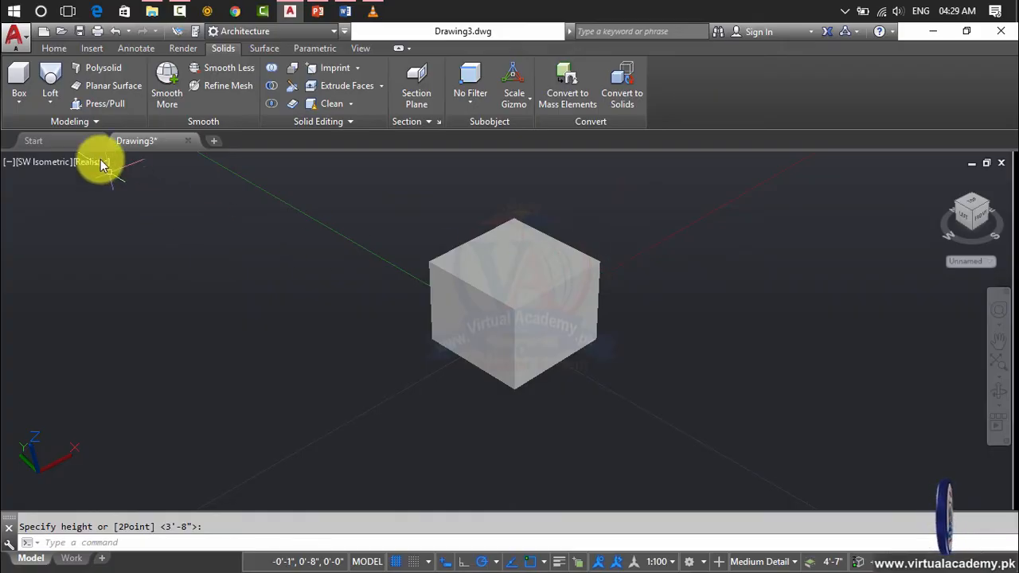
- Draw an upright solid cylinder about 3" tall, centred on the lower corner of the box's front face at its far end
{"action": "left_click", "coordinate": [19, 100]}
{"action": "left_click", "coordinate": [32, 155]}
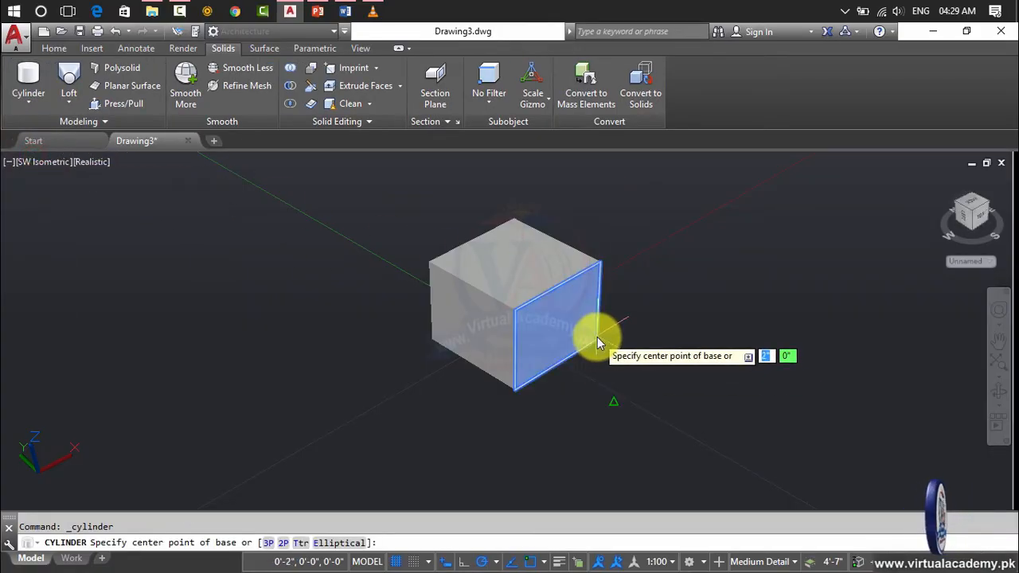
{"action": "scroll", "coordinate": [597, 337], "scroll_direction": "up", "scroll_amount": 3}
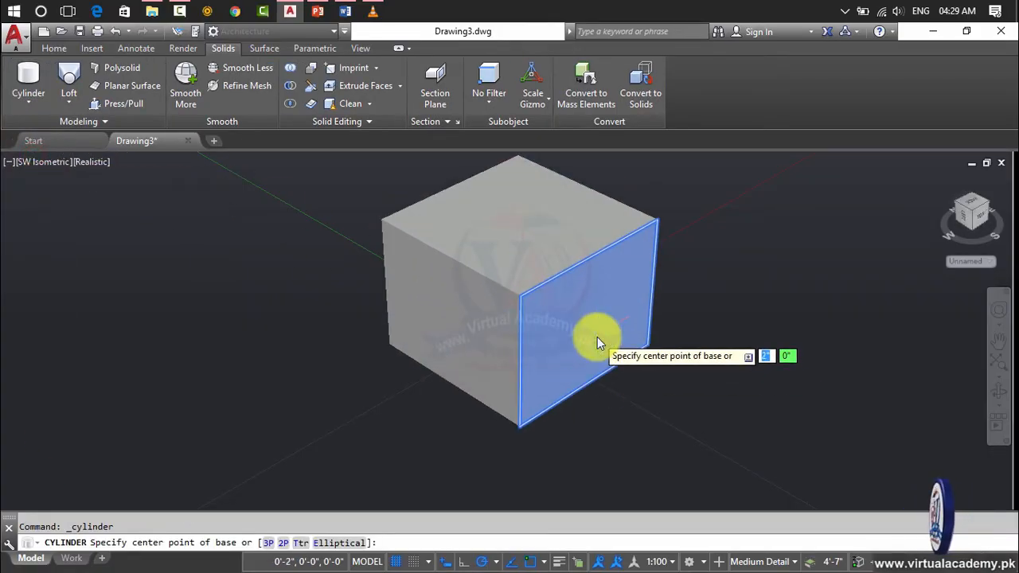
{"action": "left_click", "coordinate": [649, 345]}
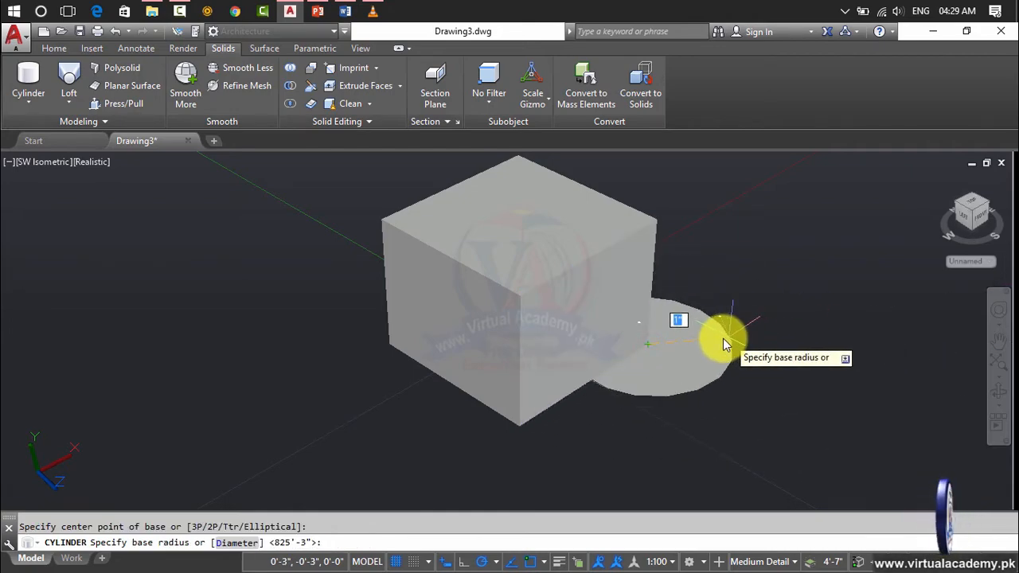
{"action": "left_click", "coordinate": [694, 342]}
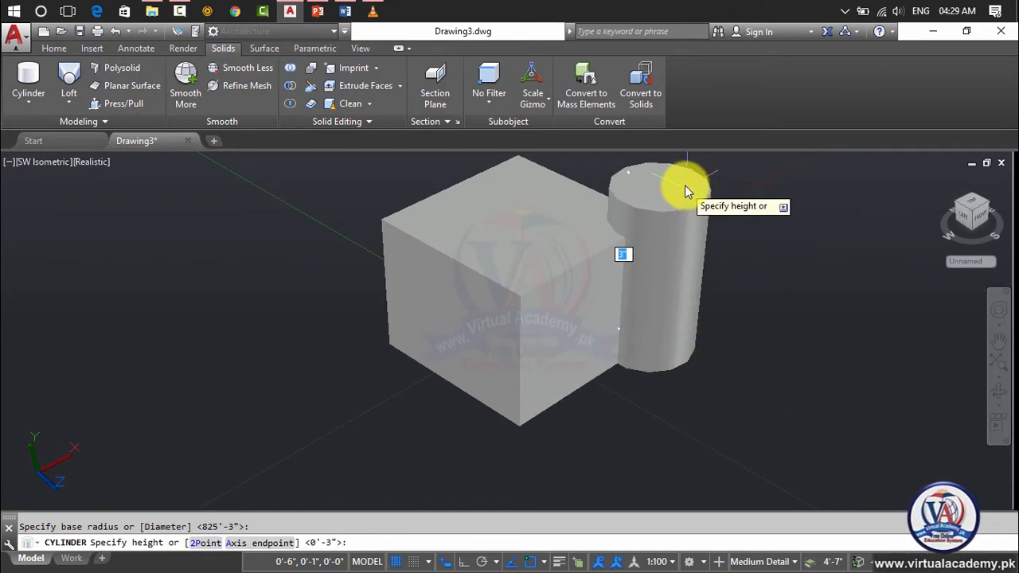
{"action": "left_click", "coordinate": [681, 185]}
- Copy the box and cylinder together twice in a row roughly along the X axis, with the farther copy about 1'-5" away
{"action": "scroll", "coordinate": [710, 250], "scroll_direction": "down", "scroll_amount": 2}
{"action": "middle_click_drag", "start_coordinate": [596, 278], "coordinate": [383, 301]}
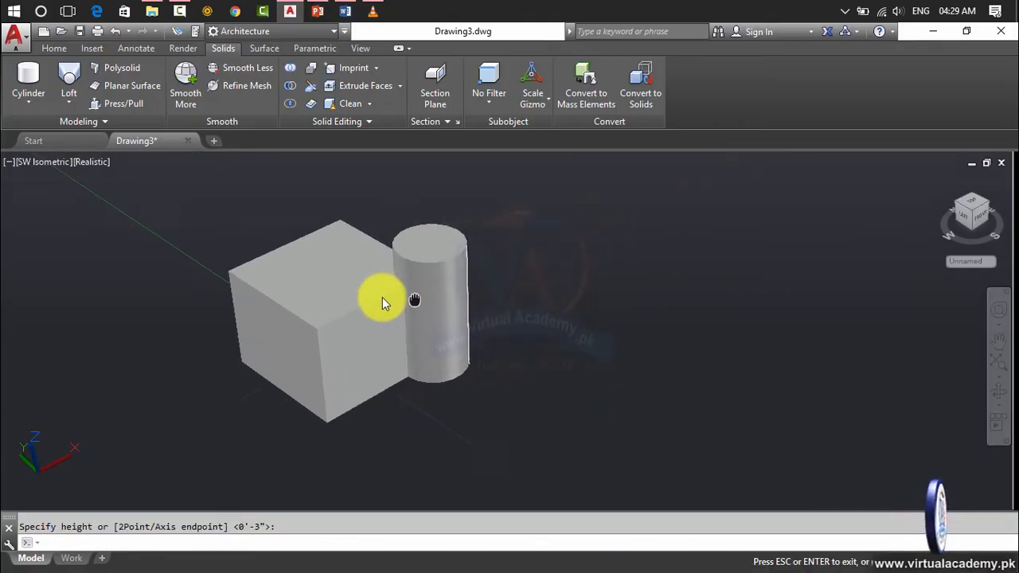
{"action": "scroll", "coordinate": [382, 299], "scroll_direction": "down", "scroll_amount": 3}
{"action": "left_click", "coordinate": [388, 299]}
{"action": "type", "text": "c"}
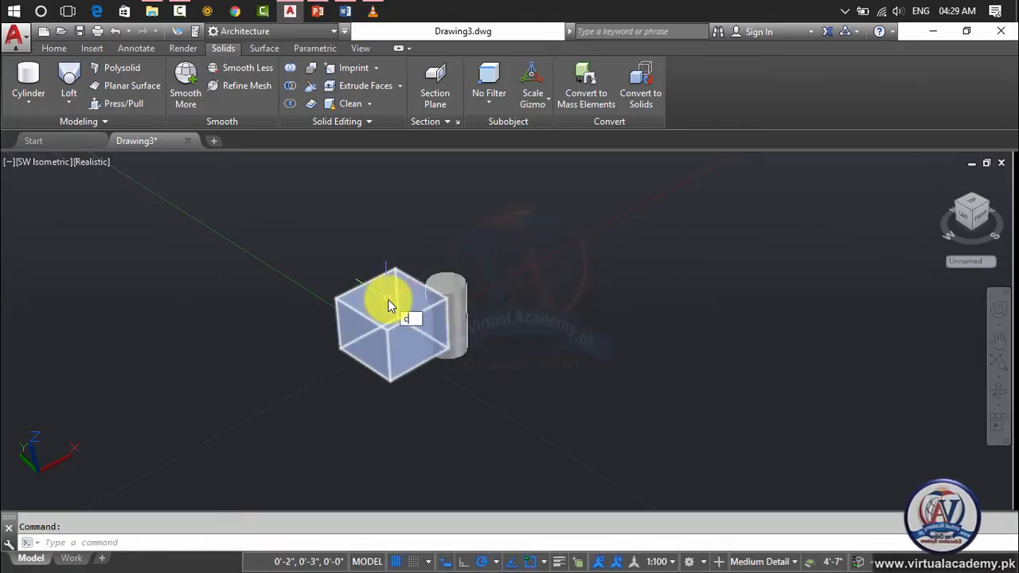
{"action": "type", "text": "p"}
{"action": "key", "text": "Return"}
{"action": "left_click", "coordinate": [529, 247]}
{"action": "left_click", "coordinate": [405, 352]}
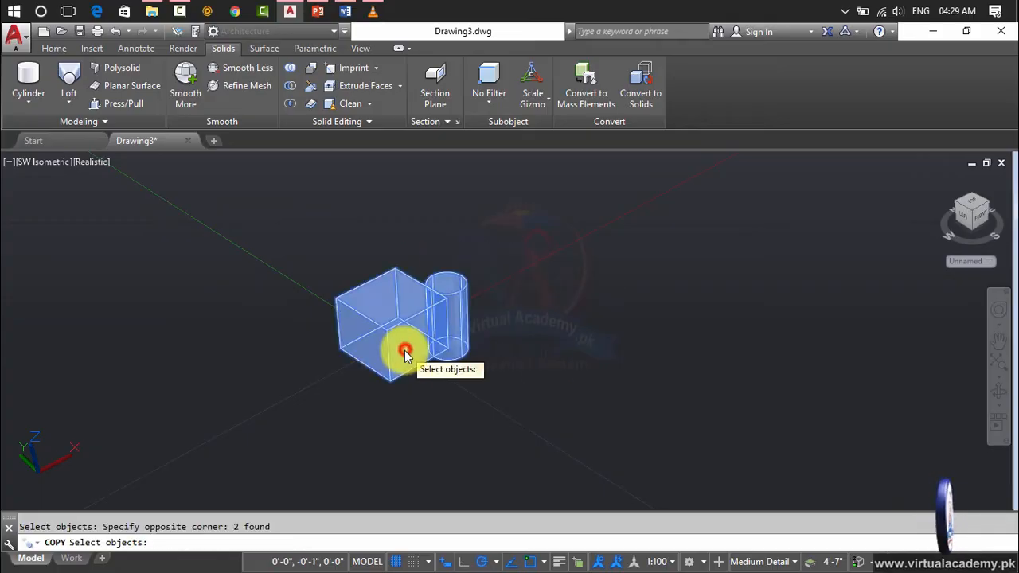
{"action": "key", "text": "Return"}
{"action": "left_click", "coordinate": [409, 353]}
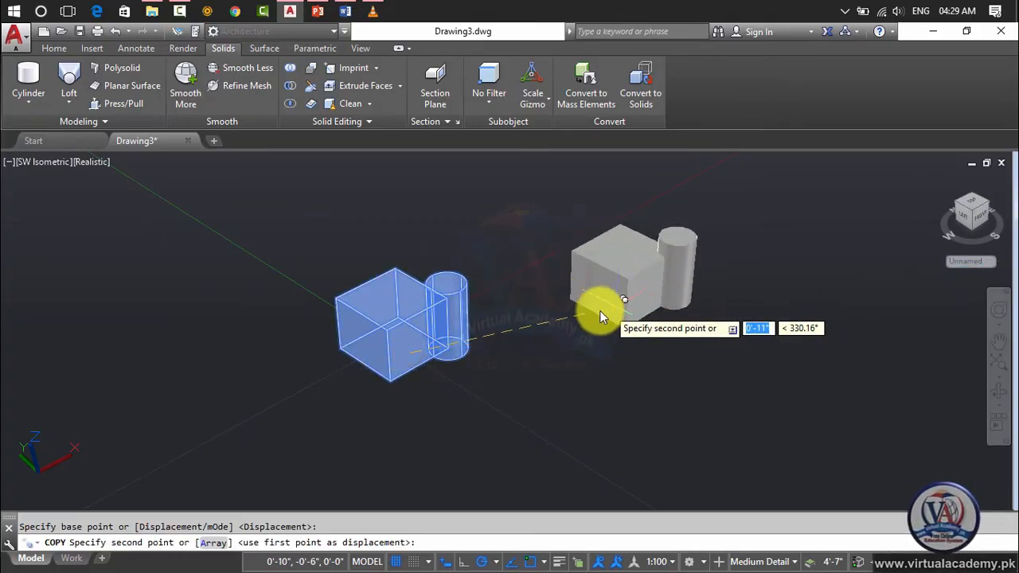
{"action": "left_click", "coordinate": [574, 310]}
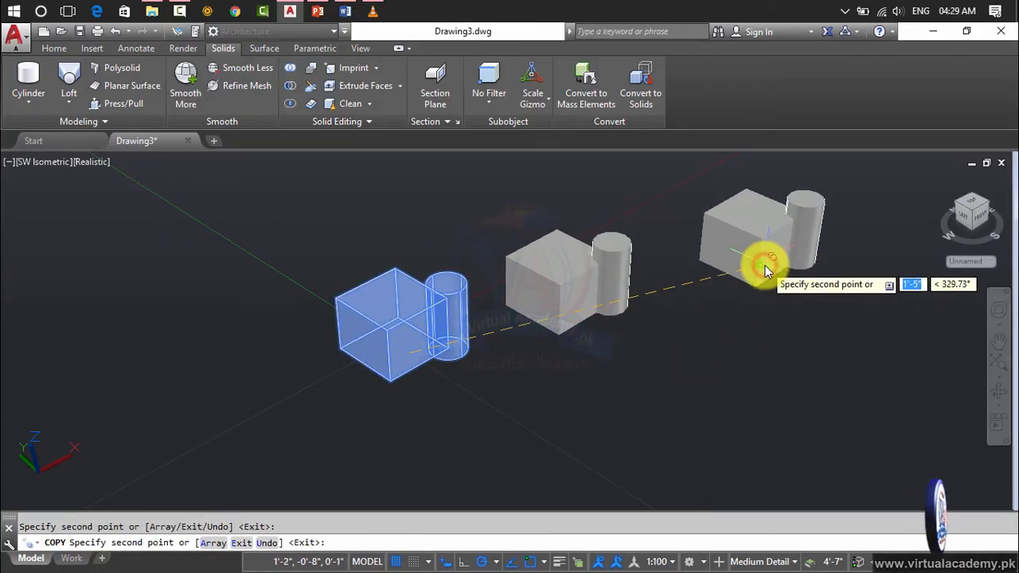
{"action": "left_click", "coordinate": [765, 271]}
{"action": "key", "text": "Return"}
{"action": "key", "text": "Escape"}
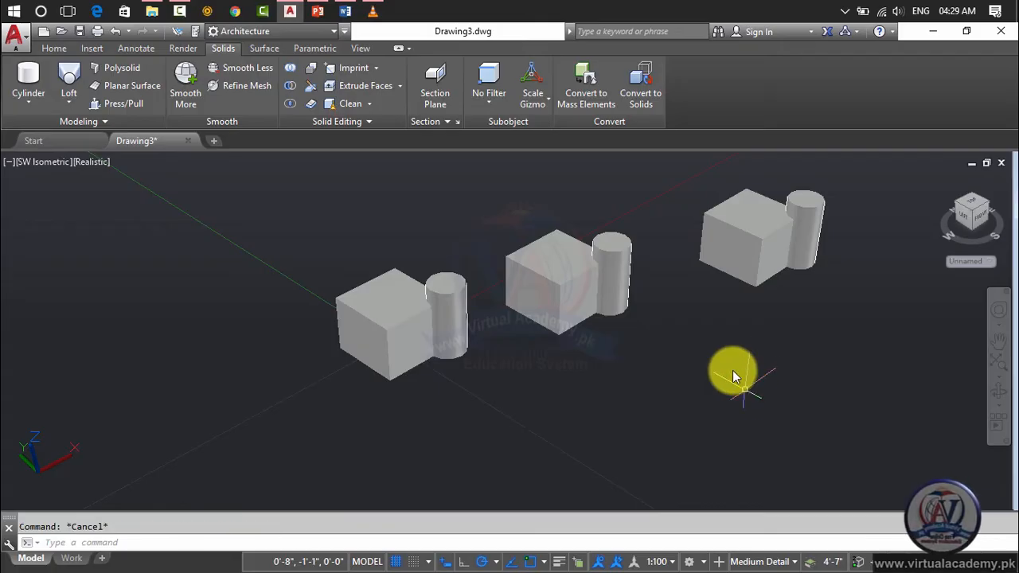
- Examine whether the boxes and cylinders are separate solids by selecting some individually and windowing across all of them
{"action": "middle_click_drag", "start_coordinate": [712, 314], "coordinate": [646, 379]}
{"action": "left_click", "coordinate": [671, 338]}
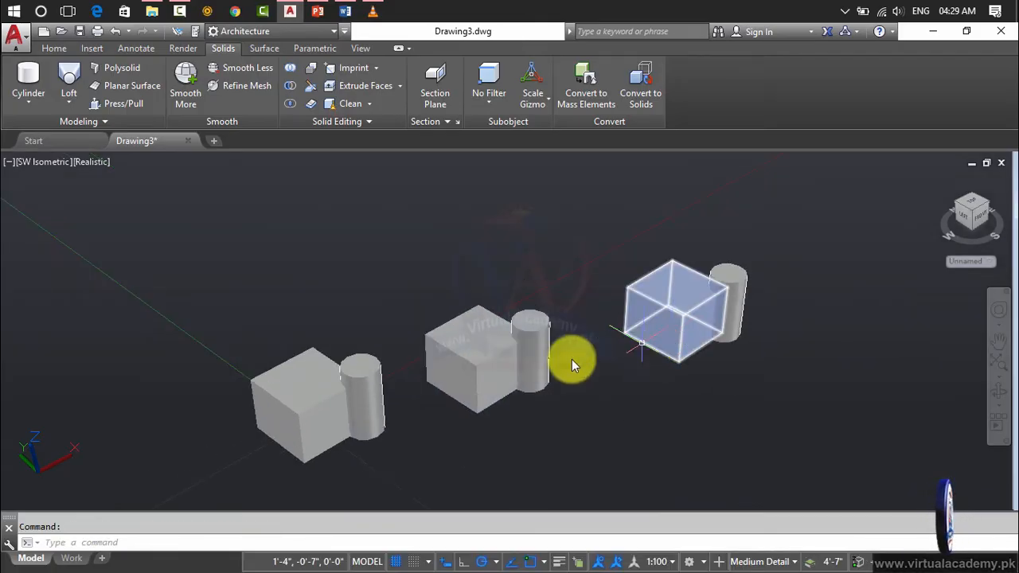
{"action": "key", "text": "Escape"}
{"action": "left_click", "coordinate": [371, 373]}
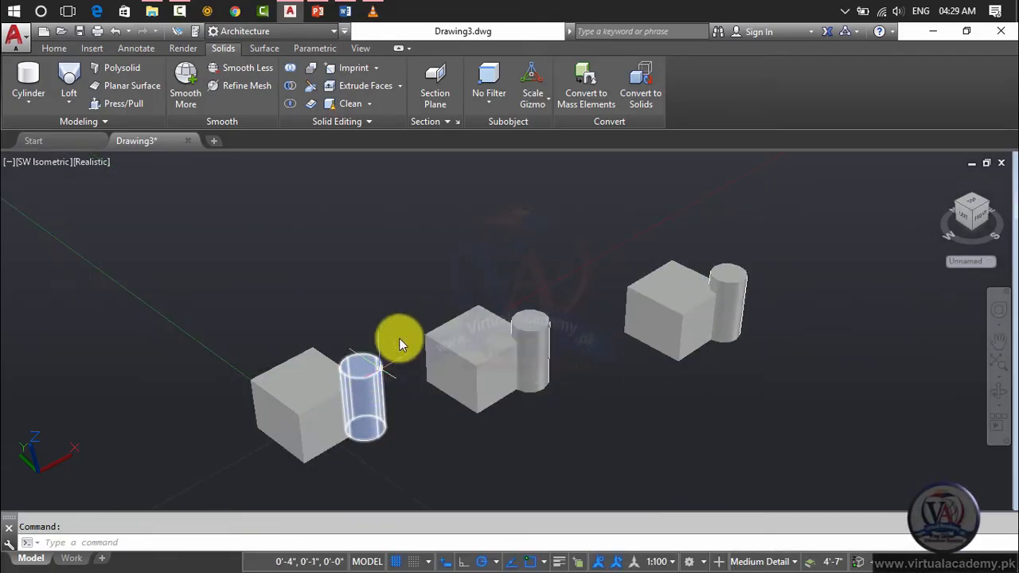
{"action": "key", "text": "Escape"}
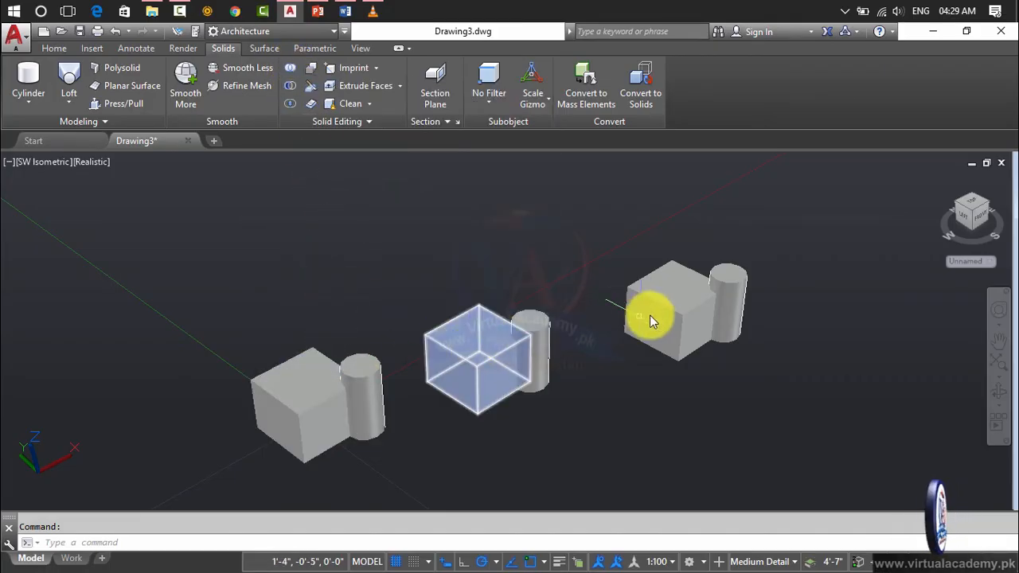
{"action": "left_click", "coordinate": [860, 213]}
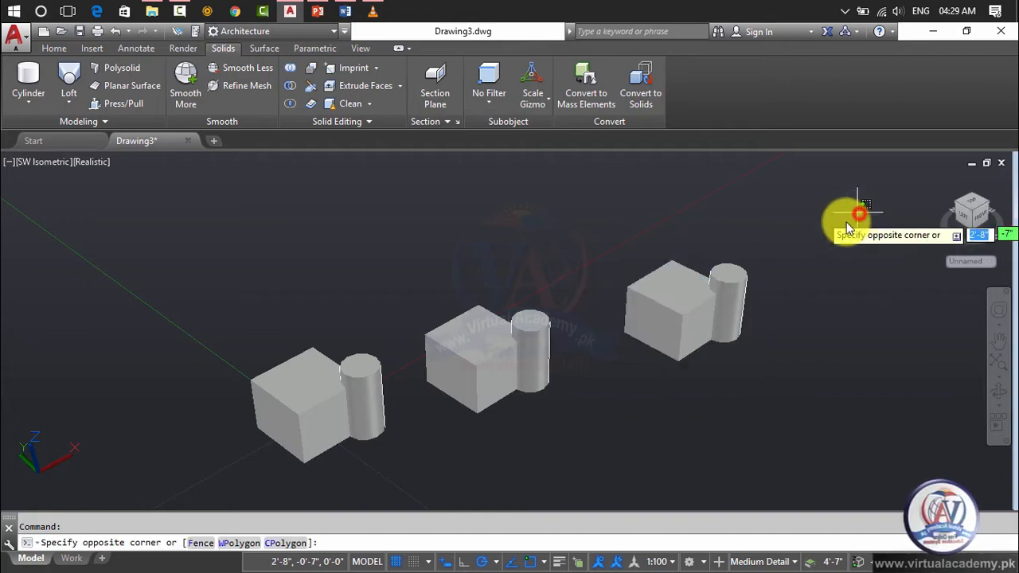
{"action": "left_click", "coordinate": [229, 441]}
- Union all the boxes and cylinders into a single solid
{"action": "left_click", "coordinate": [292, 75]}
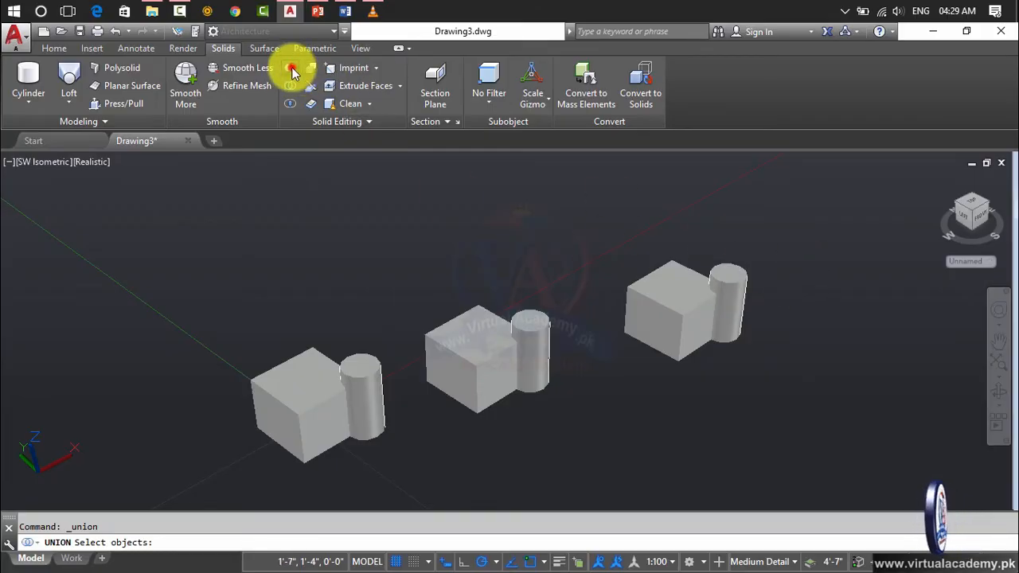
{"action": "left_click", "coordinate": [794, 228]}
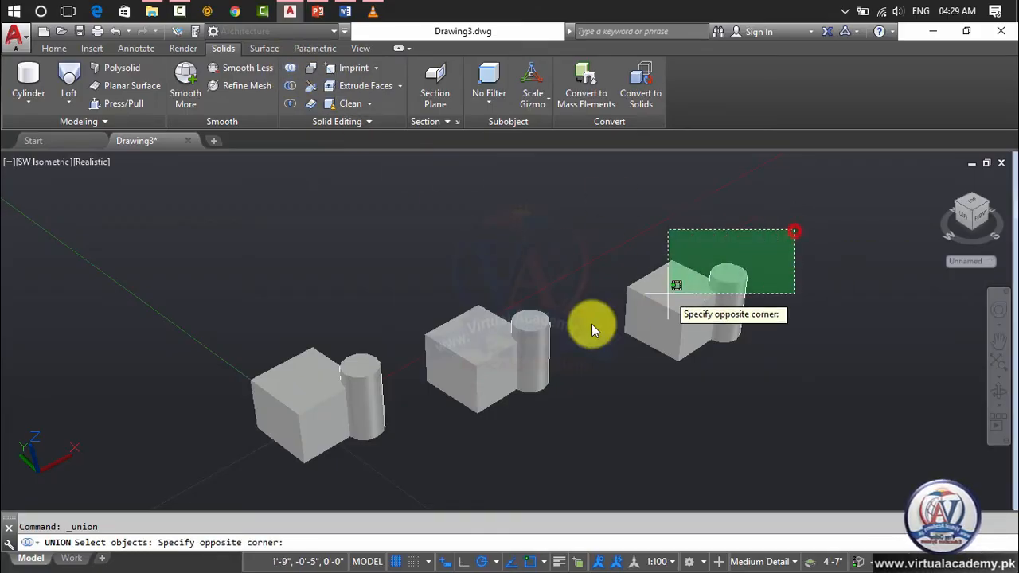
{"action": "left_click", "coordinate": [226, 451]}
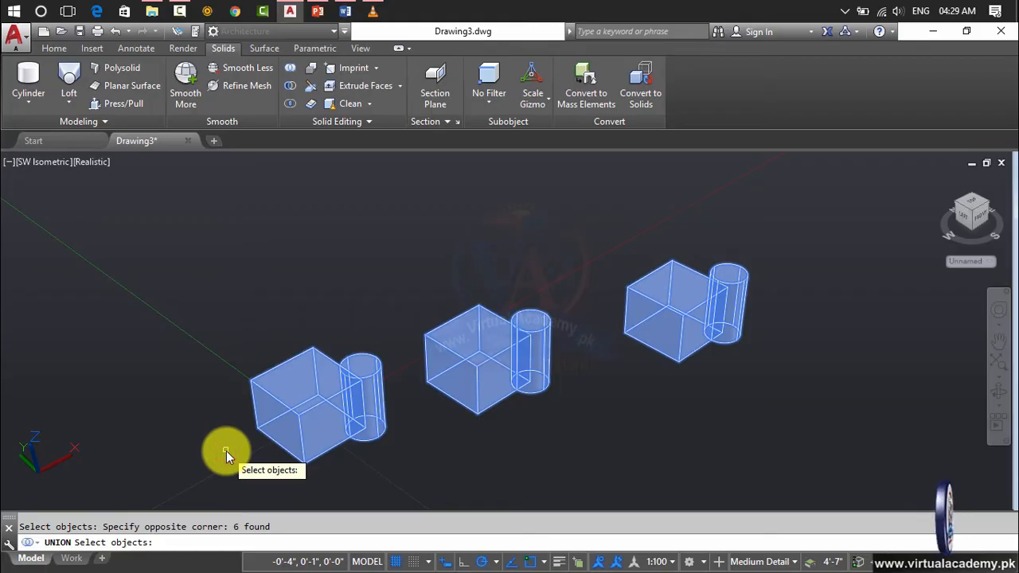
{"action": "key", "text": "Return"}
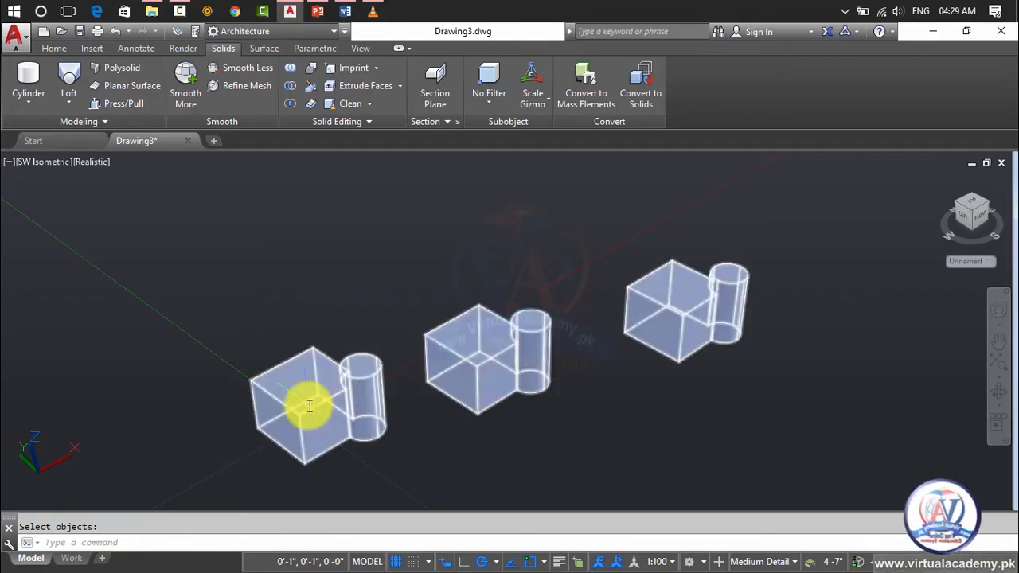
- Select the nearest box to check whether the united boxes and cylinders behave as one object, clearing the selection each time
{"action": "left_click", "coordinate": [307, 405]}
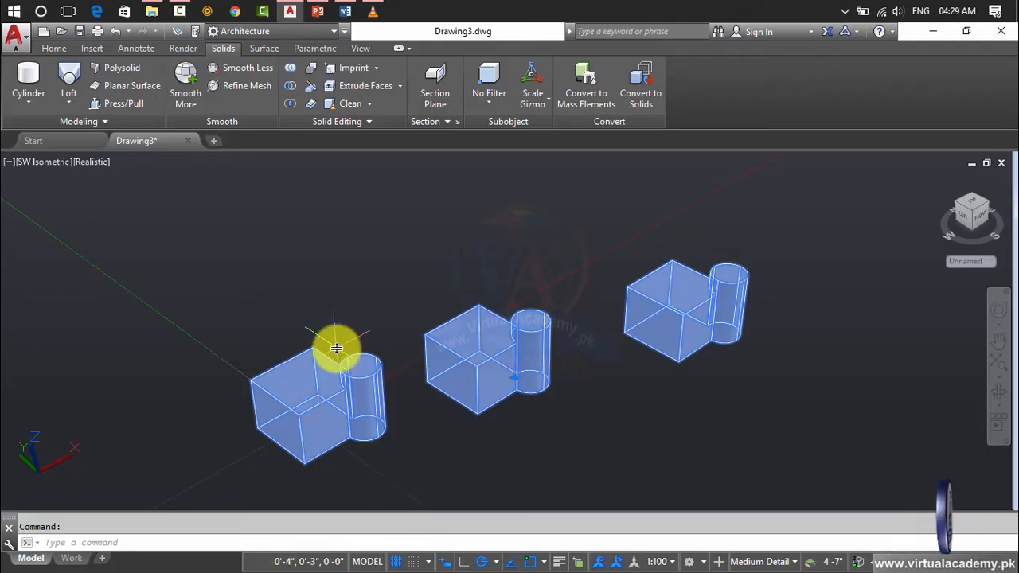
{"action": "key", "text": "Escape"}
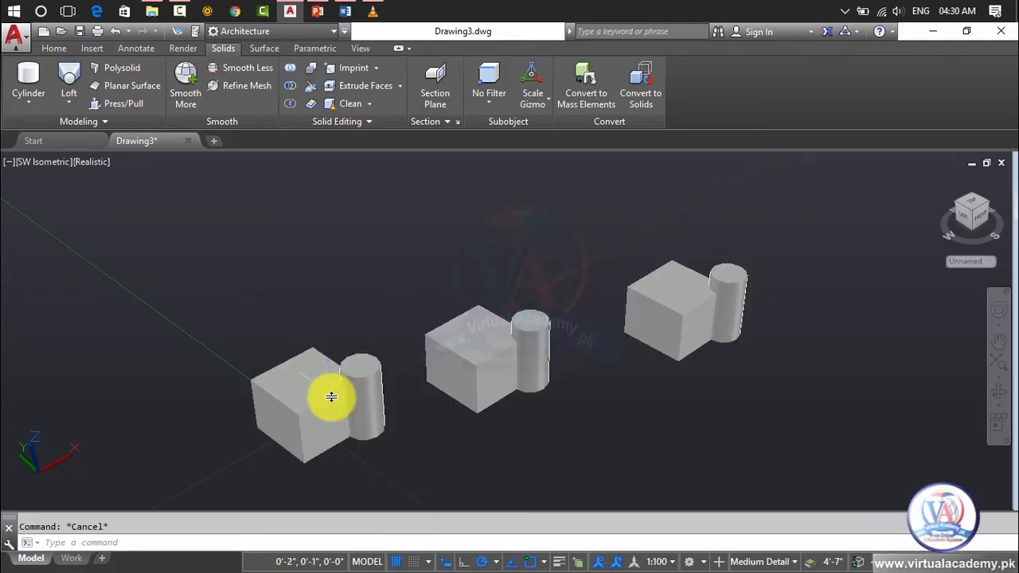
{"action": "left_click", "coordinate": [327, 406]}
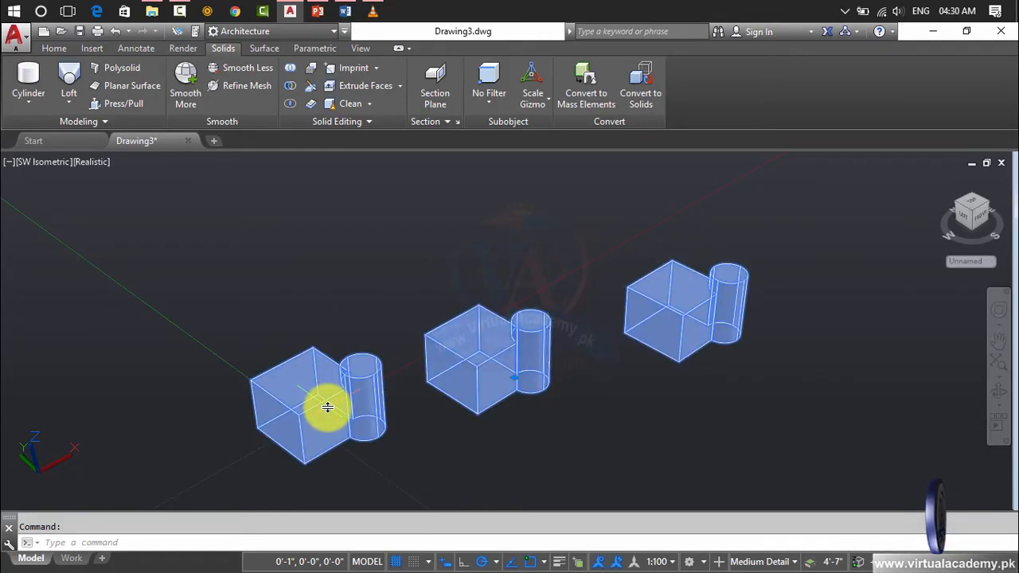
{"action": "key", "text": "Escape"}
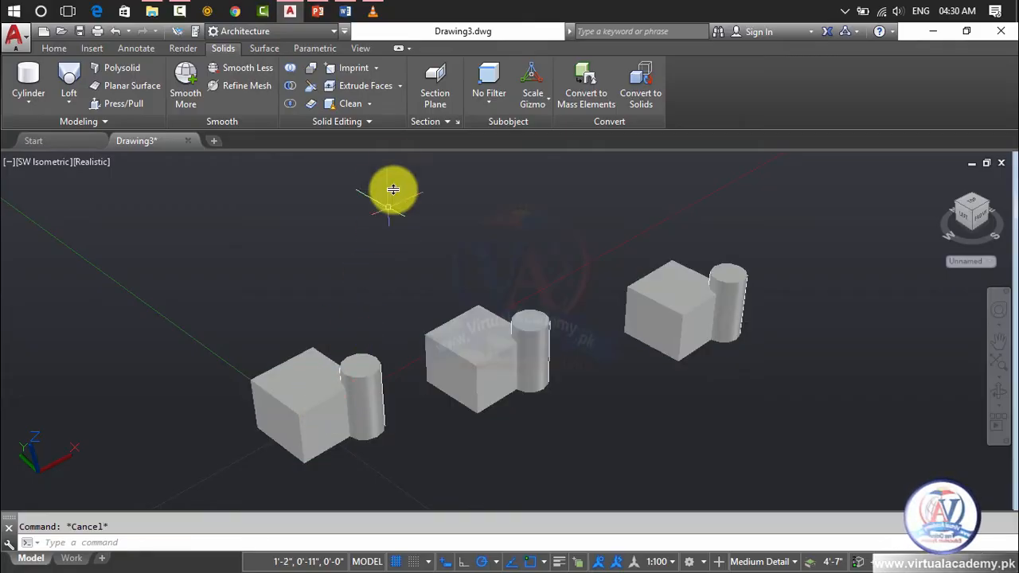
- Separate the united solid into independent solids for each non-touching box-and-cylinder group
{"action": "left_click", "coordinate": [367, 105]}
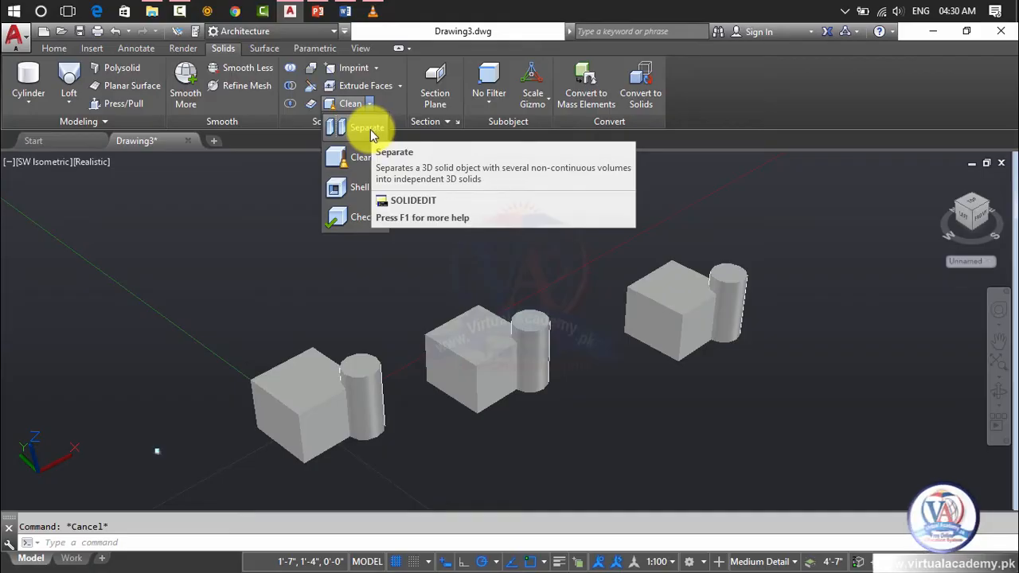
{"action": "left_click", "coordinate": [368, 129]}
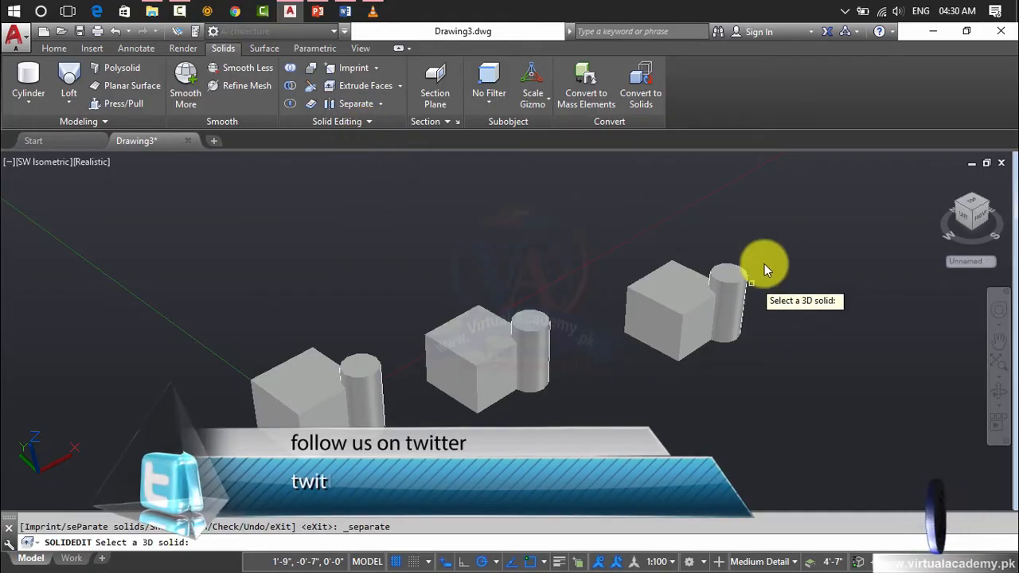
{"action": "left_click", "coordinate": [654, 303]}
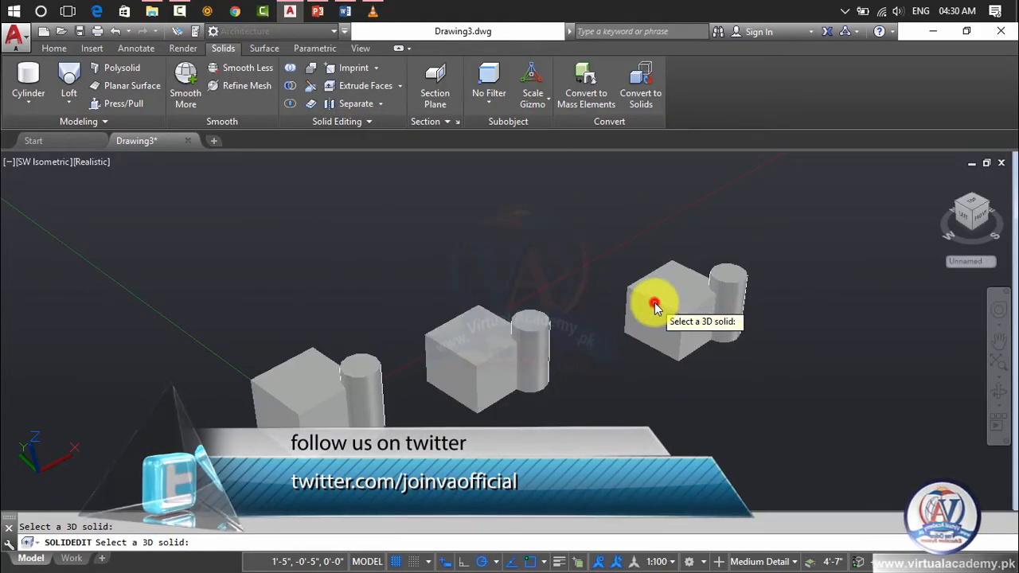
{"action": "key", "text": "Return"}
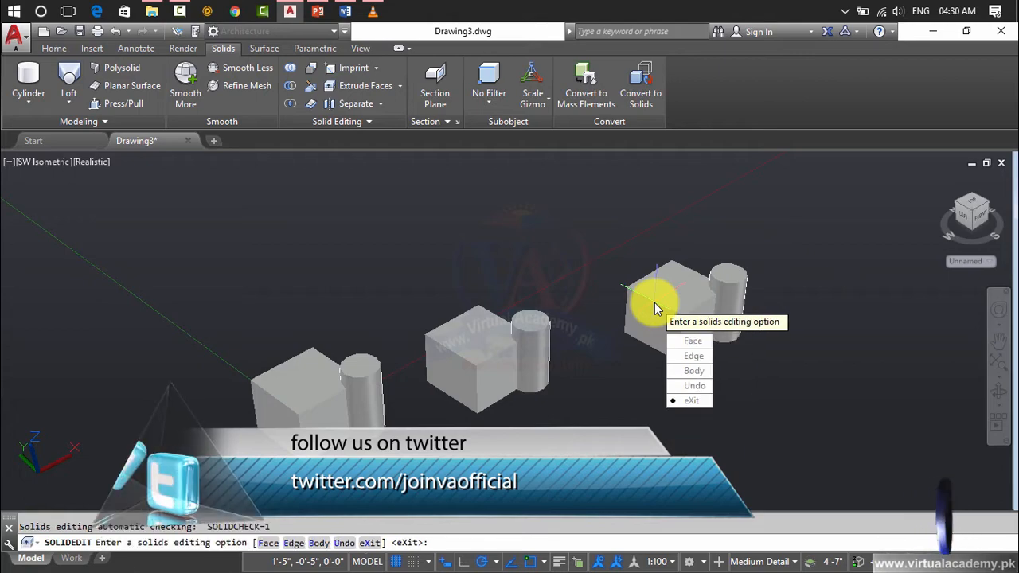
{"action": "key", "text": "Return"}
- Test the separation by erasing the farthest box-and-cylinder solid, undoing the erasure and selecting that solid again
{"action": "left_click", "coordinate": [654, 304]}
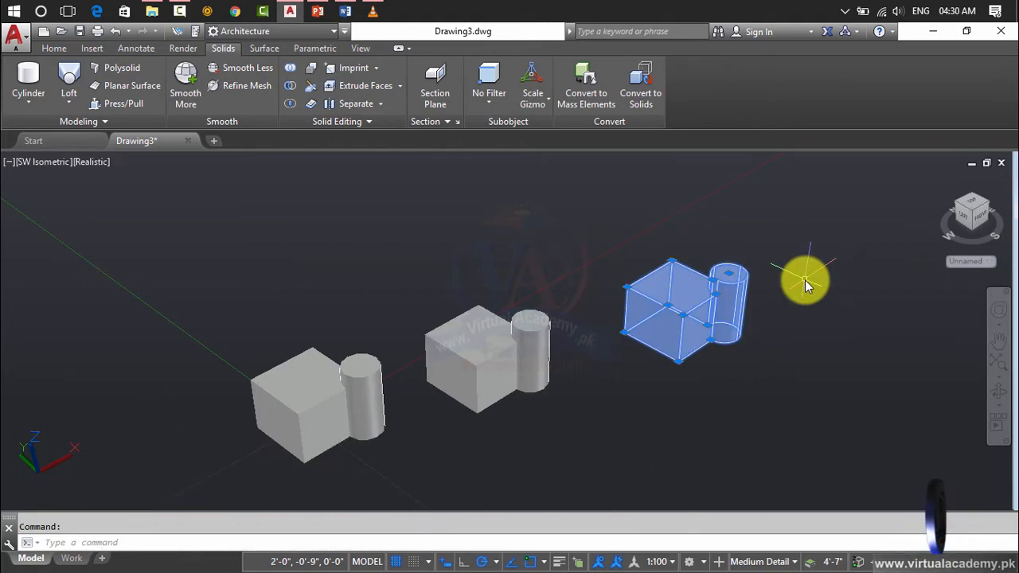
{"action": "key", "text": "Delete"}
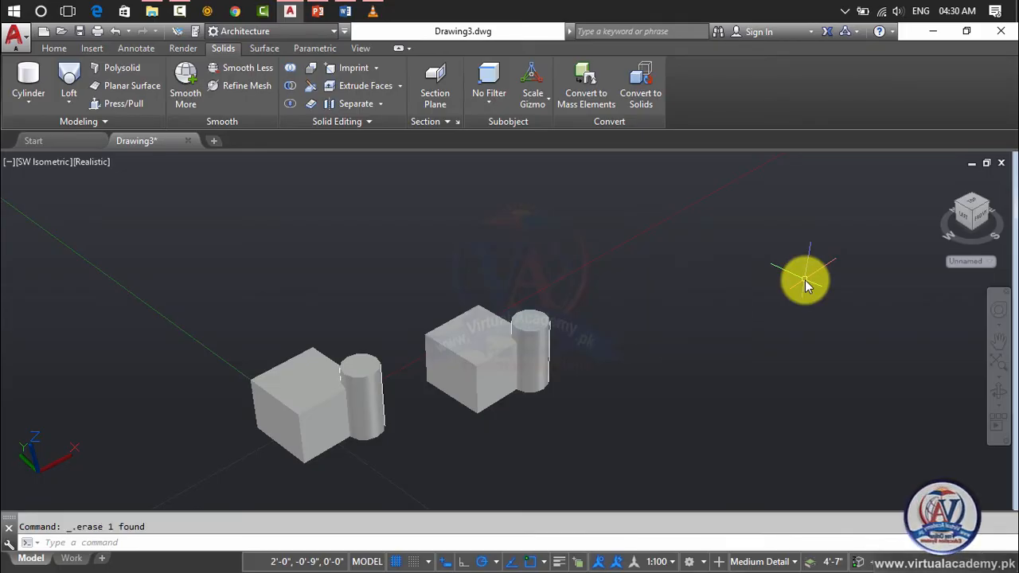
{"action": "key", "text": "ctrl+z"}
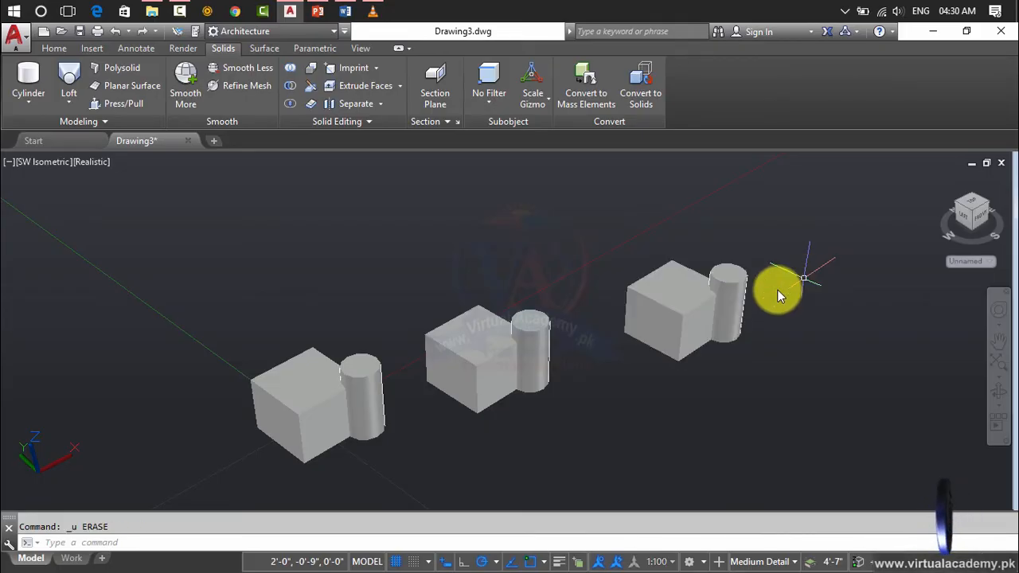
{"action": "left_click", "coordinate": [700, 319]}
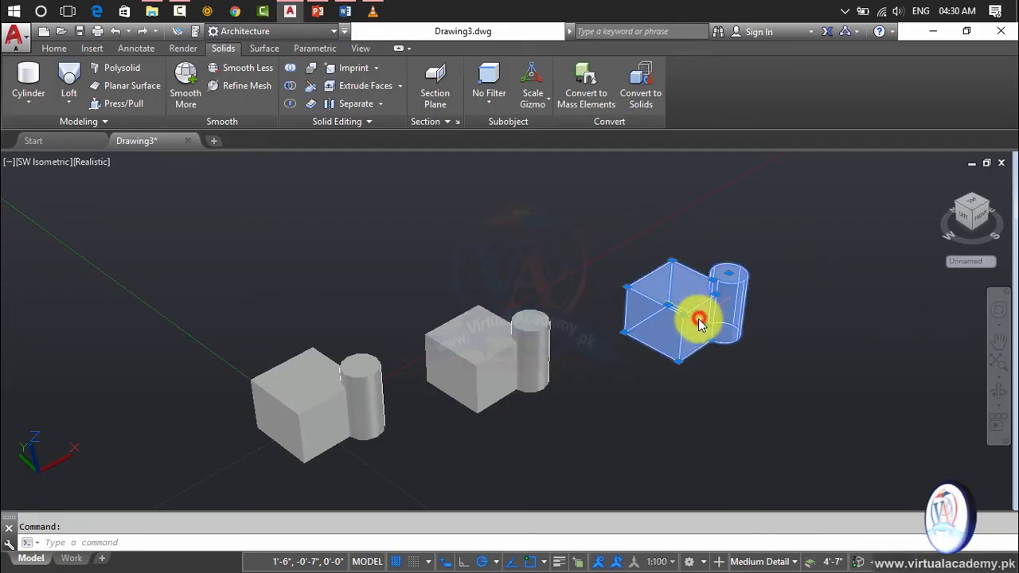
- Select the three box-and-cylinder solids together and individually to check their independence, clearing the selection between checks
{"action": "left_click", "coordinate": [487, 350]}
{"action": "left_click", "coordinate": [380, 373]}
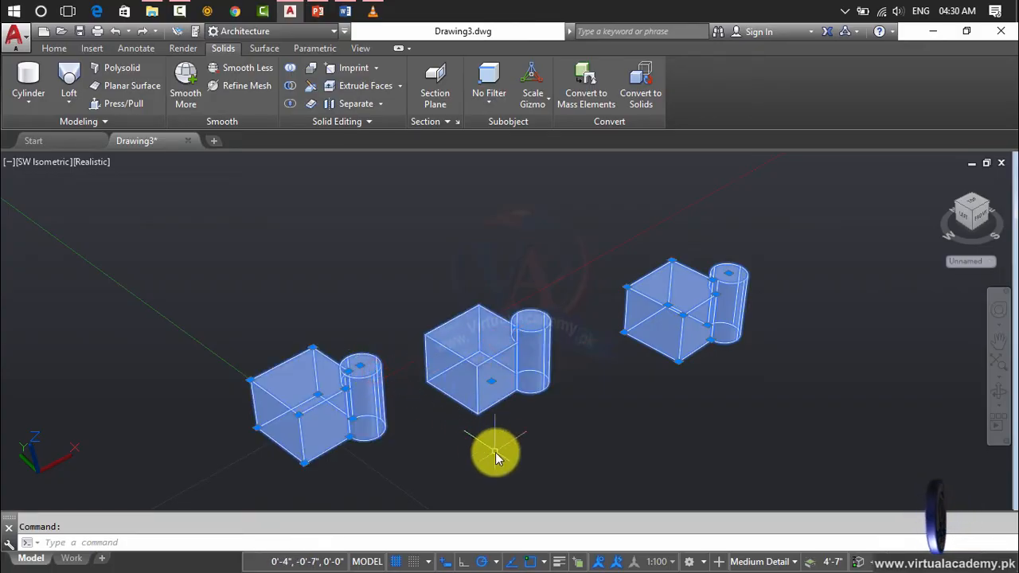
{"action": "key", "text": "Escape"}
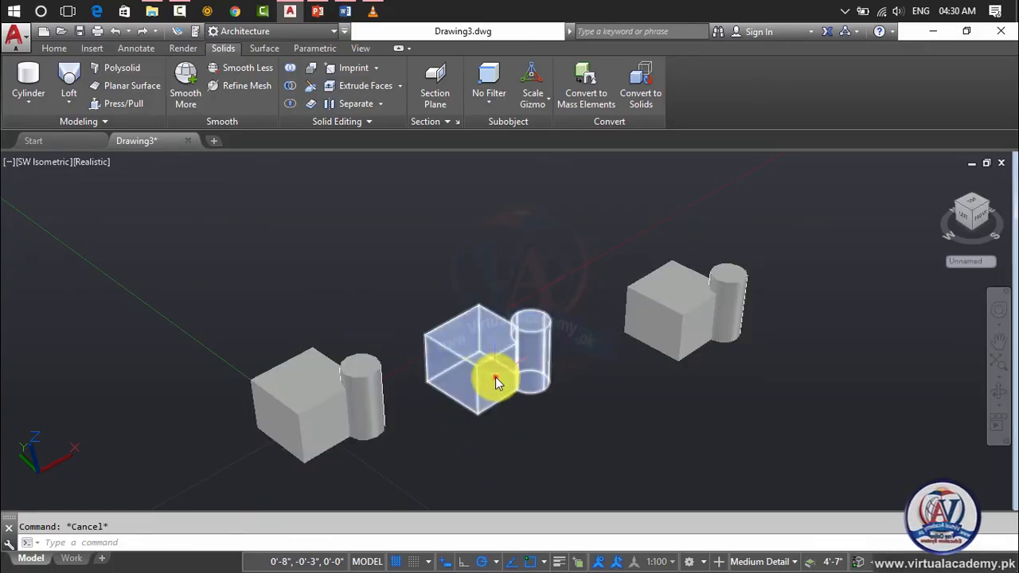
{"action": "key", "text": "Escape"}
{"action": "left_click", "coordinate": [376, 410]}
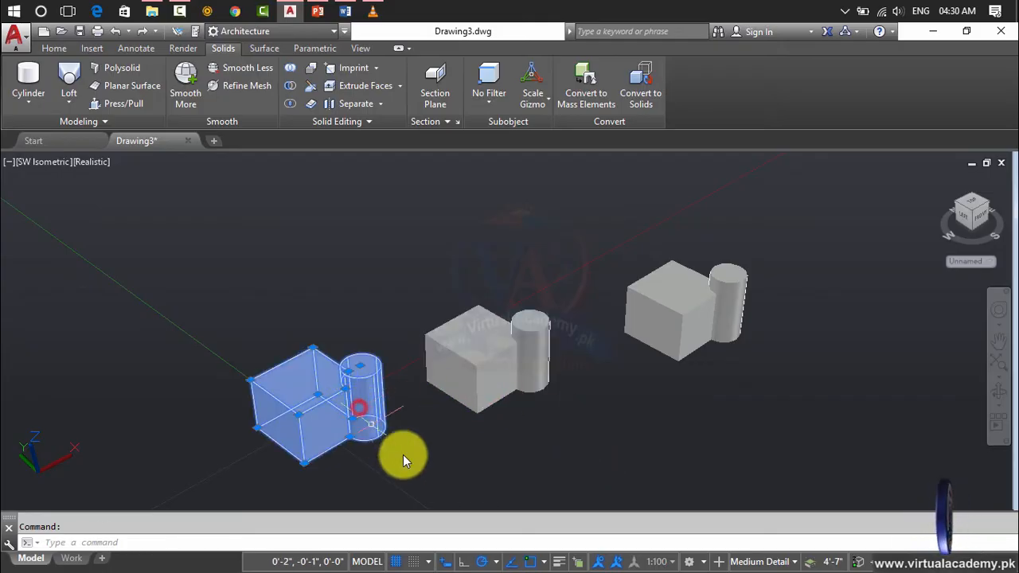
{"action": "key", "text": "Escape"}
{"action": "left_click", "coordinate": [520, 387]}
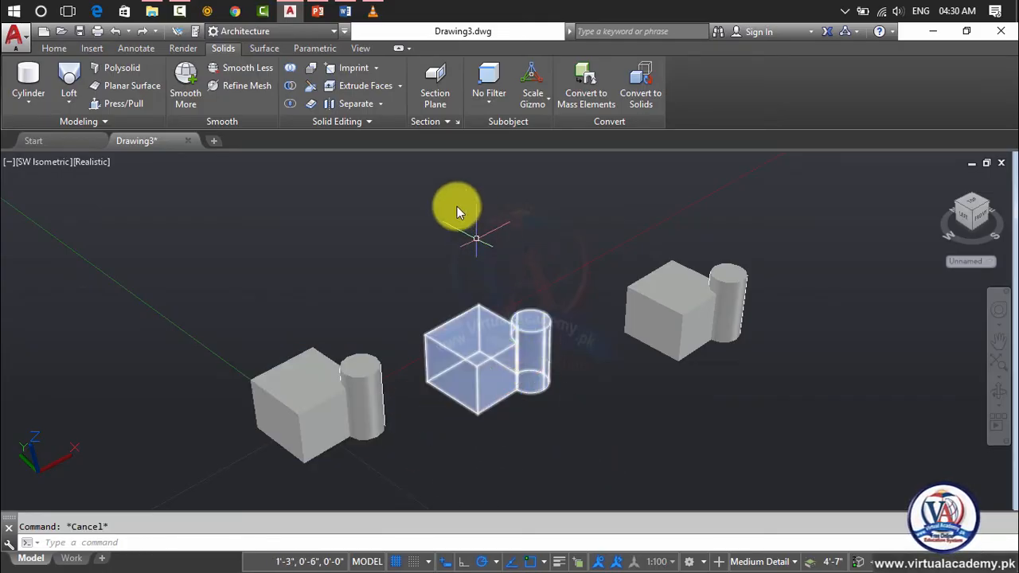
{"action": "key", "text": "Escape"}
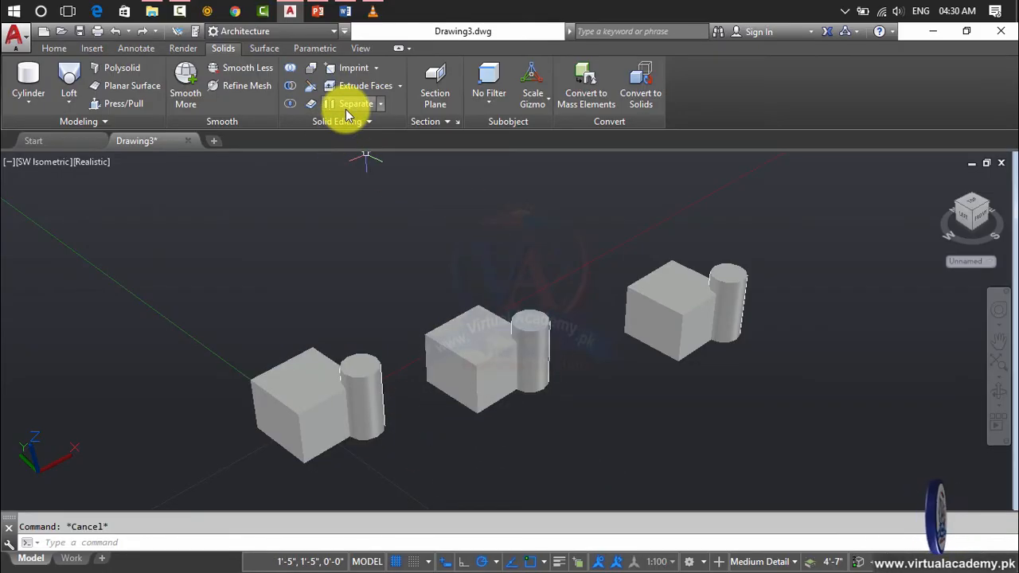
- Union the three box-and-cylinder solids into one solid, and select it to check that all groups belong together
{"action": "left_click", "coordinate": [383, 104]}
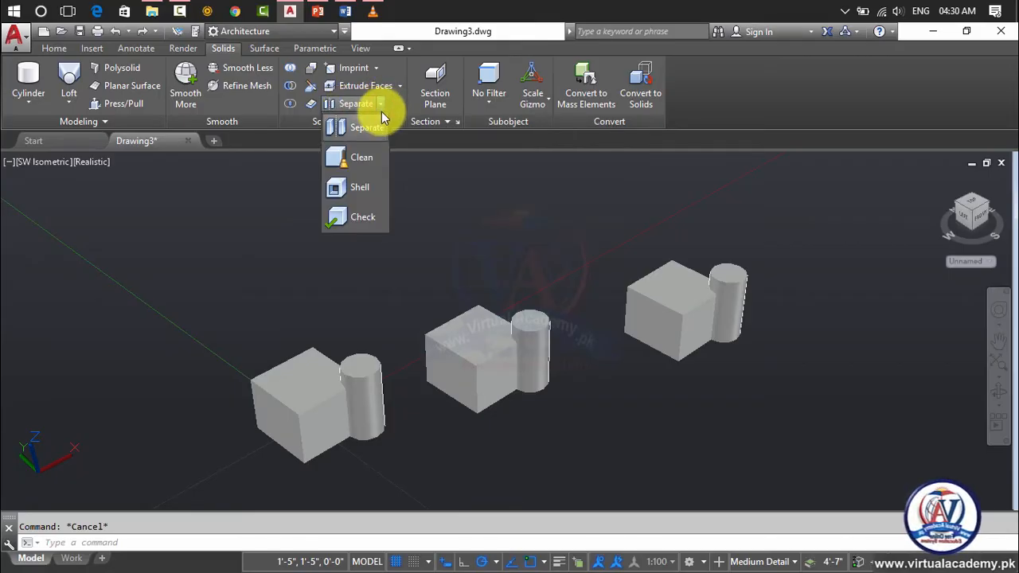
{"action": "left_click", "coordinate": [382, 105]}
{"action": "left_click", "coordinate": [293, 70]}
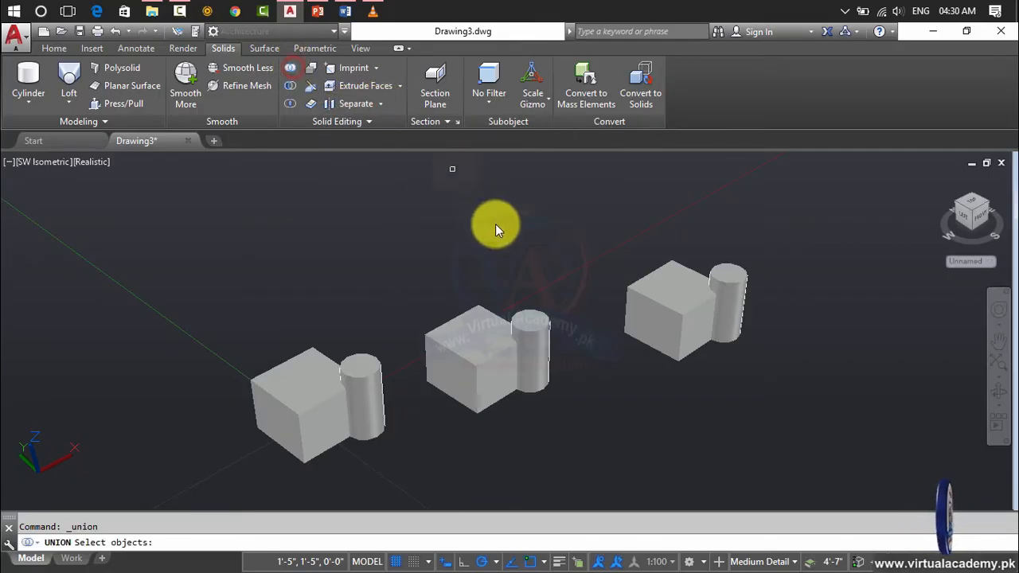
{"action": "left_click", "coordinate": [792, 243]}
{"action": "left_click", "coordinate": [187, 461]}
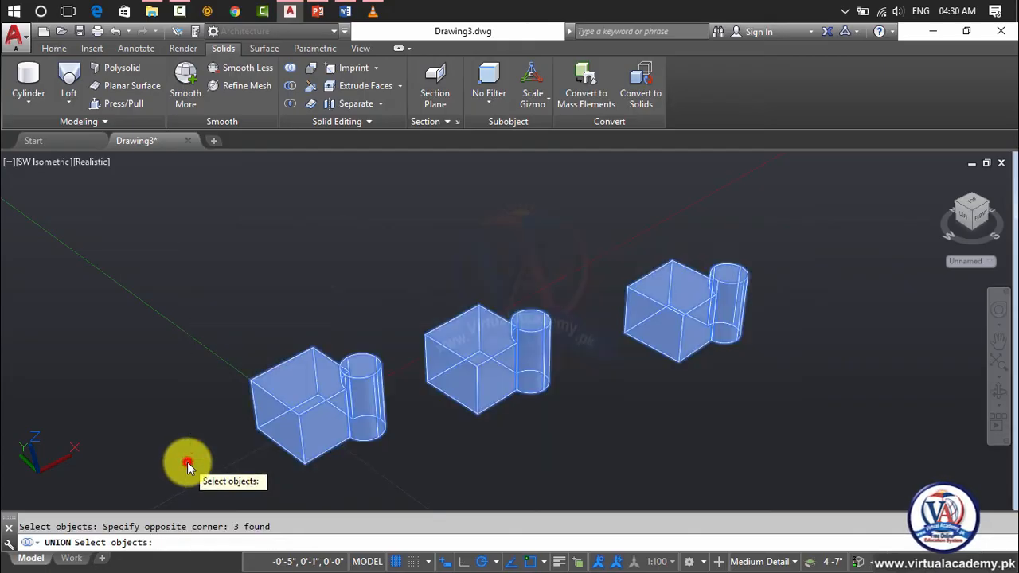
{"action": "key", "text": "Return"}
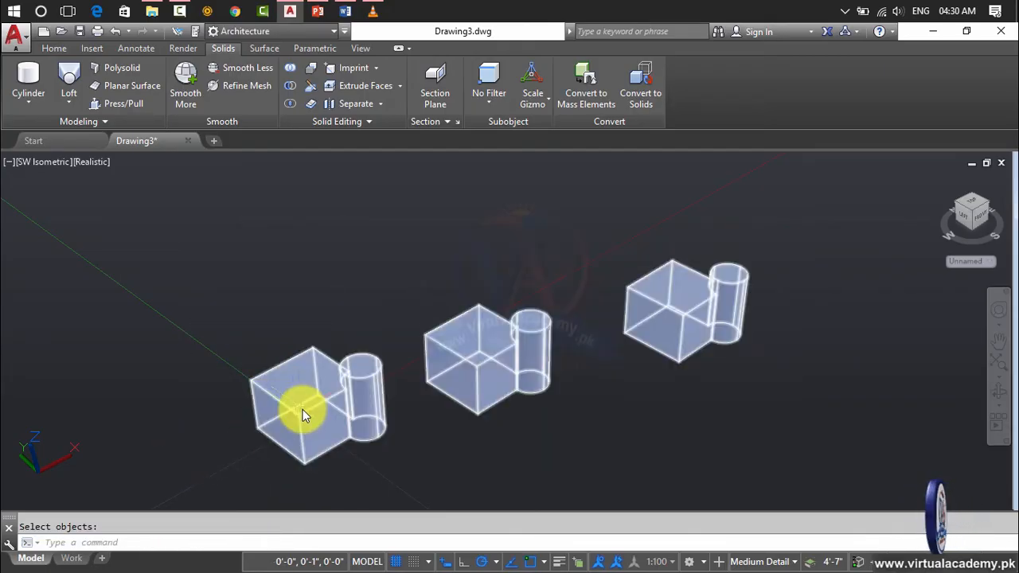
{"action": "left_click", "coordinate": [303, 411]}
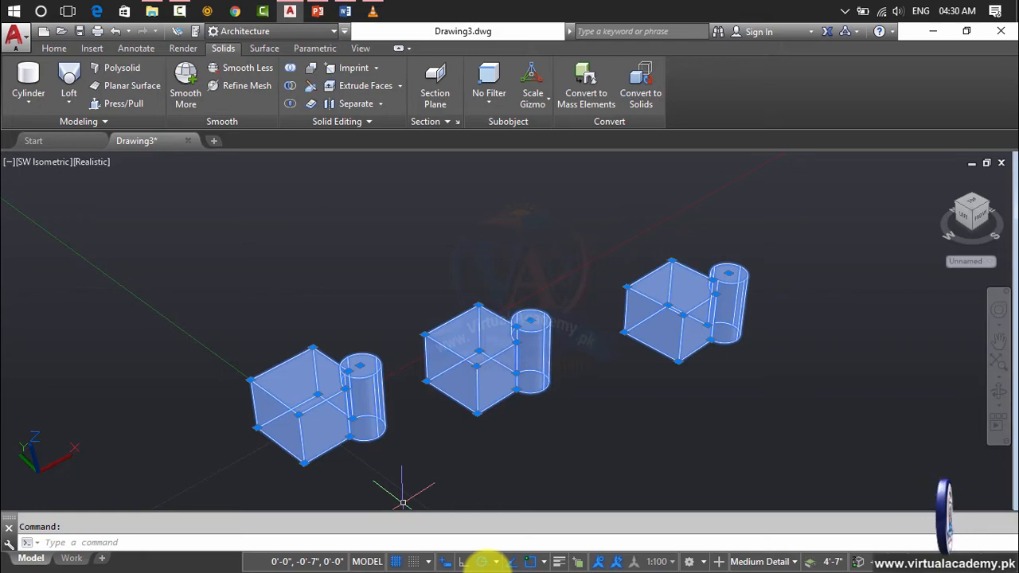
{"action": "key", "text": "Escape"}
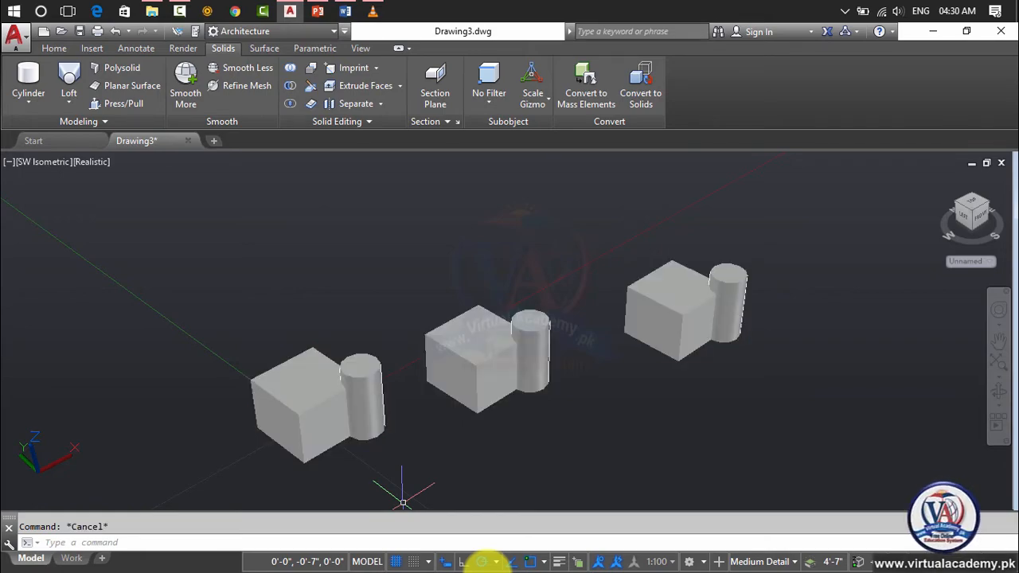
- Separate the united solid into independent 3D solids and exit the body editing options
{"action": "left_click", "coordinate": [348, 104]}
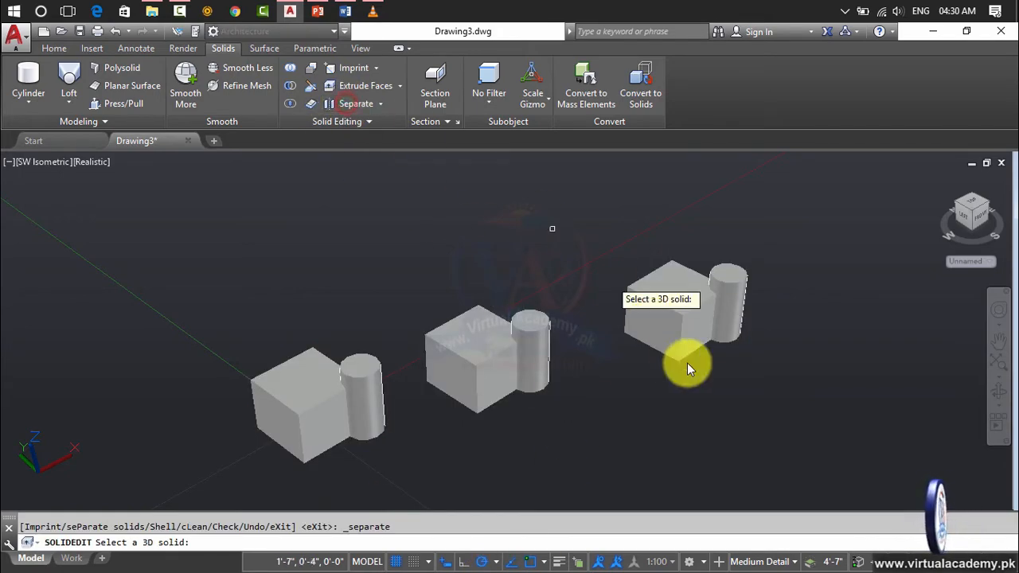
{"action": "left_click", "coordinate": [701, 305]}
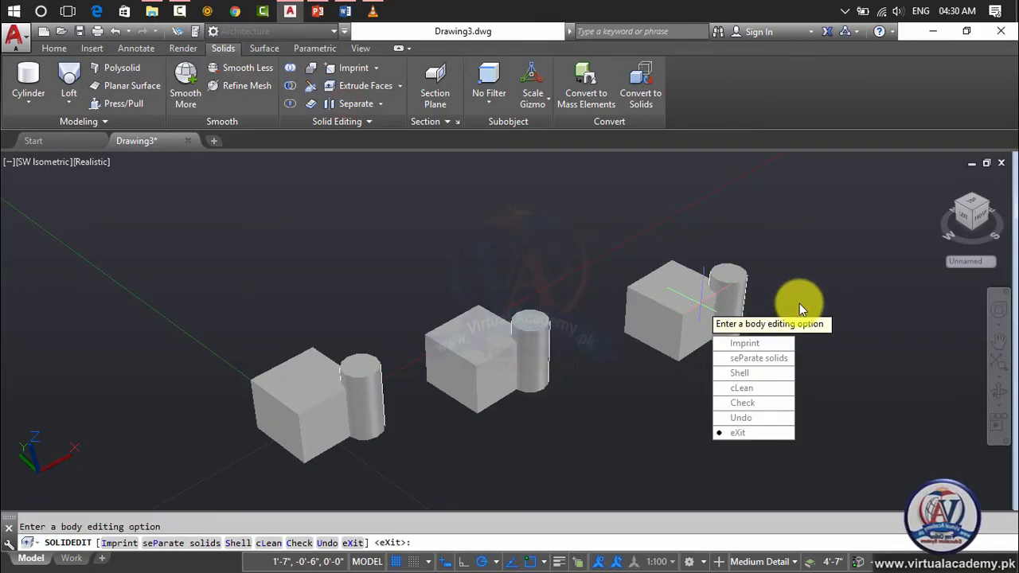
{"action": "key", "text": "Return"}
{"action": "key", "text": "Return"}
- Erase the farthest and the middle box-and-cylinder solids, keeping only the nearest one
{"action": "left_click", "coordinate": [705, 303]}
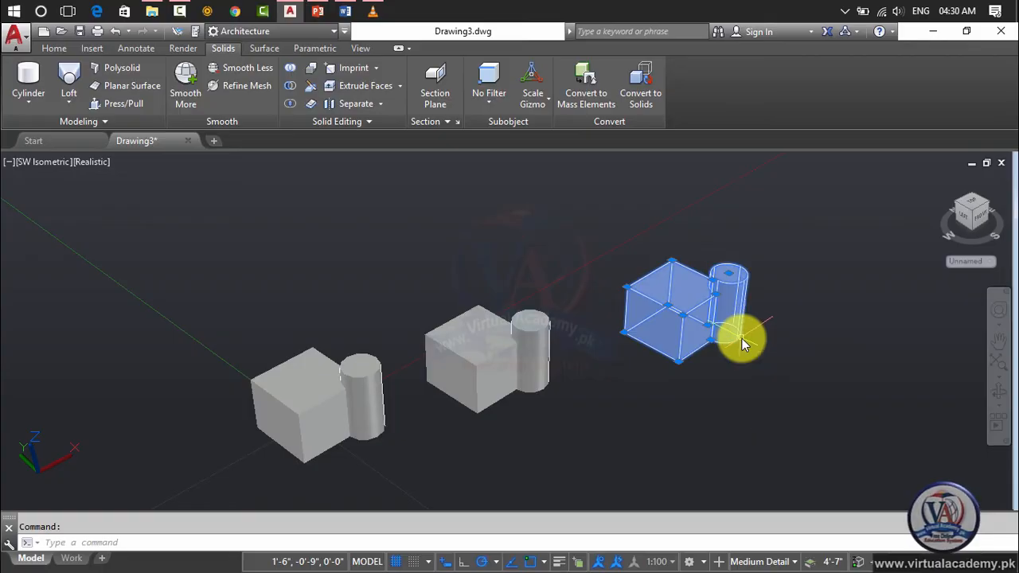
{"action": "key", "text": "Delete"}
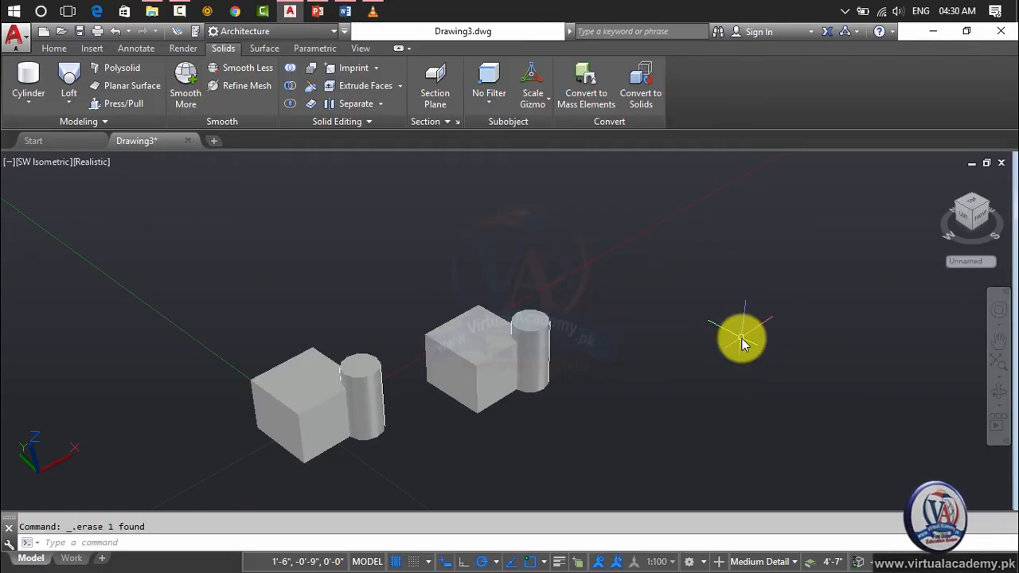
{"action": "left_click", "coordinate": [491, 354]}
{"action": "key", "text": "Delete"}
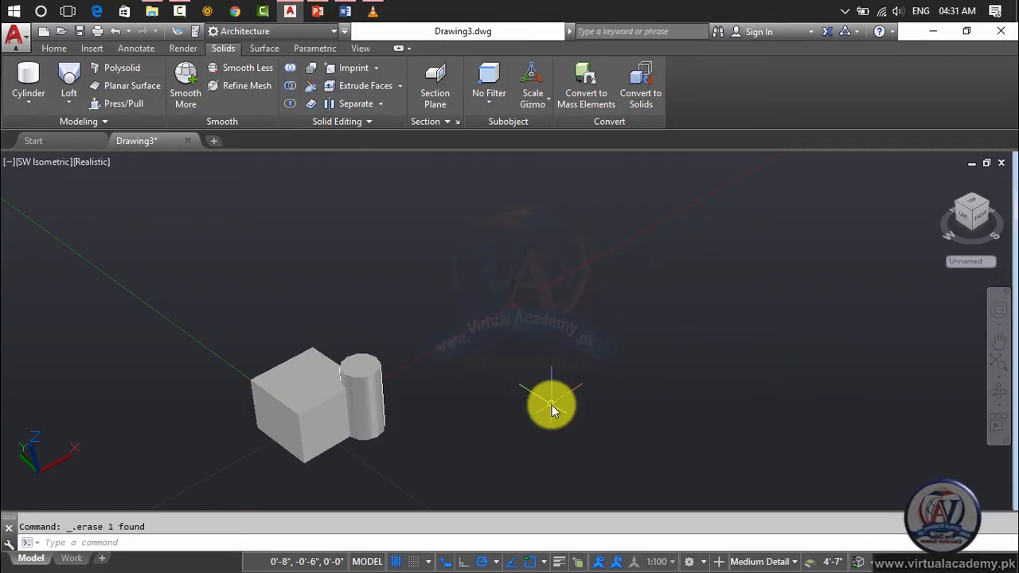
{"action": "left_click", "coordinate": [381, 104]}
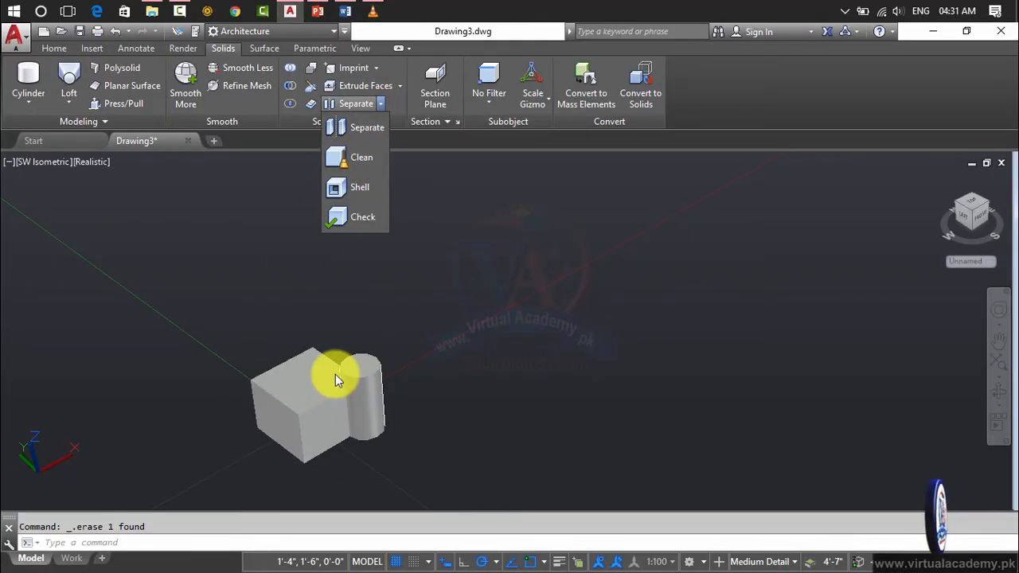
{"action": "key", "text": "Escape"}
{"action": "key", "text": "Escape"}
{"action": "left_click", "coordinate": [409, 336]}
{"action": "left_click", "coordinate": [299, 416]}
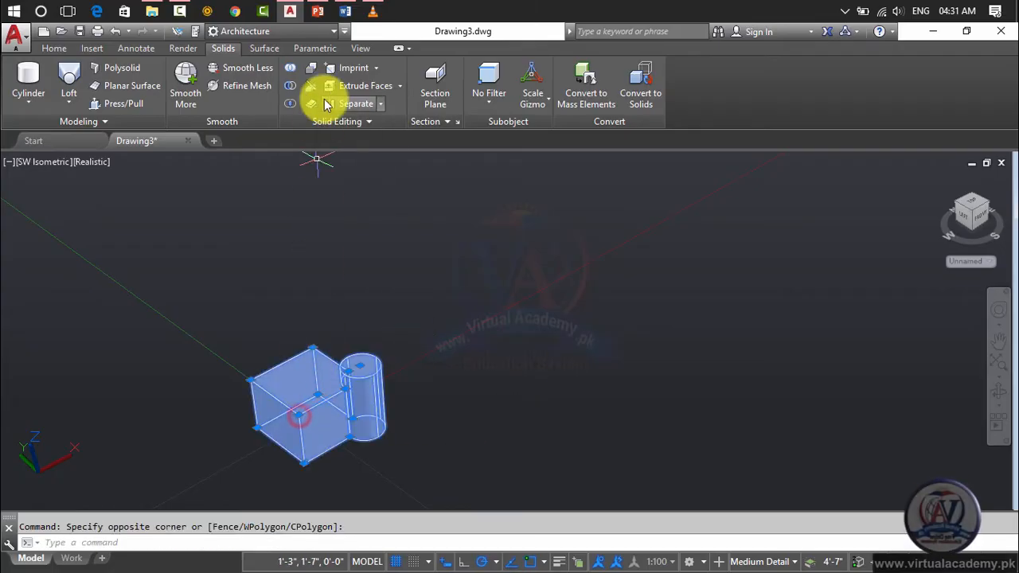
{"action": "left_click", "coordinate": [291, 68]}
{"action": "key", "text": "Escape"}
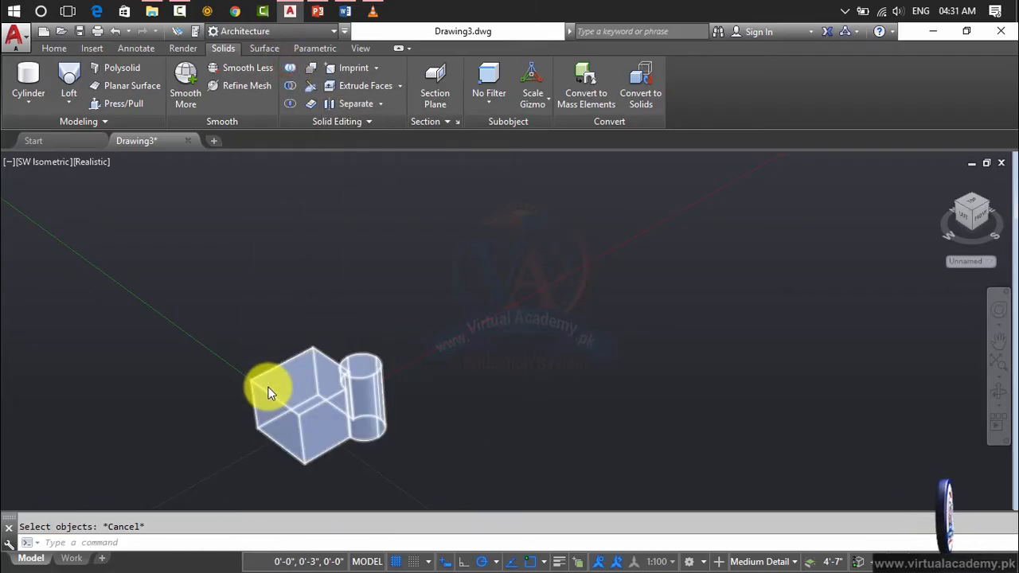
- Draw a circle centred on the outer top corner of the box opposite the cylinder, partly overlapping the top face
{"action": "scroll", "coordinate": [271, 391], "scroll_direction": "up", "scroll_amount": 2}
{"action": "middle_click_drag", "start_coordinate": [273, 391], "coordinate": [682, 364]}
{"action": "scroll", "coordinate": [633, 403], "scroll_direction": "up", "scroll_amount": 3}
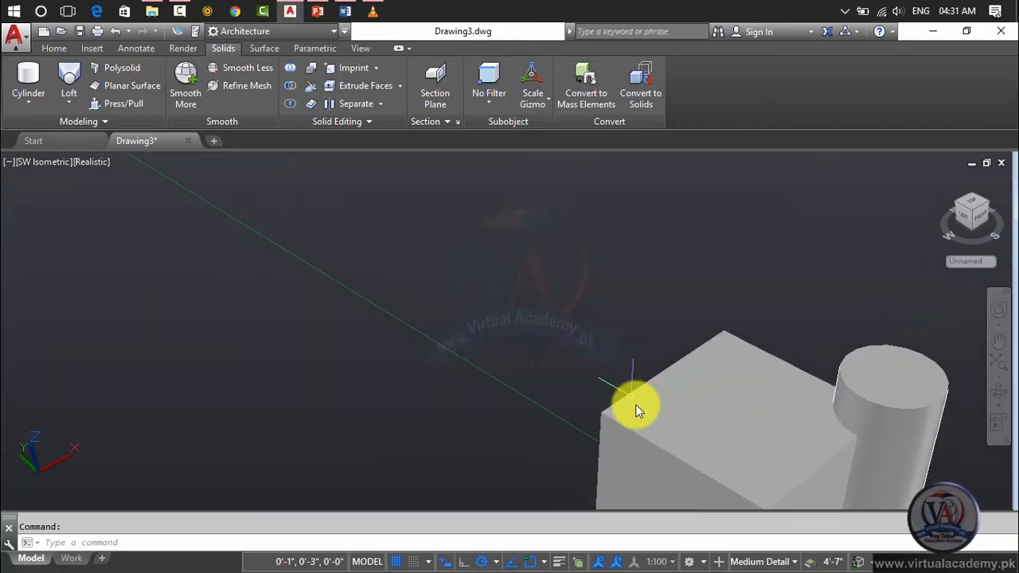
{"action": "scroll", "coordinate": [643, 413], "scroll_direction": "up", "scroll_amount": 1}
{"action": "middle_click_drag", "start_coordinate": [644, 413], "coordinate": [480, 285]}
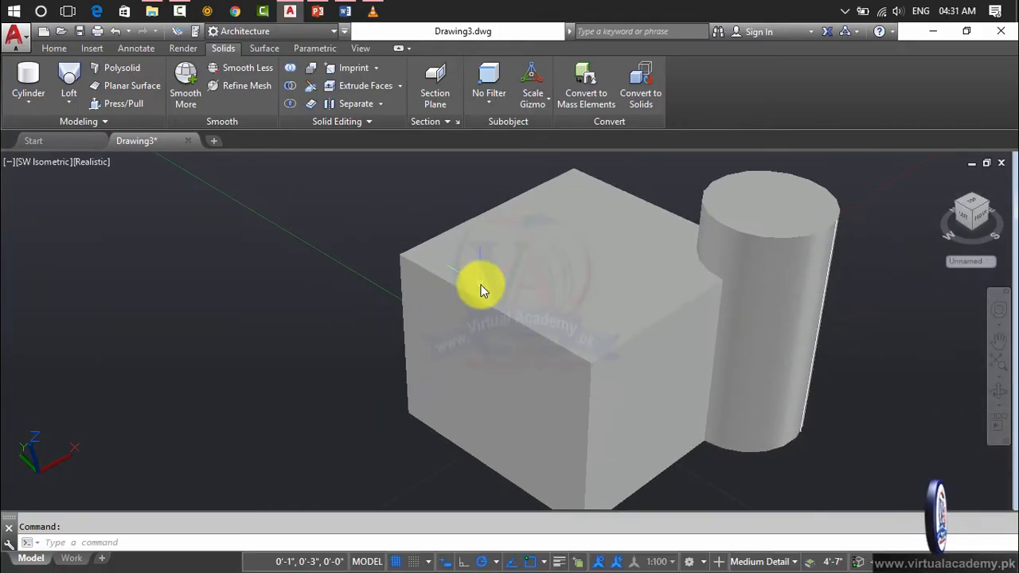
{"action": "left_click", "coordinate": [478, 293]}
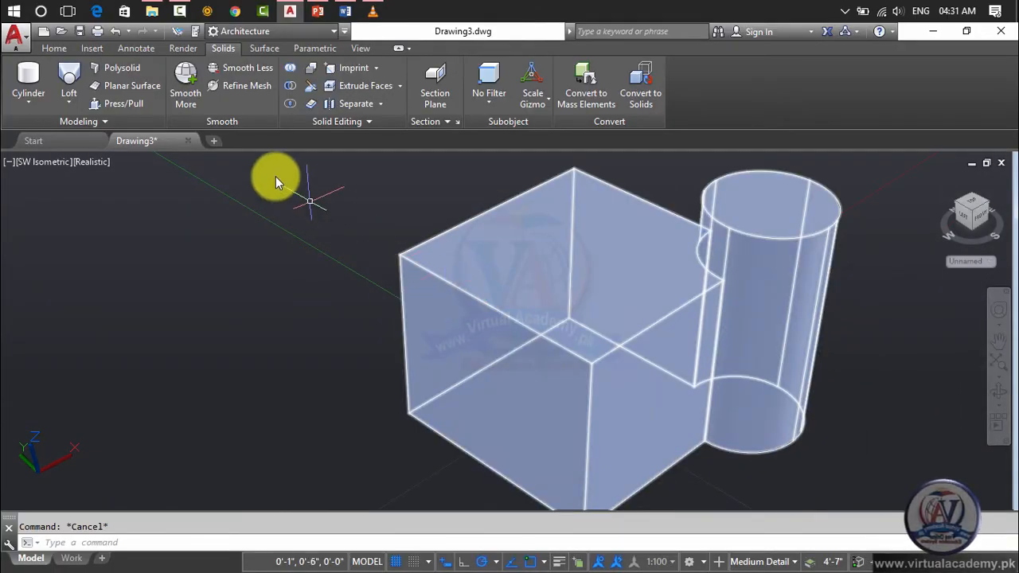
{"action": "key", "text": "Escape"}
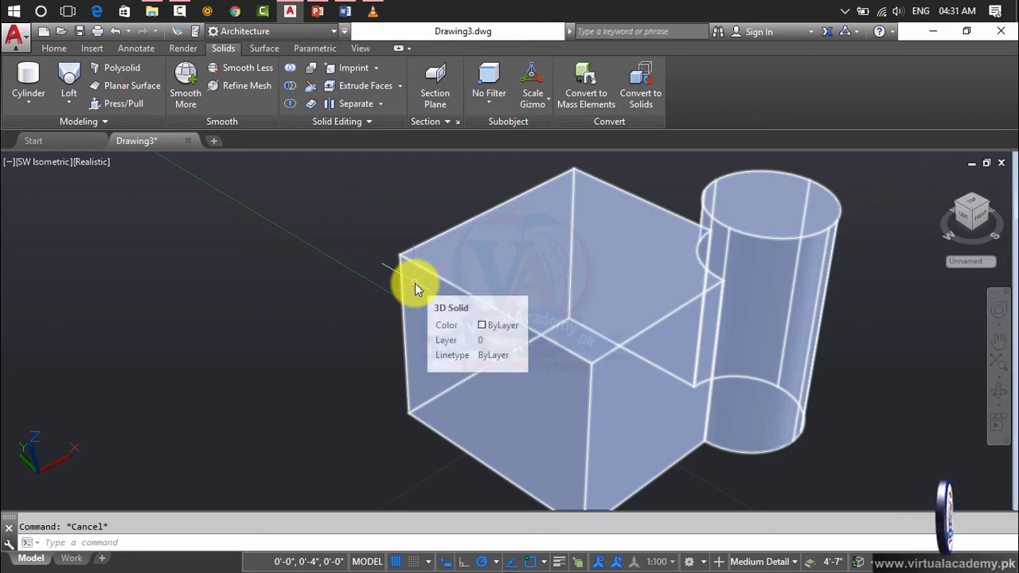
{"action": "type", "text": "c"}
{"action": "key", "text": "Return"}
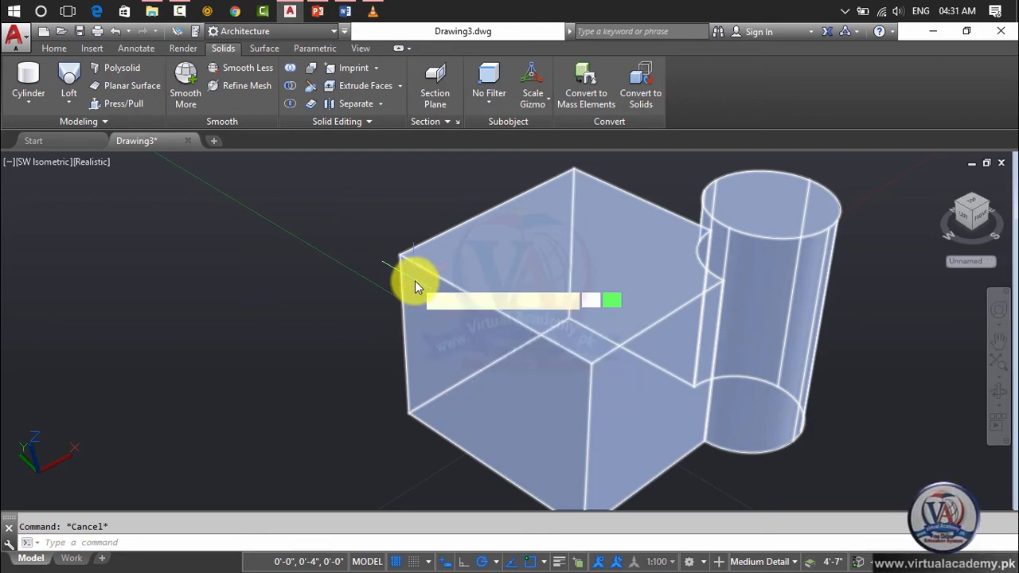
{"action": "left_click", "coordinate": [403, 254]}
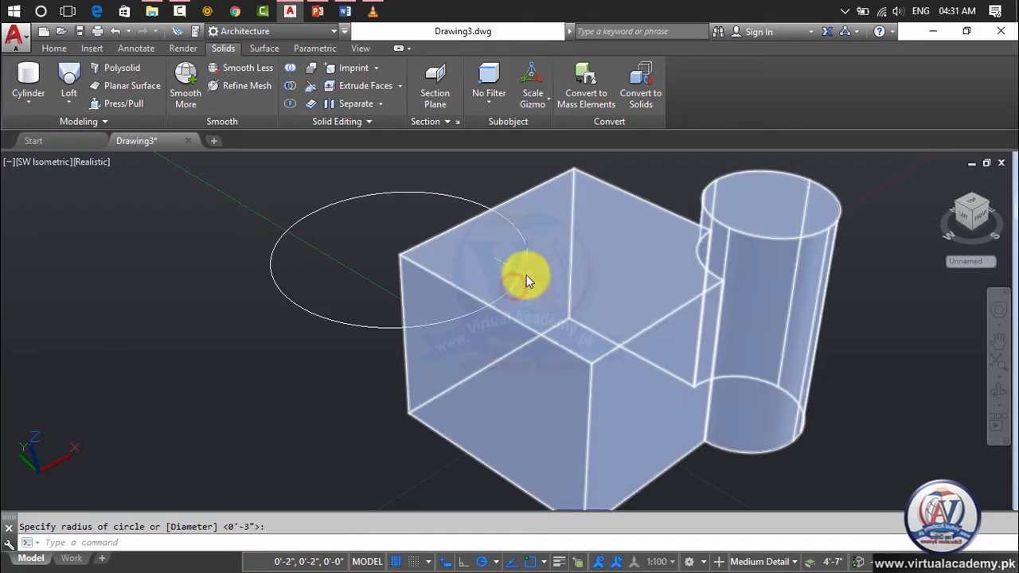
{"action": "left_click", "coordinate": [442, 196]}
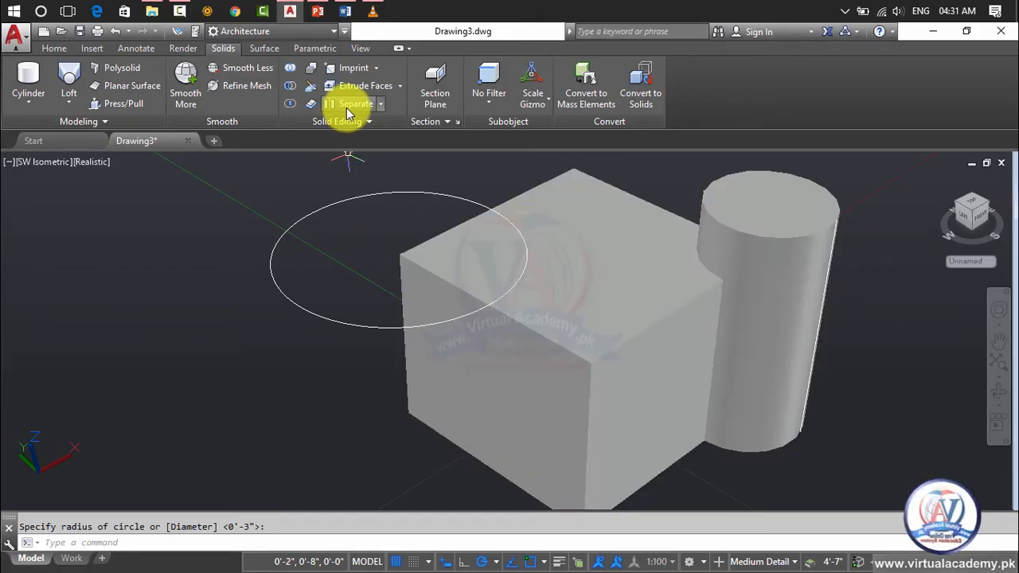
- Imprint the circle onto the box-and-cylinder solid, choosing to delete the source object
{"action": "left_click", "coordinate": [356, 70]}
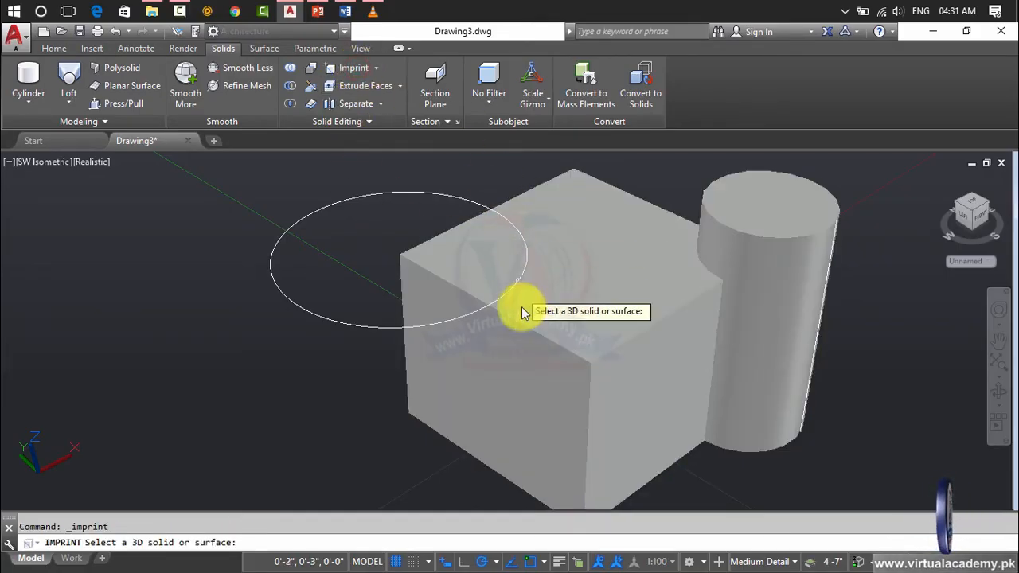
{"action": "left_click", "coordinate": [528, 328]}
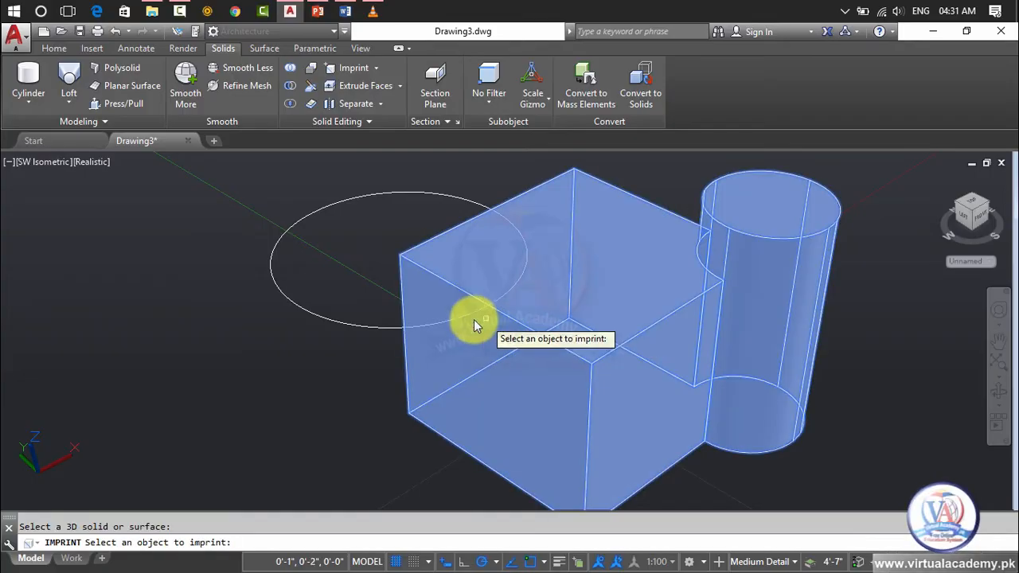
{"action": "left_click", "coordinate": [350, 327]}
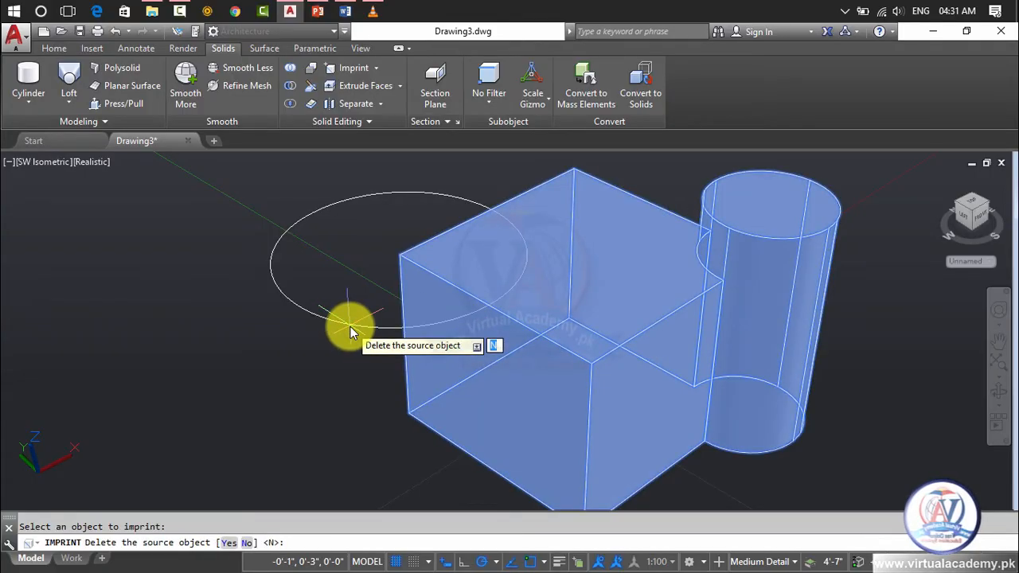
{"action": "type", "text": "y"}
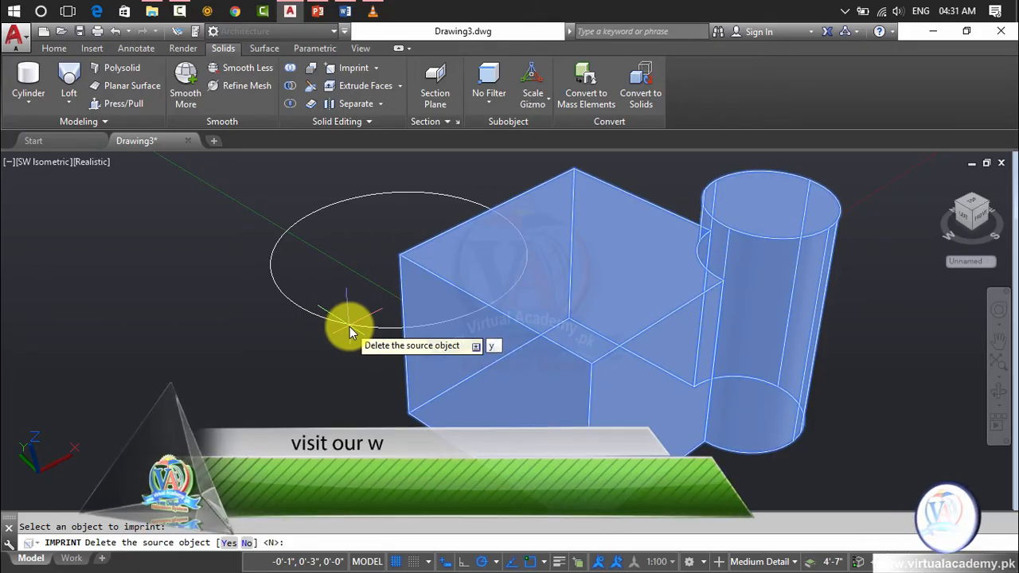
{"action": "key", "text": "Return"}
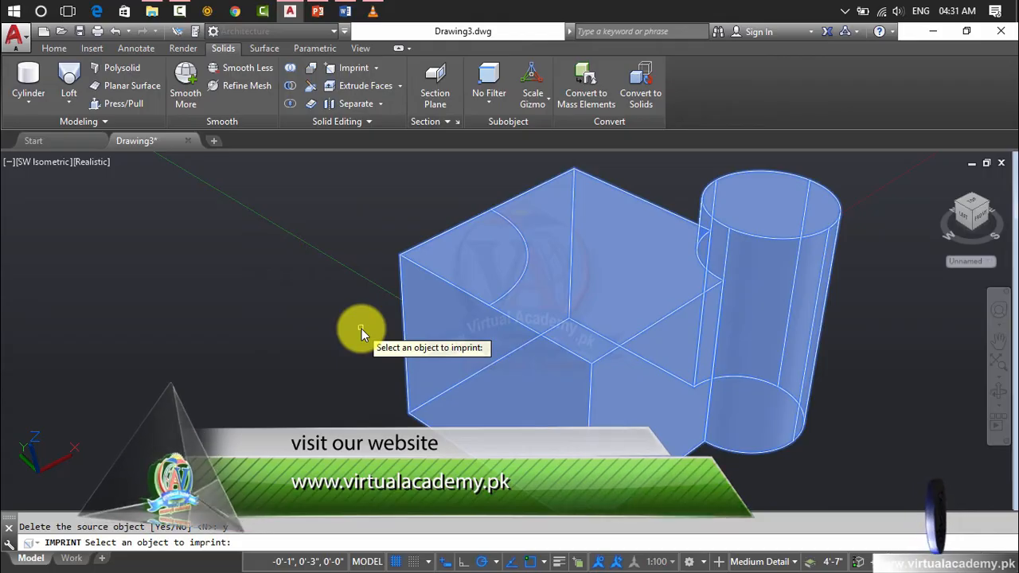
{"action": "key", "text": "Escape"}
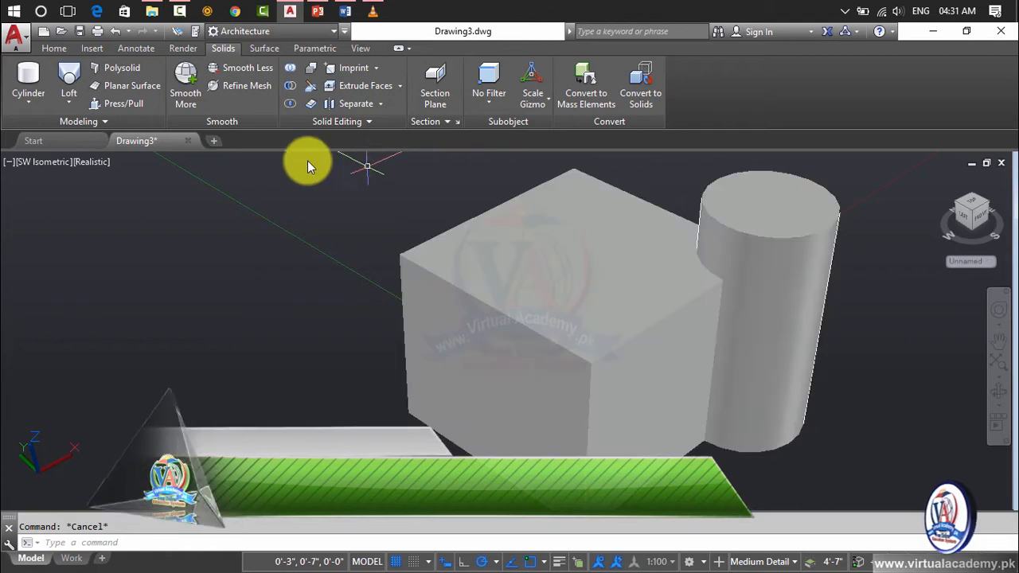
- Switch the visual style to 2D Wireframe and examine the imprinted arc on the box's top face
{"action": "left_click", "coordinate": [82, 161]}
{"action": "left_click", "coordinate": [91, 200]}
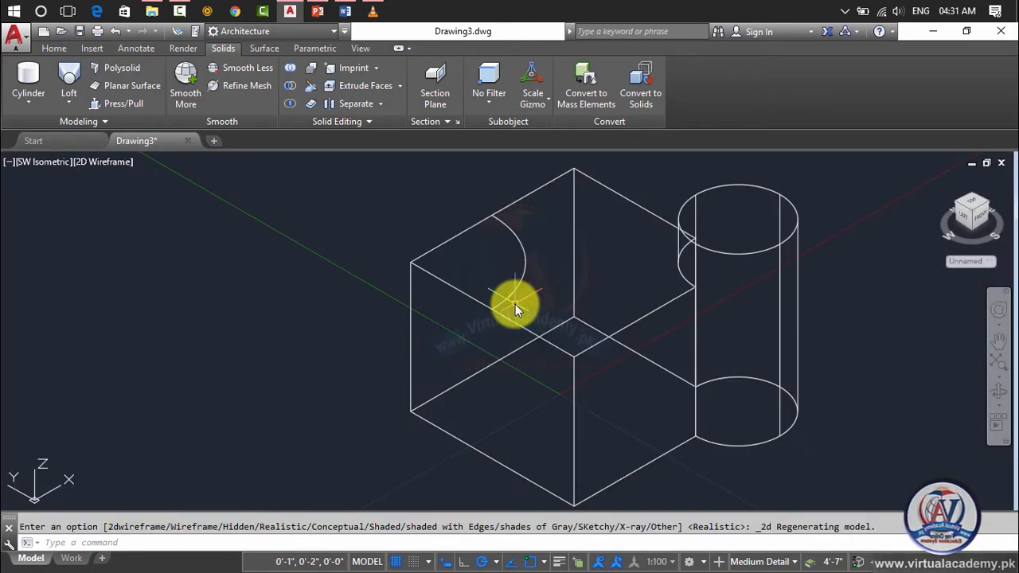
{"action": "scroll", "coordinate": [515, 304], "scroll_direction": "up", "scroll_amount": 3}
{"action": "middle_click_drag", "start_coordinate": [517, 304], "coordinate": [573, 422]}
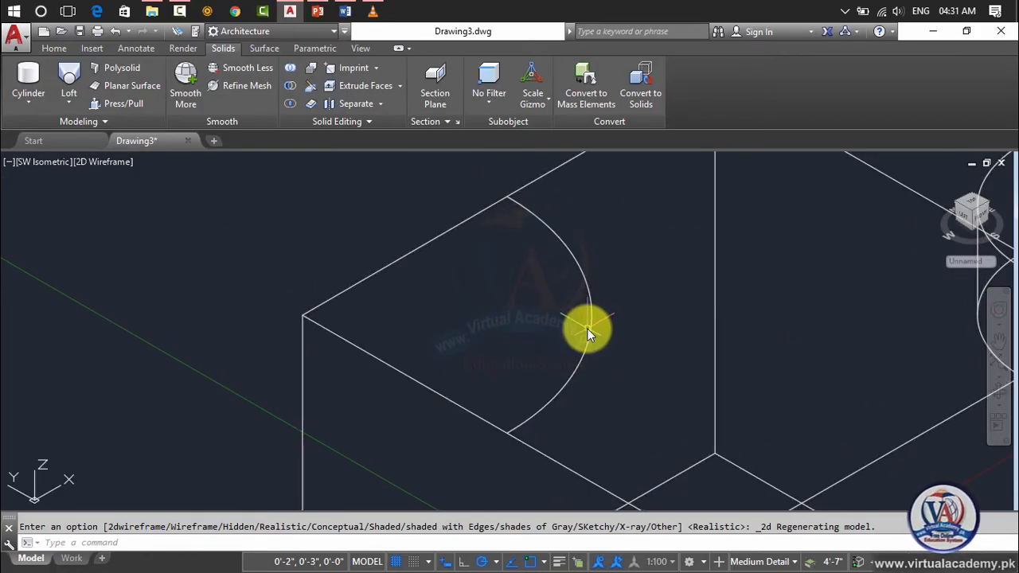
{"action": "scroll", "coordinate": [588, 329], "scroll_direction": "down", "scroll_amount": 3}
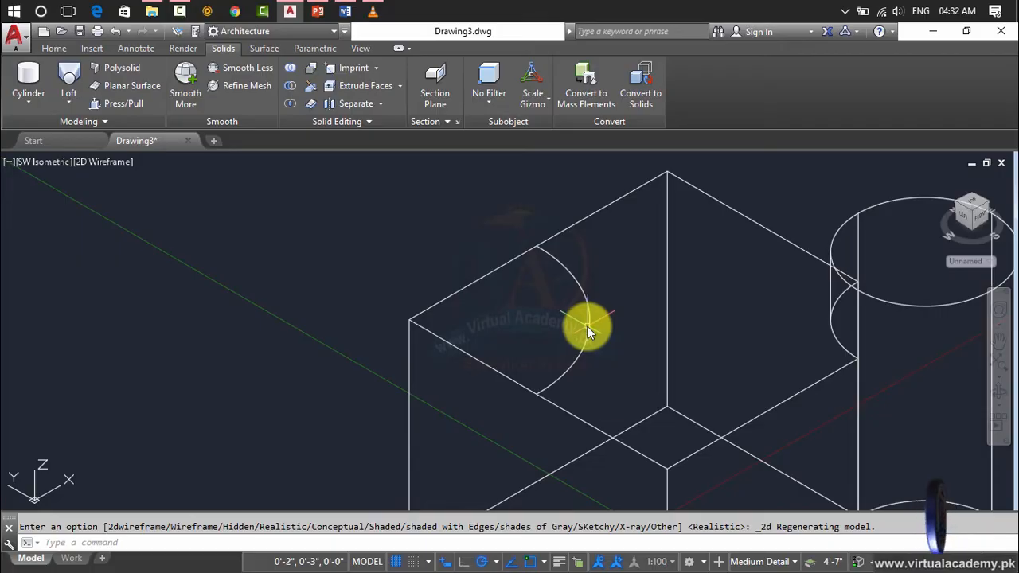
- Run Clean on the box-and-cylinder solid that carries the imprinted arc
{"action": "scroll", "coordinate": [588, 326], "scroll_direction": "up", "scroll_amount": 2}
{"action": "middle_click_drag", "start_coordinate": [587, 326], "coordinate": [484, 285]}
{"action": "scroll", "coordinate": [484, 285], "scroll_direction": "down", "scroll_amount": 2}
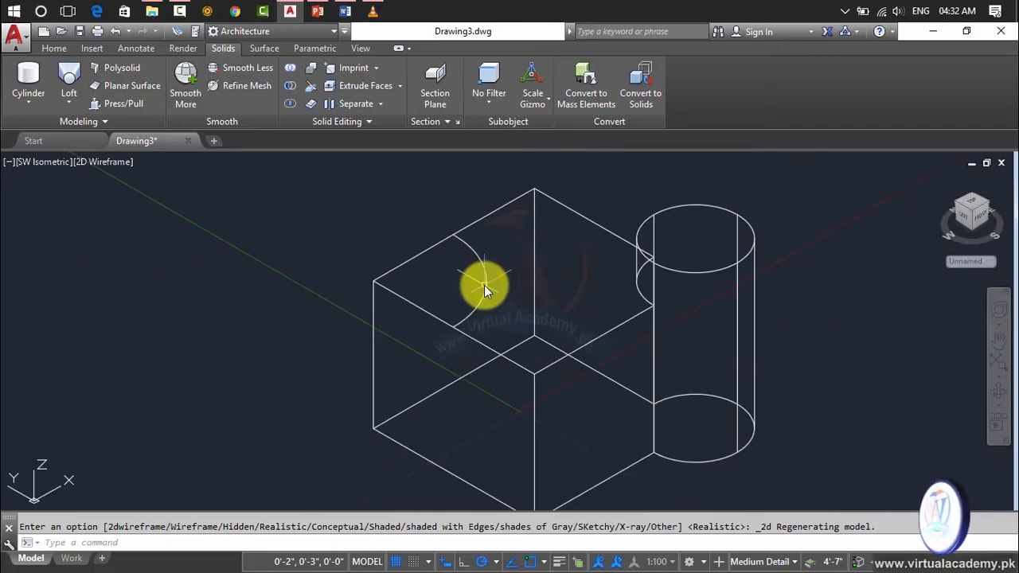
{"action": "left_click", "coordinate": [382, 105]}
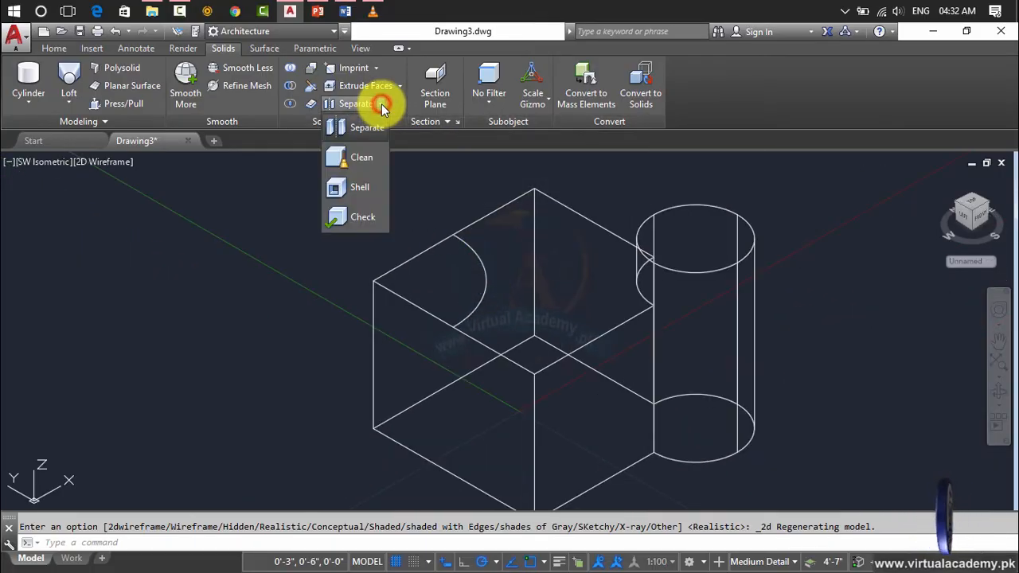
{"action": "left_click", "coordinate": [364, 159]}
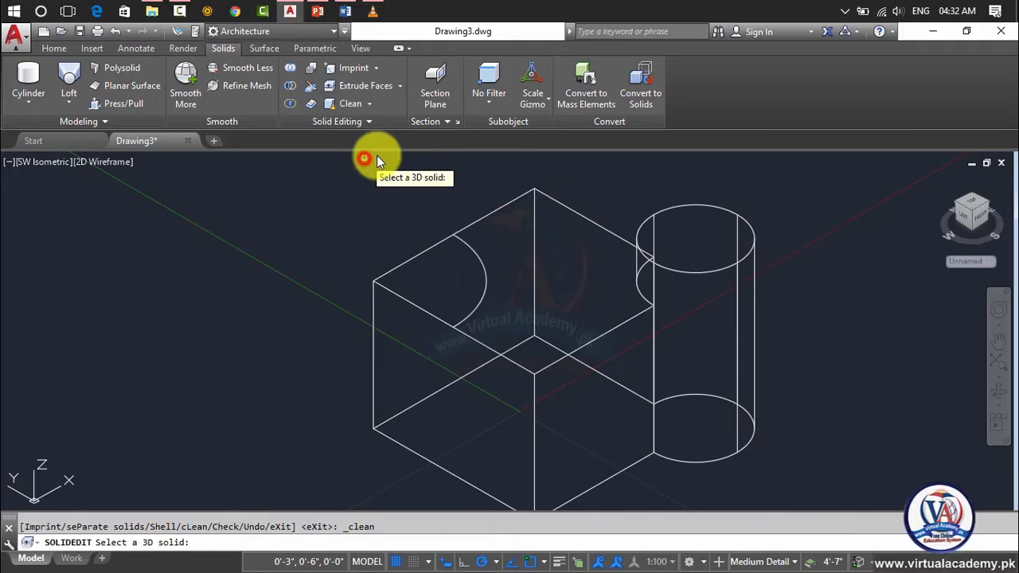
{"action": "left_click", "coordinate": [643, 313]}
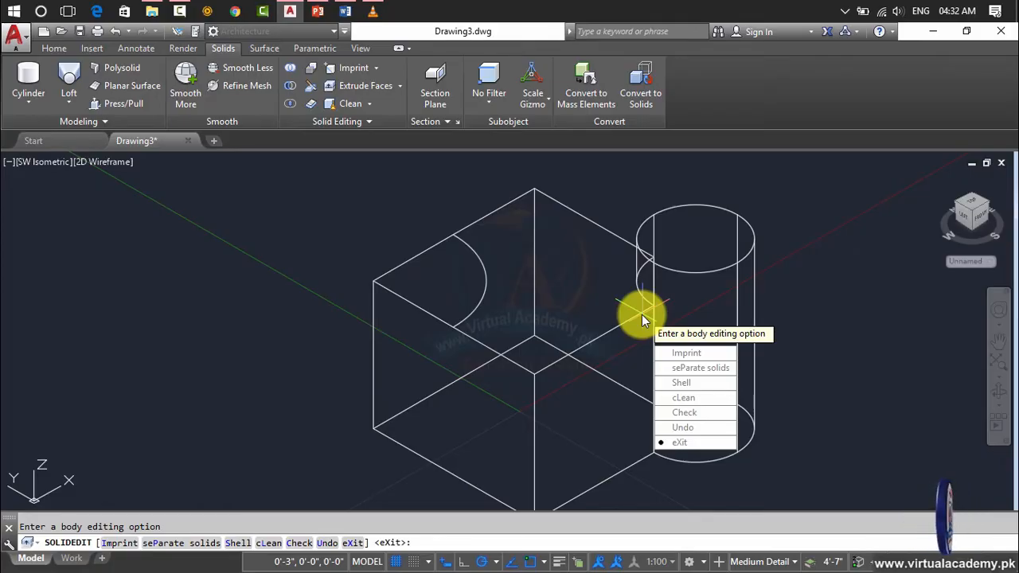
{"action": "key", "text": "Return"}
{"action": "key", "text": "Return"}
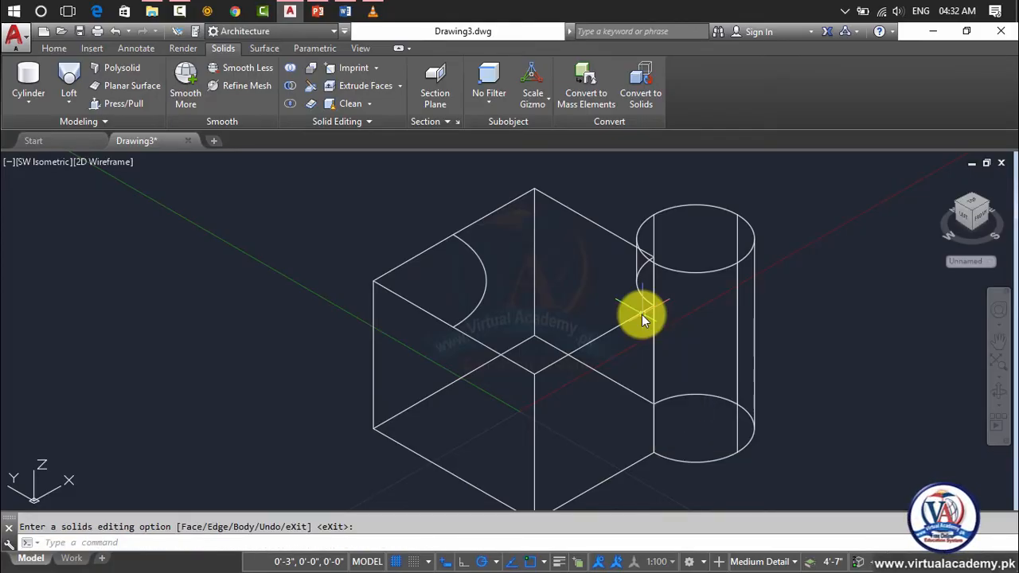
{"action": "key", "text": "Return"}
- Erase the remaining box-and-cylinder solid from the drawing
{"action": "left_click", "coordinate": [483, 289]}
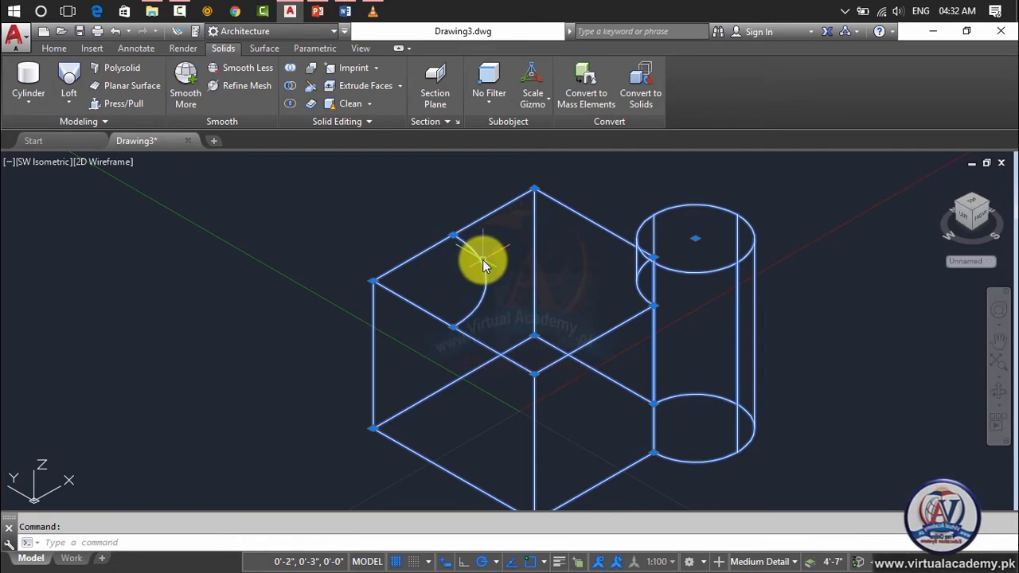
{"action": "left_click", "coordinate": [368, 106]}
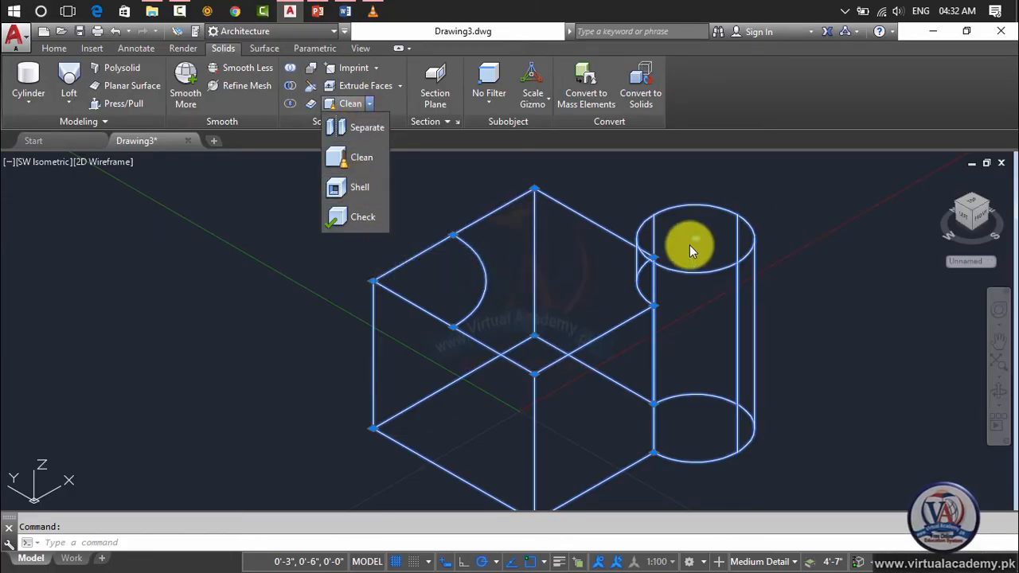
{"action": "left_click", "coordinate": [776, 200]}
{"action": "left_click", "coordinate": [608, 311]}
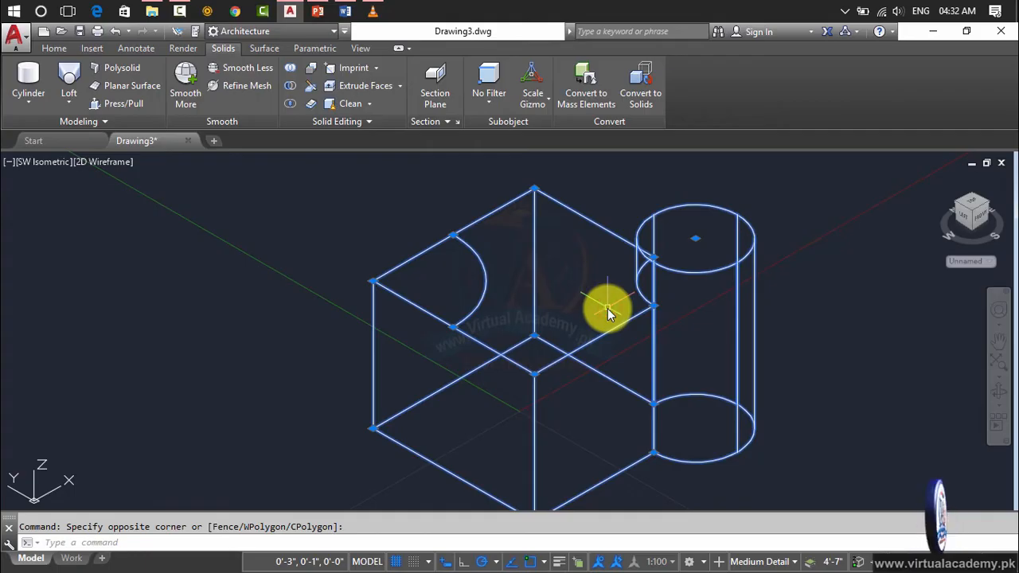
{"action": "key", "text": "Delete"}
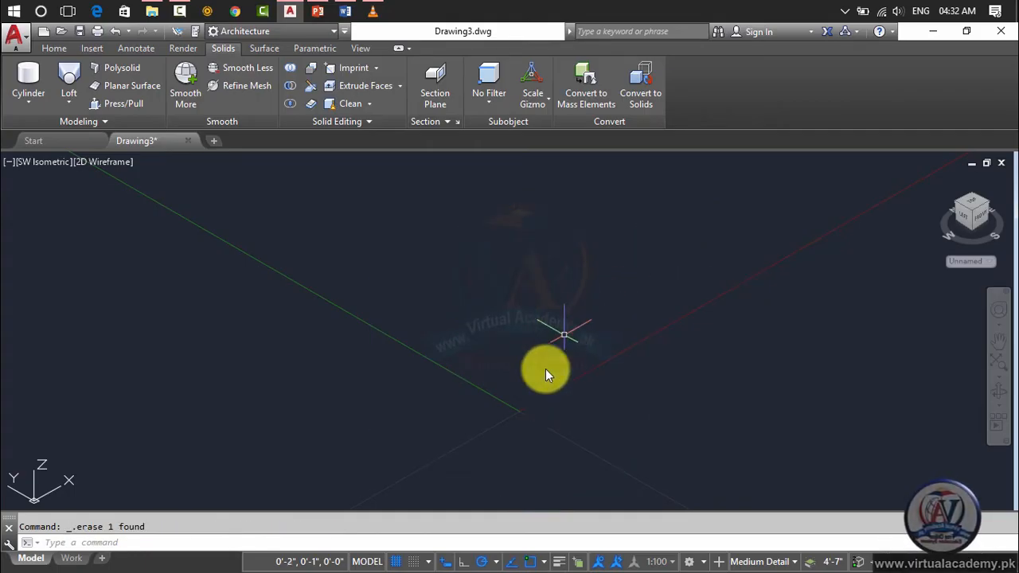
- Draw a circle of radius 1' centred on the origin
{"action": "type", "text": "c"}
{"action": "key", "text": "Return"}
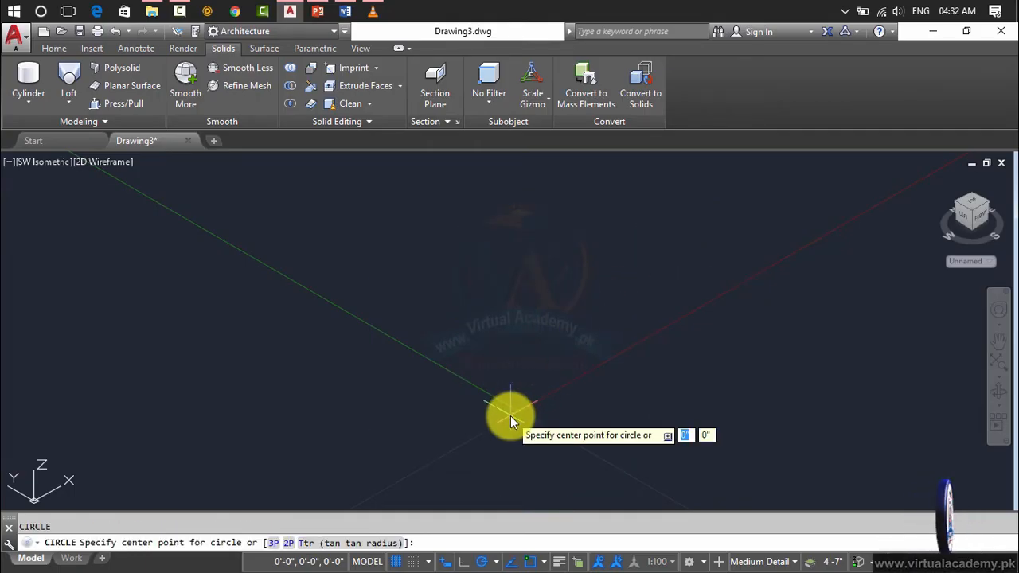
{"action": "left_click", "coordinate": [518, 410]}
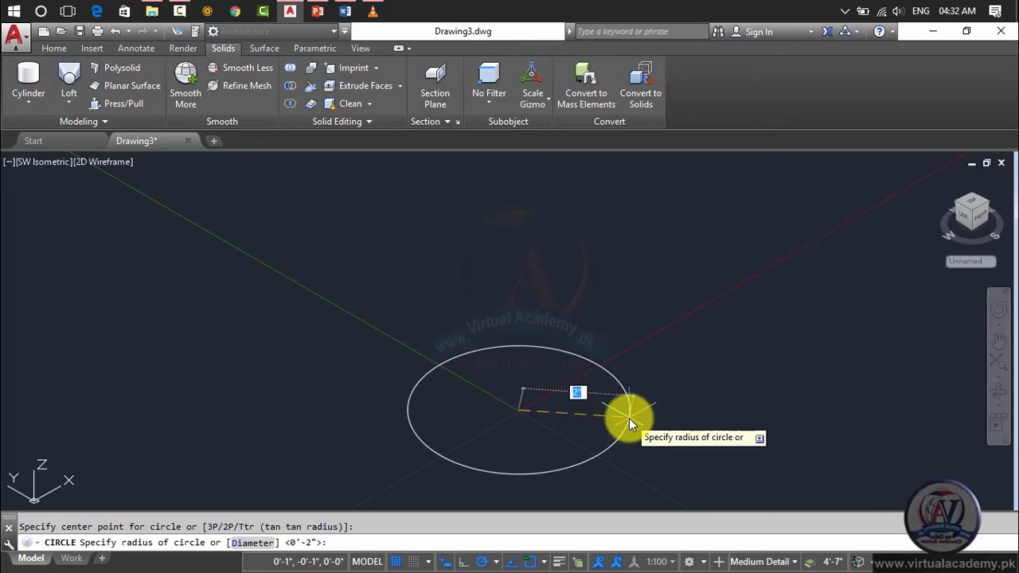
{"action": "type", "text": "1'"}
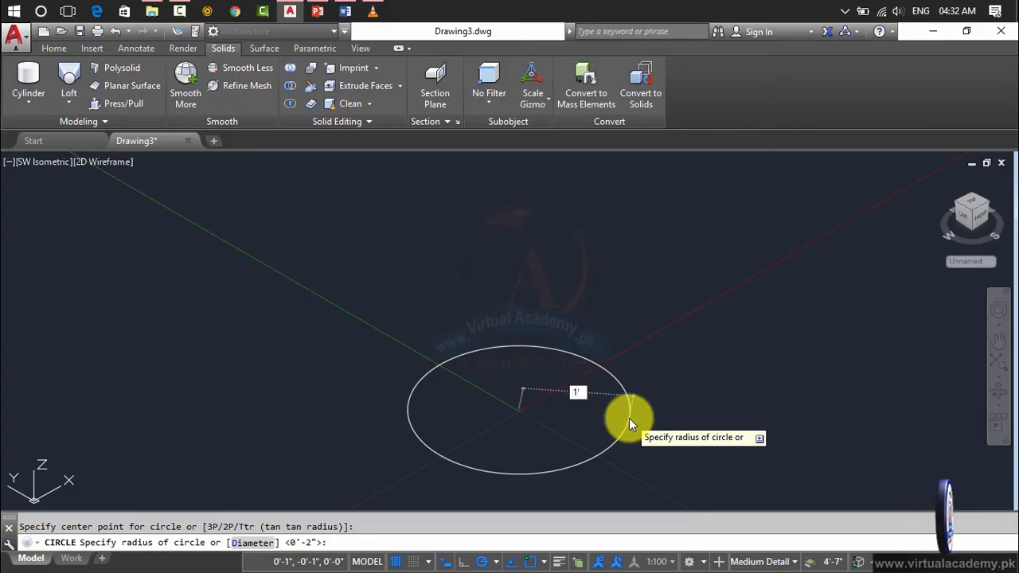
{"action": "key", "text": "Return"}
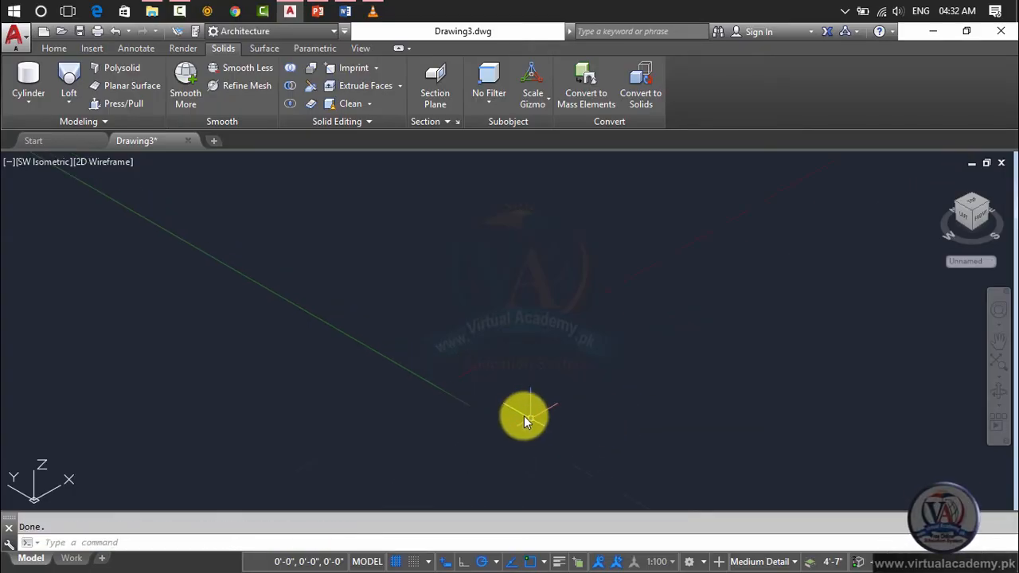
{"action": "scroll", "coordinate": [620, 406], "scroll_direction": "down", "scroll_amount": 10}
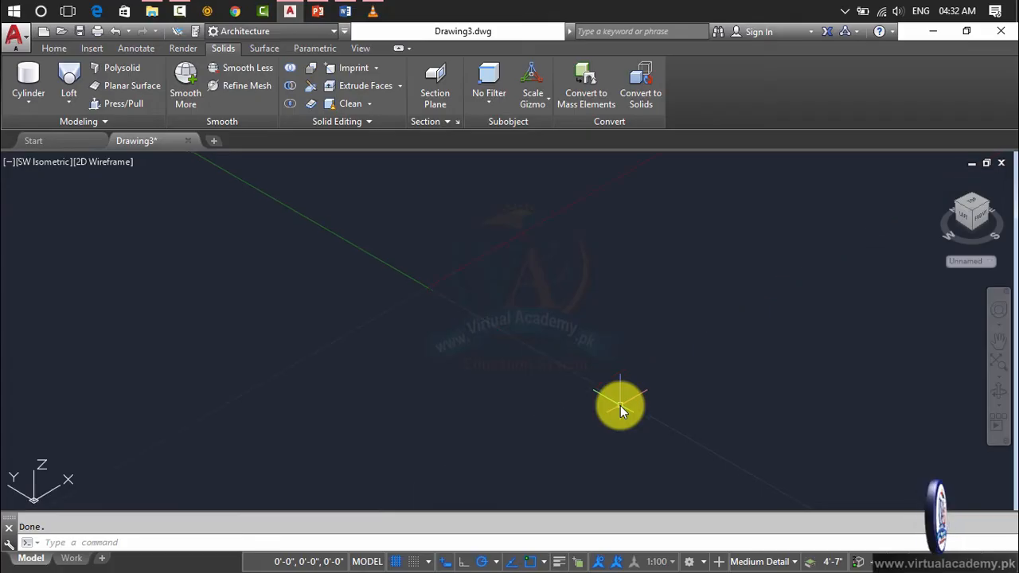
{"action": "scroll", "coordinate": [620, 406], "scroll_direction": "down", "scroll_amount": 4}
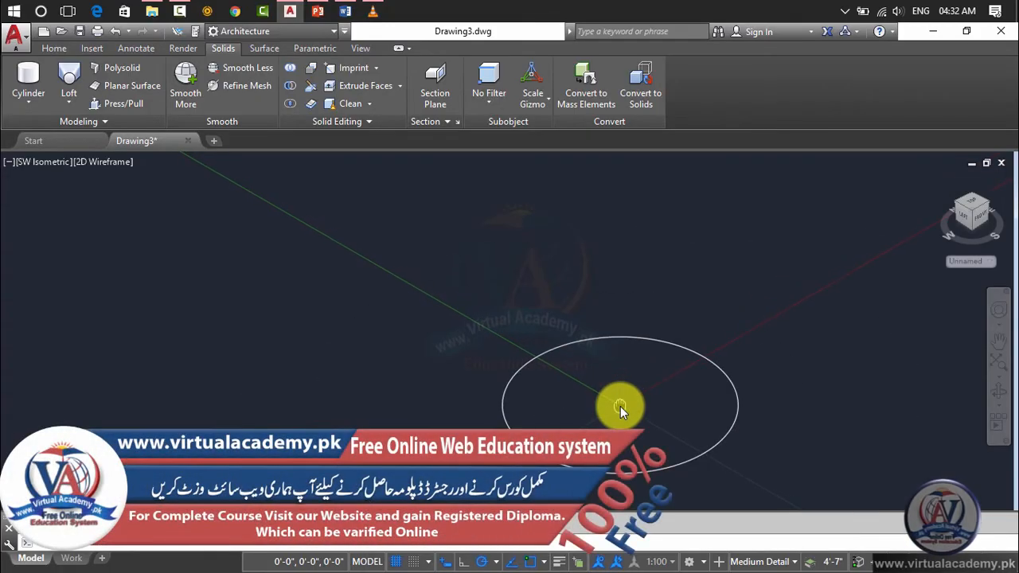
{"action": "middle_click_drag", "start_coordinate": [620, 406], "coordinate": [554, 309]}
- Try to draw a second circle of radius 1' around the first circle's centre, and undo it
{"action": "type", "text": "c"}
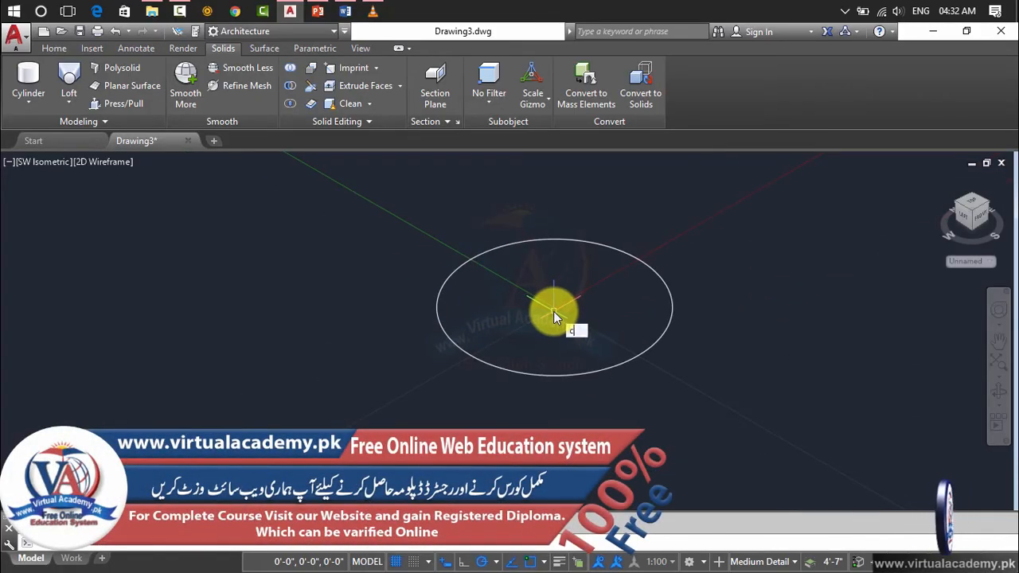
{"action": "key", "text": "Return"}
{"action": "scroll", "coordinate": [554, 311], "scroll_direction": "up", "scroll_amount": 2}
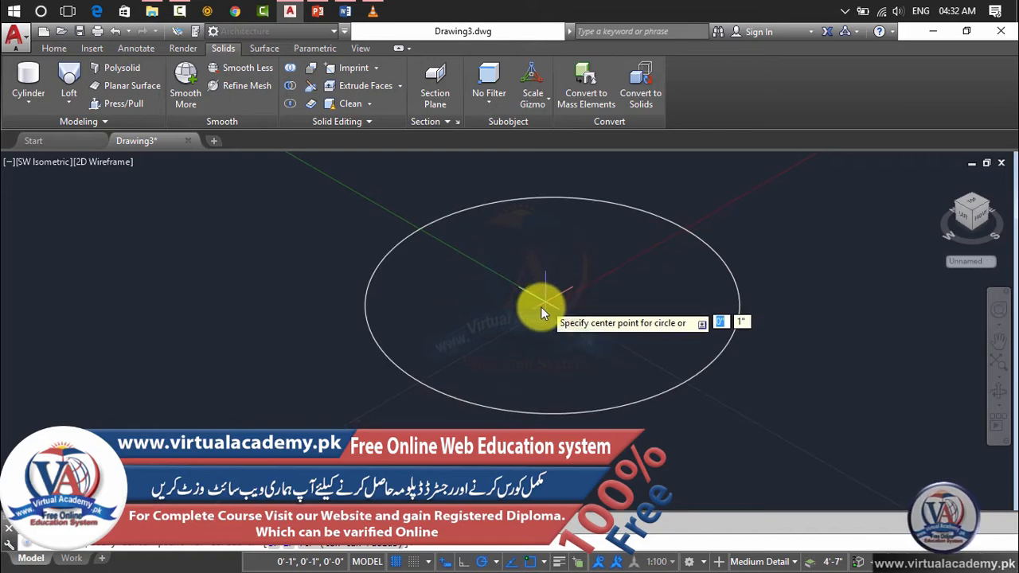
{"action": "left_click", "coordinate": [550, 305]}
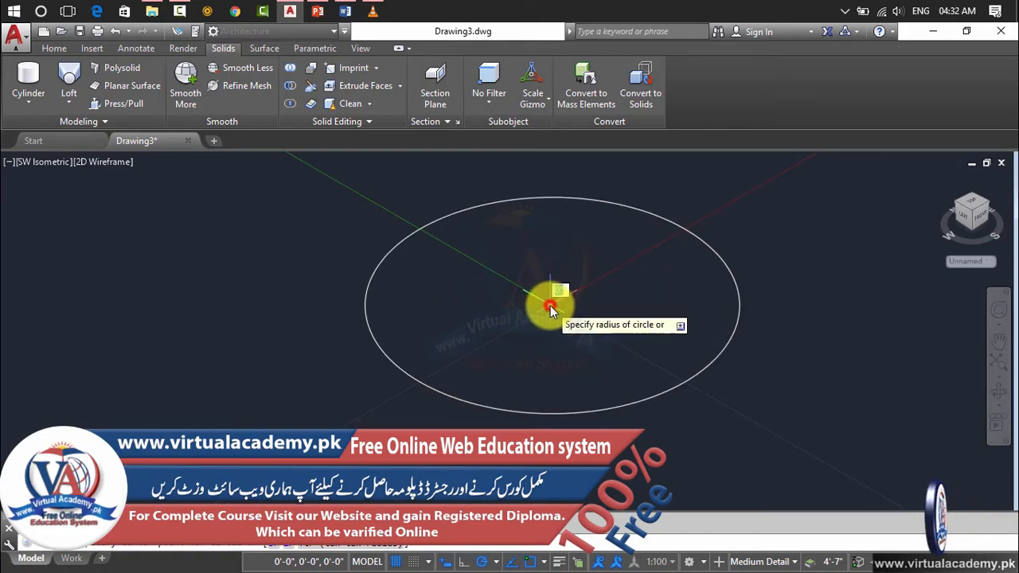
{"action": "type", "text": "5"}
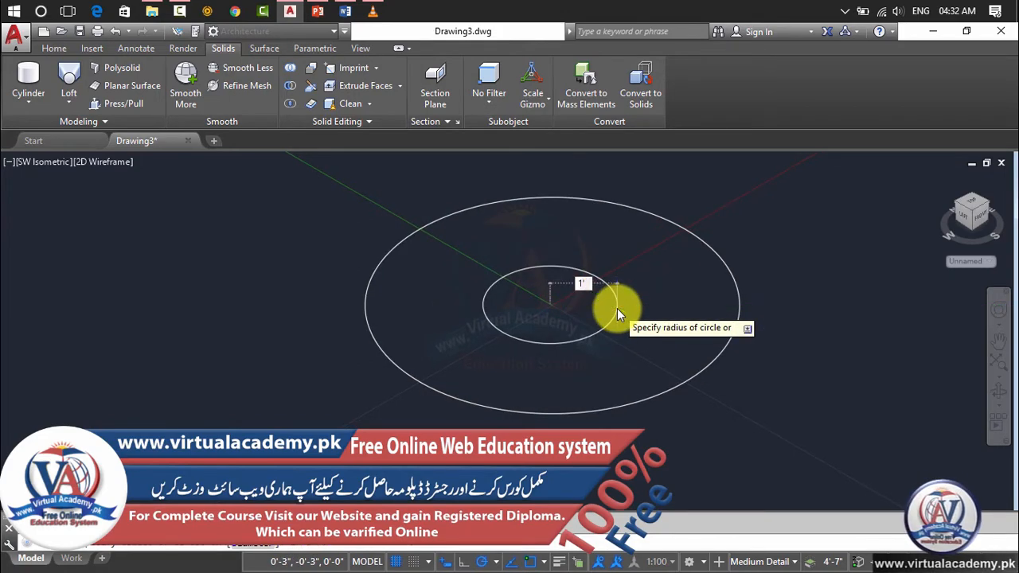
{"action": "key", "text": "Return"}
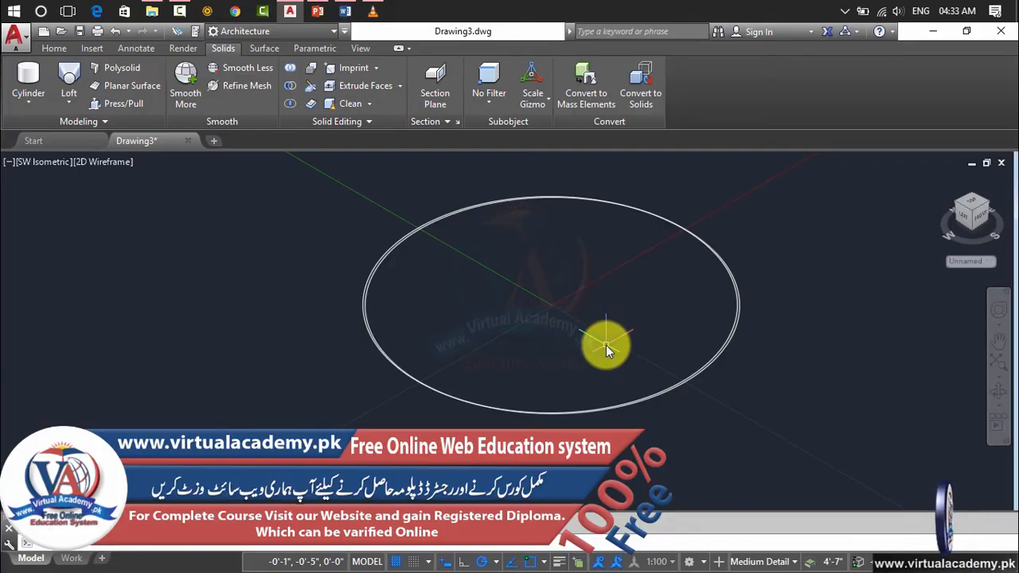
{"action": "key", "text": "ctrl+z"}
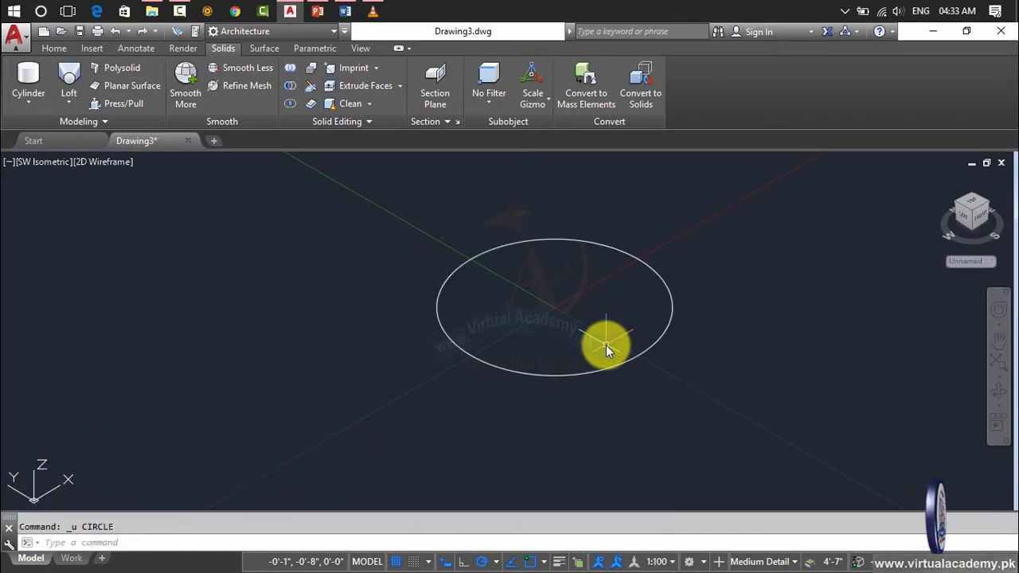
- Draw a second circle of radius 1' centred on the origin, coinciding with the first one
{"action": "type", "text": "c"}
{"action": "key", "text": "Return"}
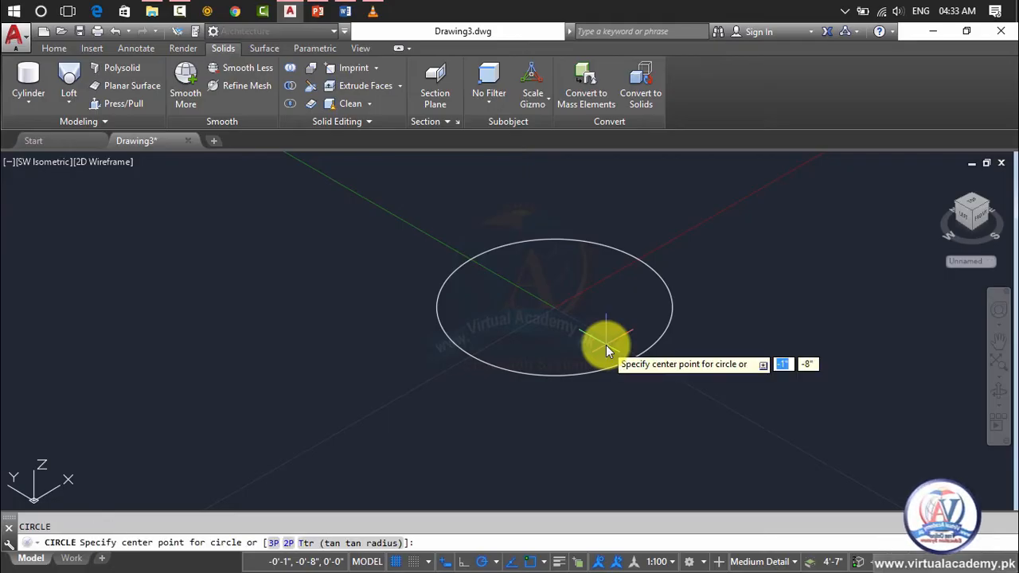
{"action": "left_click", "coordinate": [557, 306]}
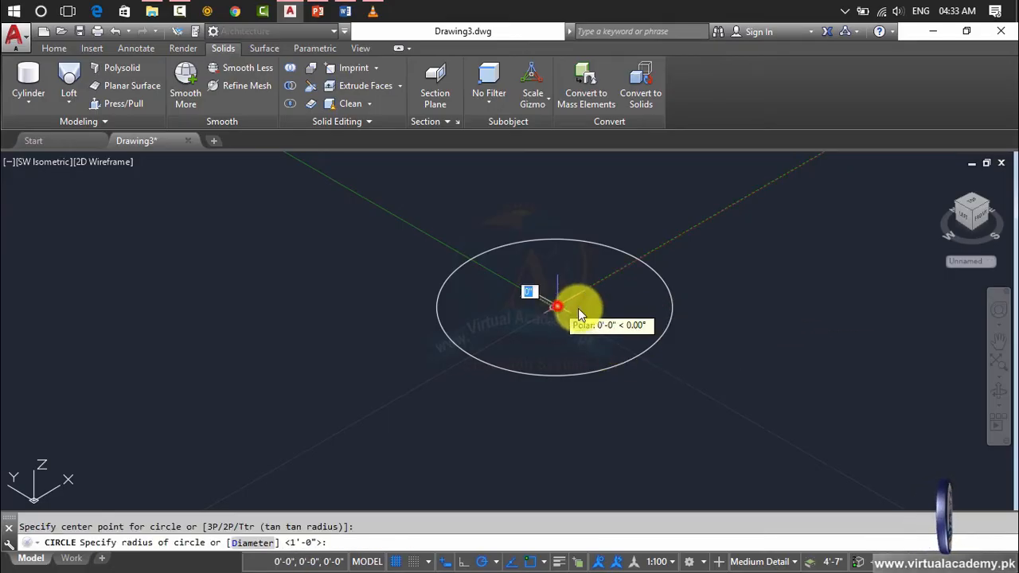
{"action": "type", "text": "1'"}
{"action": "key", "text": "Return"}
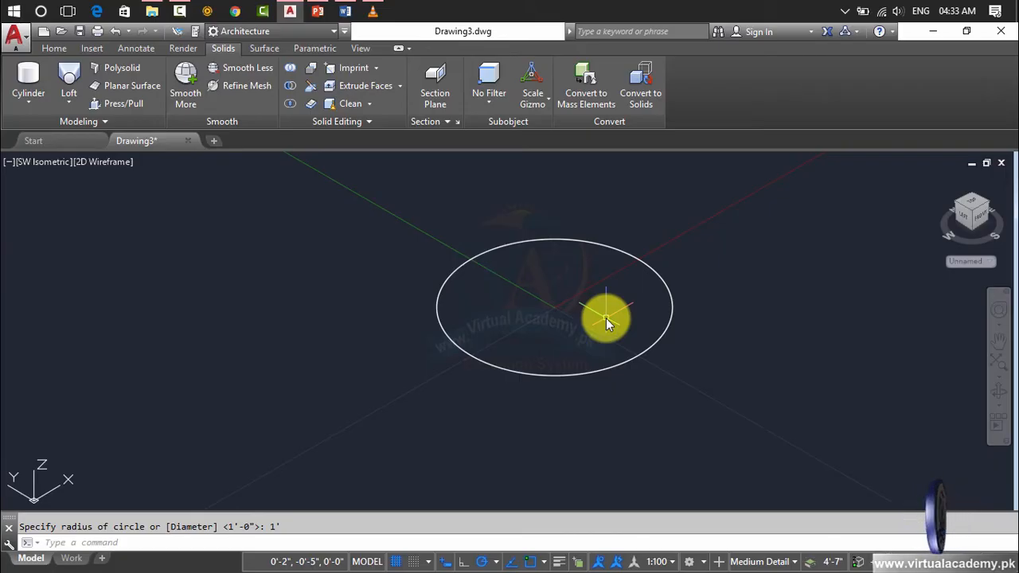
- Draw two coincident circles of radius 5" at the centre of the 1' circles
{"action": "key", "text": "Return"}
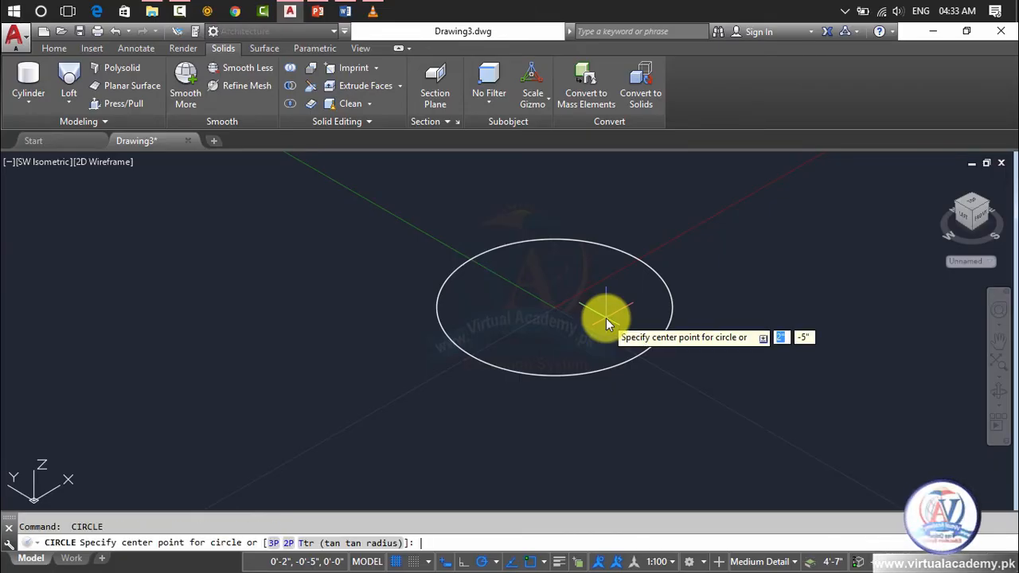
{"action": "left_click", "coordinate": [556, 307]}
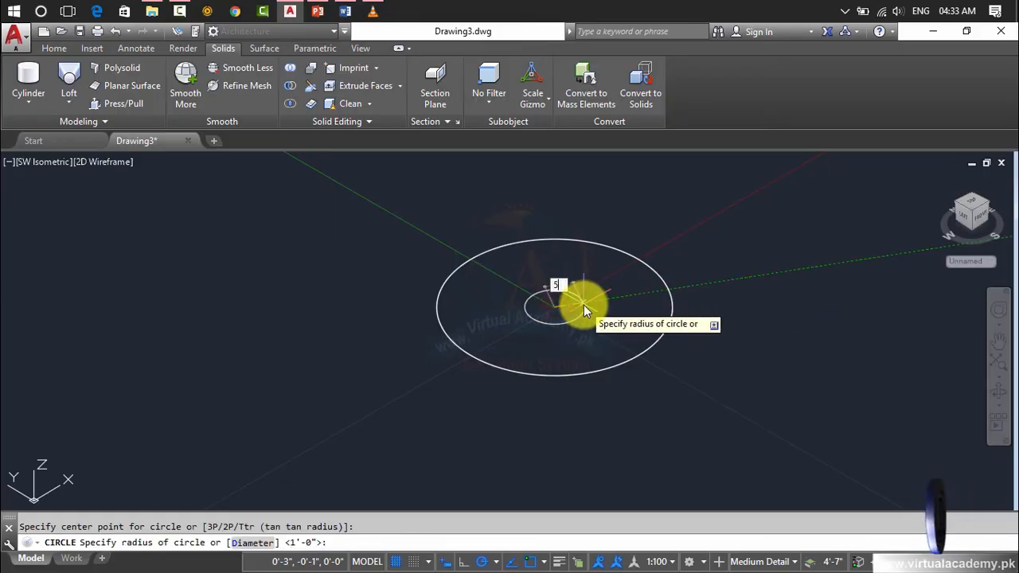
{"action": "type", "text": "5"}
{"action": "key", "text": "Return"}
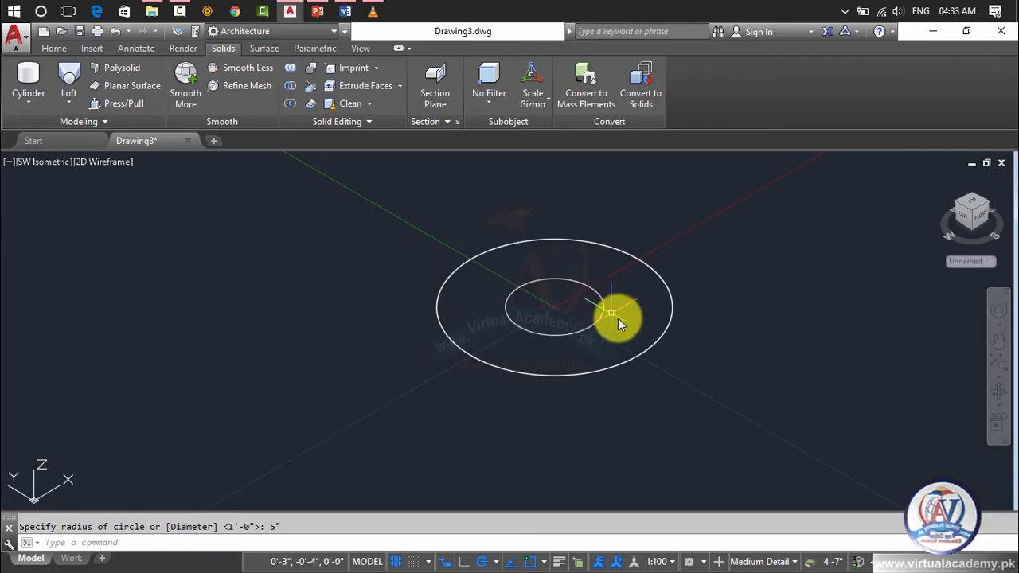
{"action": "key", "text": "Return"}
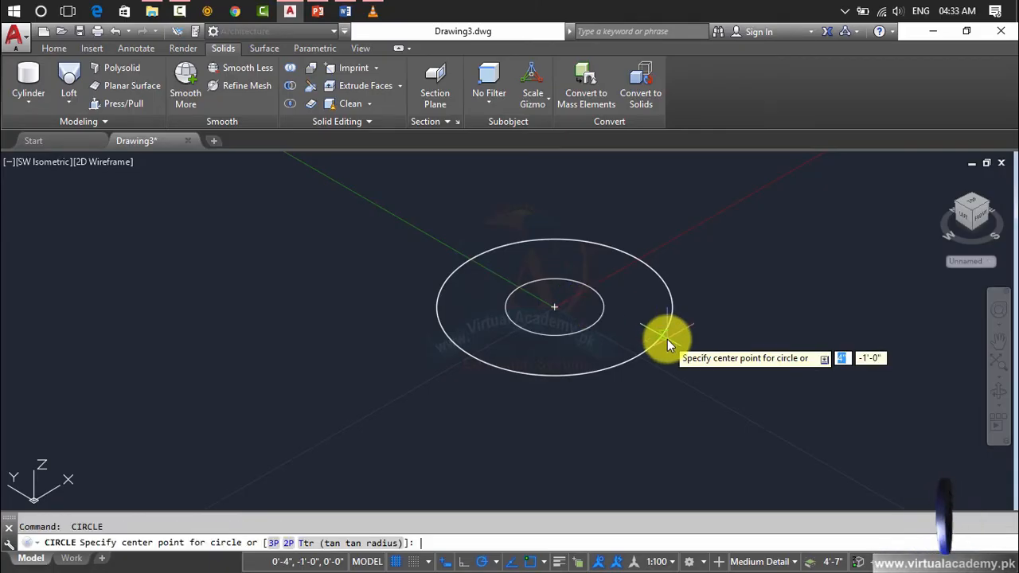
{"action": "left_click", "coordinate": [555, 310]}
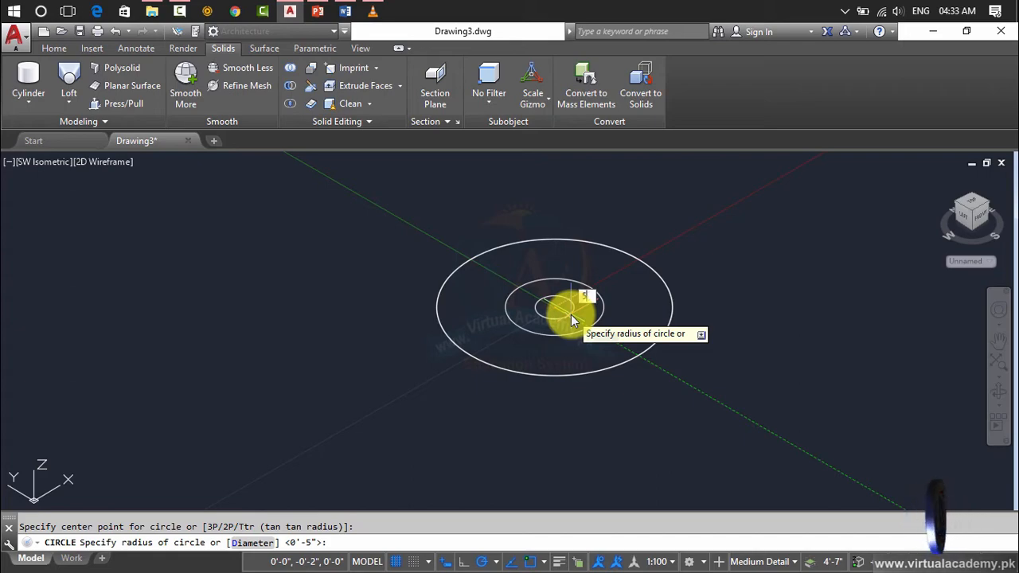
{"action": "type", "text": "5"}
{"action": "key", "text": "Return"}
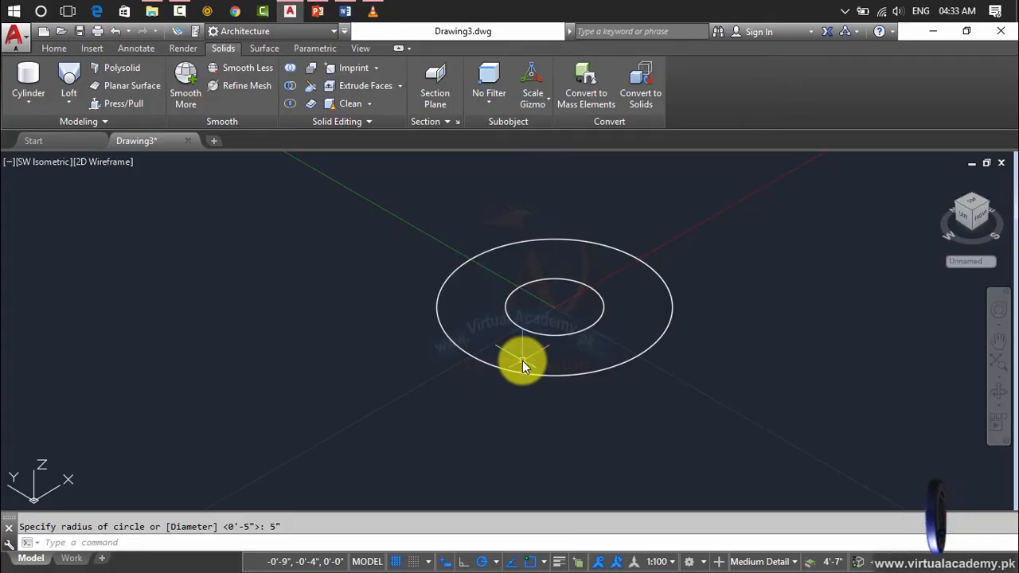
- Move one of the two coincident 1' circles up about 1" along the Z axis with 3DMOVE
{"action": "type", "text": "3DO"}
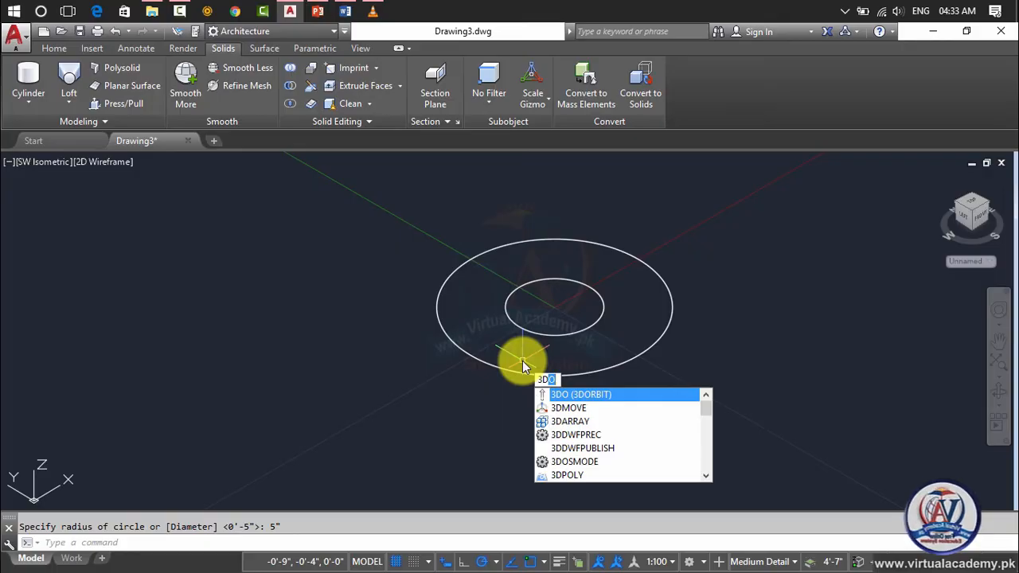
{"action": "key", "text": "Down"}
{"action": "key", "text": "Return"}
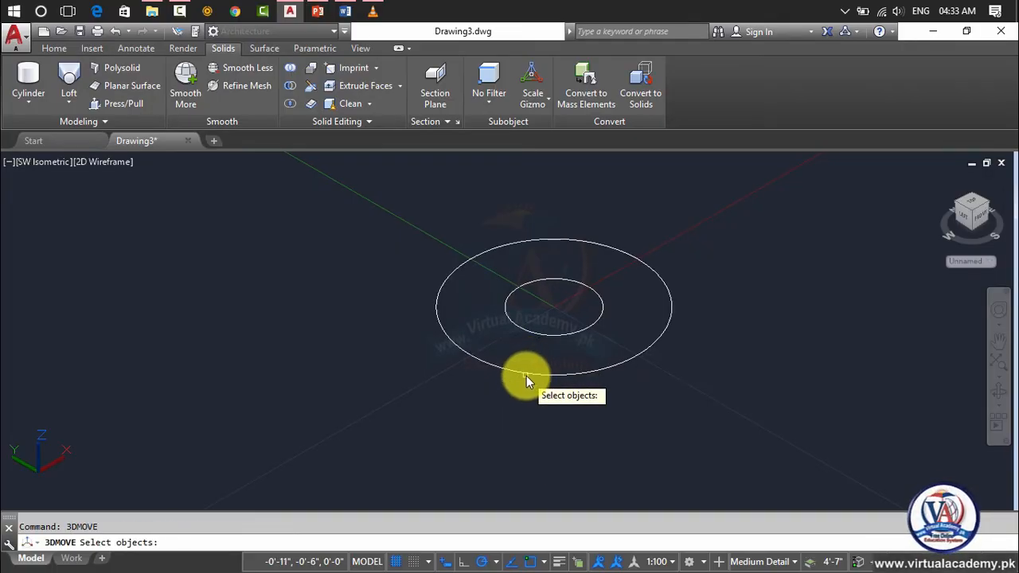
{"action": "left_click", "coordinate": [527, 375]}
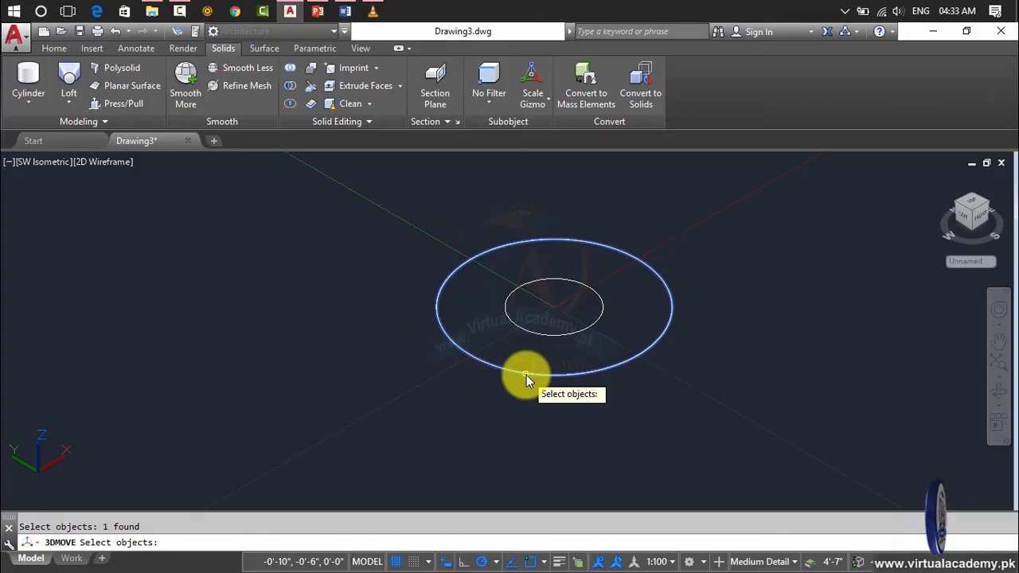
{"action": "key", "text": "Return"}
{"action": "scroll", "coordinate": [527, 375], "scroll_direction": "up", "scroll_amount": 3}
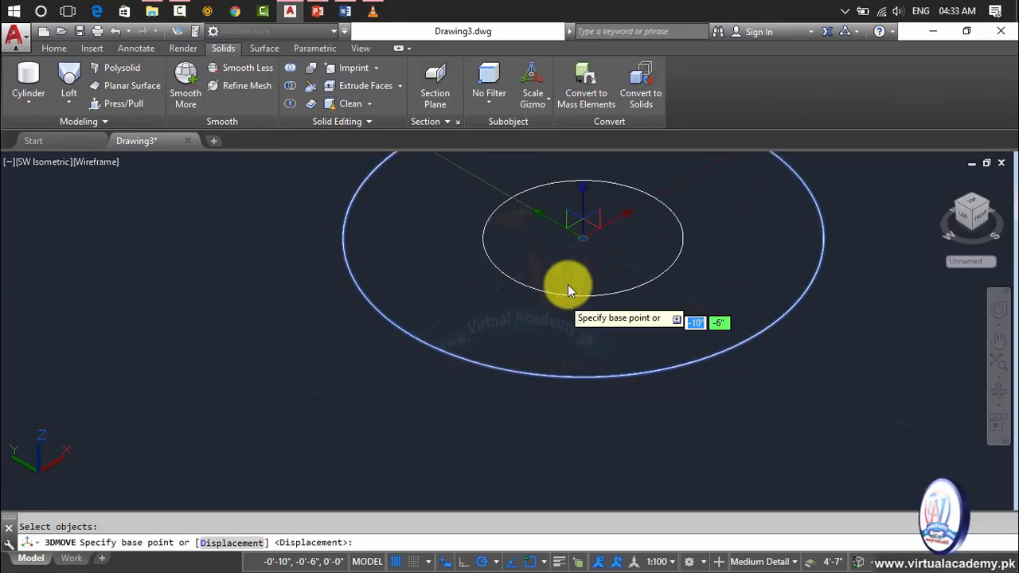
{"action": "left_click", "coordinate": [584, 208]}
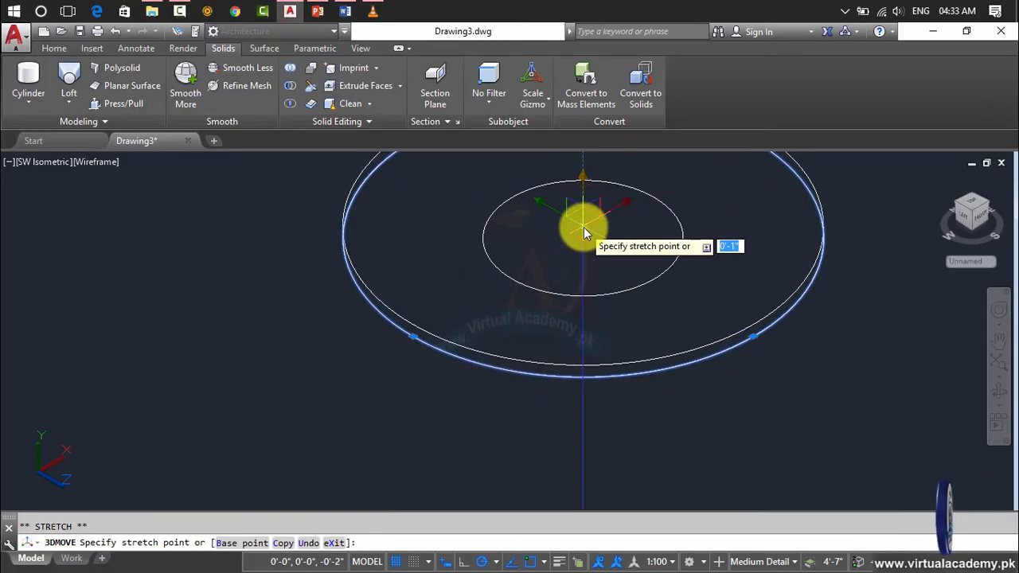
{"action": "scroll", "coordinate": [583, 226], "scroll_direction": "up", "scroll_amount": 2}
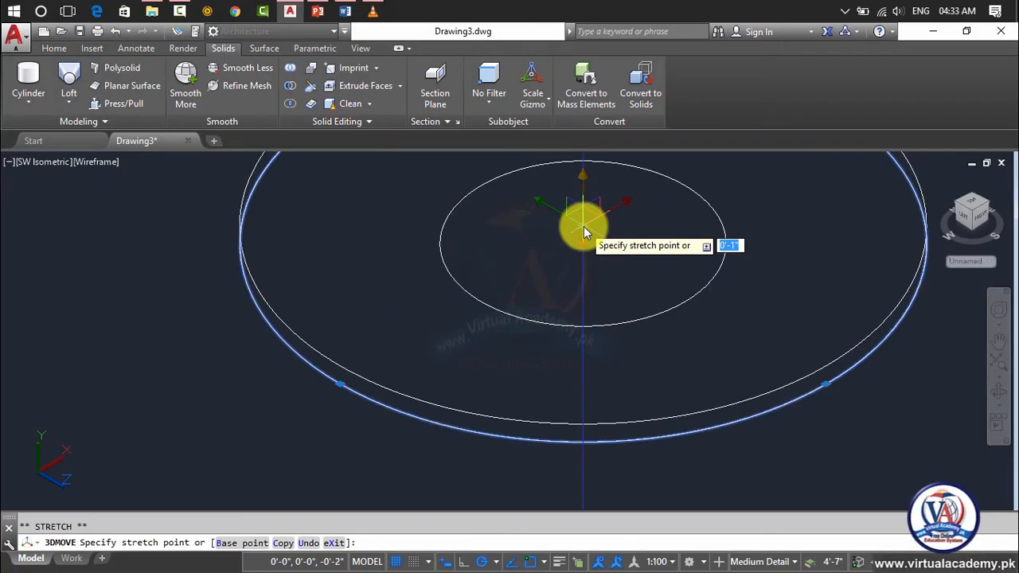
{"action": "left_click", "coordinate": [584, 226]}
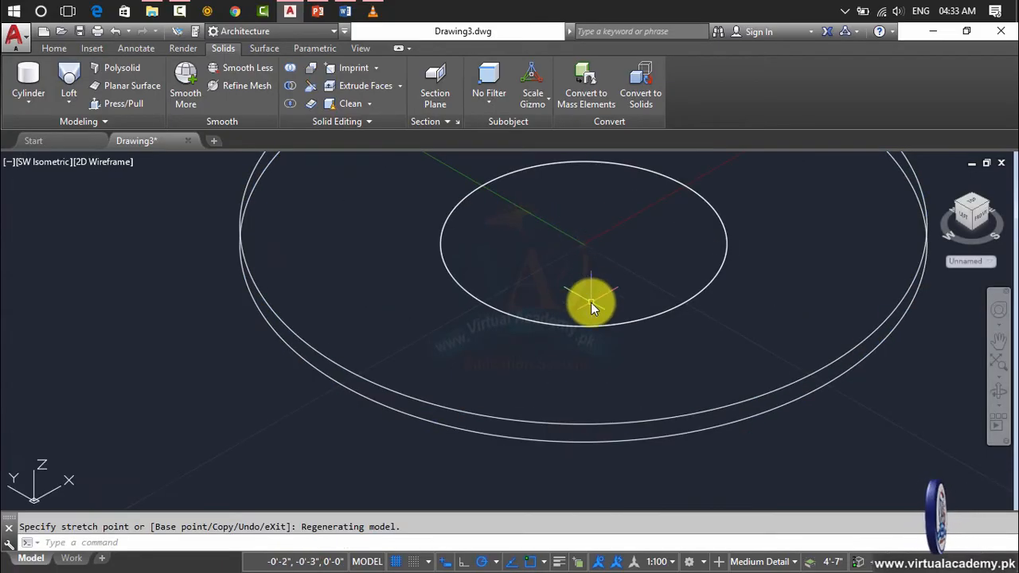
- Move one of the two coincident 5" circles up about 3' along the Z axis
{"action": "key", "text": "Return"}
{"action": "left_click", "coordinate": [588, 327]}
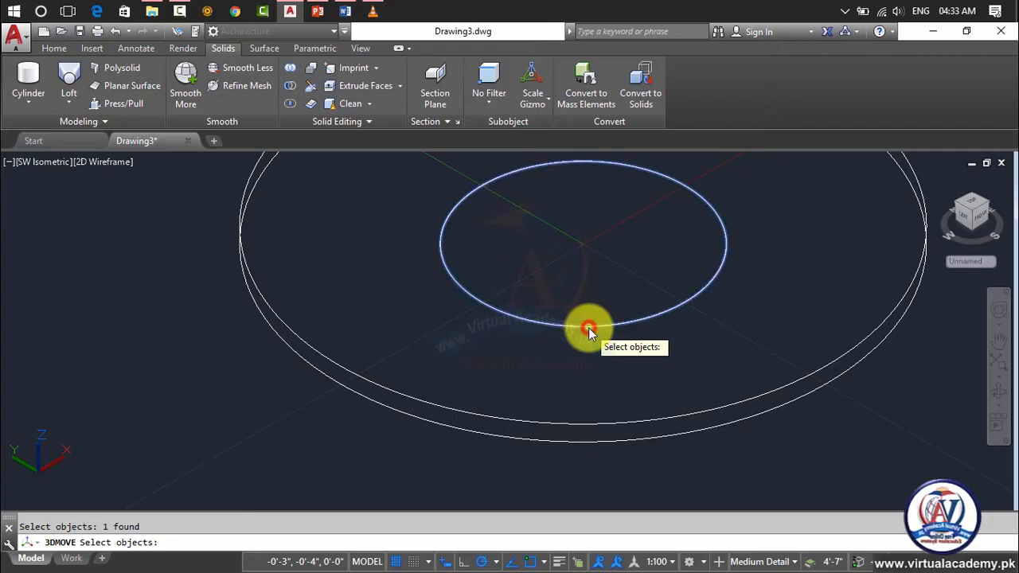
{"action": "key", "text": "Return"}
{"action": "middle_click_drag", "start_coordinate": [591, 231], "coordinate": [578, 383]}
{"action": "left_click", "coordinate": [581, 337]}
{"action": "scroll", "coordinate": [581, 337], "scroll_direction": "down", "scroll_amount": 4}
{"action": "scroll", "coordinate": [598, 263], "scroll_direction": "down", "scroll_amount": 2}
{"action": "middle_click_drag", "start_coordinate": [599, 267], "coordinate": [580, 425]}
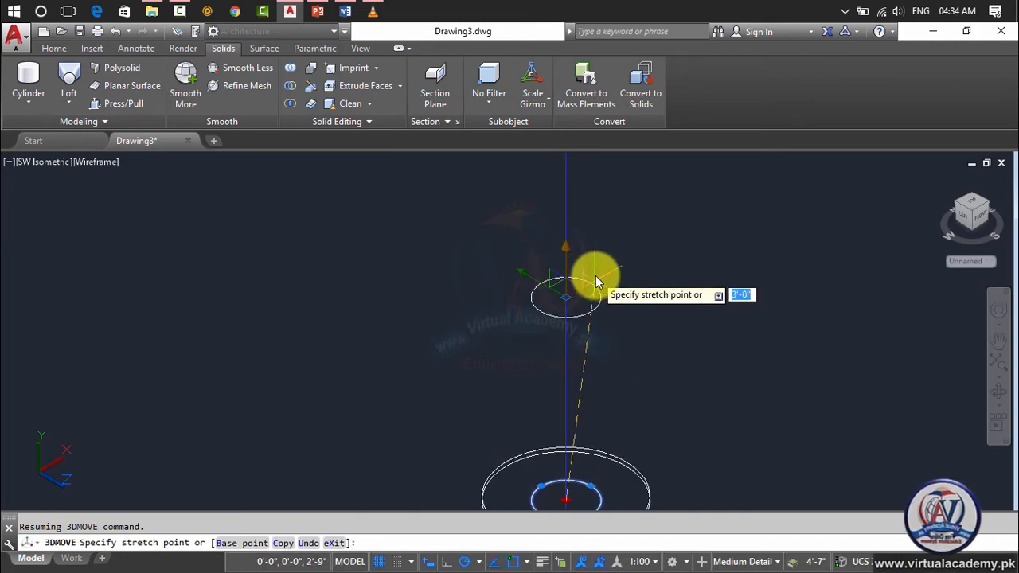
{"action": "left_click", "coordinate": [597, 275]}
- Move the remaining 5" circle up about 3'-8" along the Z axis, above the other small circle
{"action": "key", "text": "Return"}
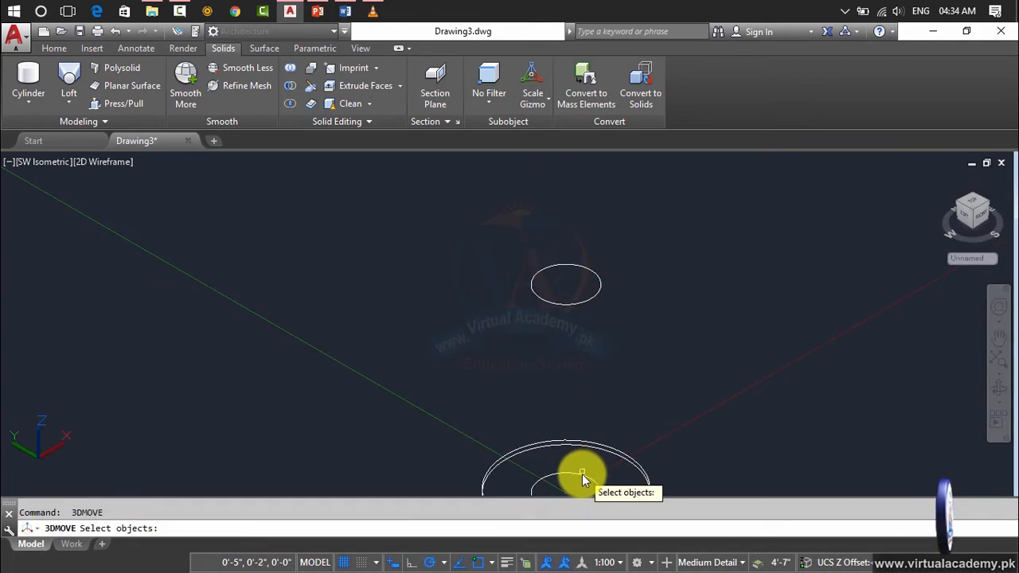
{"action": "left_click", "coordinate": [582, 475]}
{"action": "key", "text": "Return"}
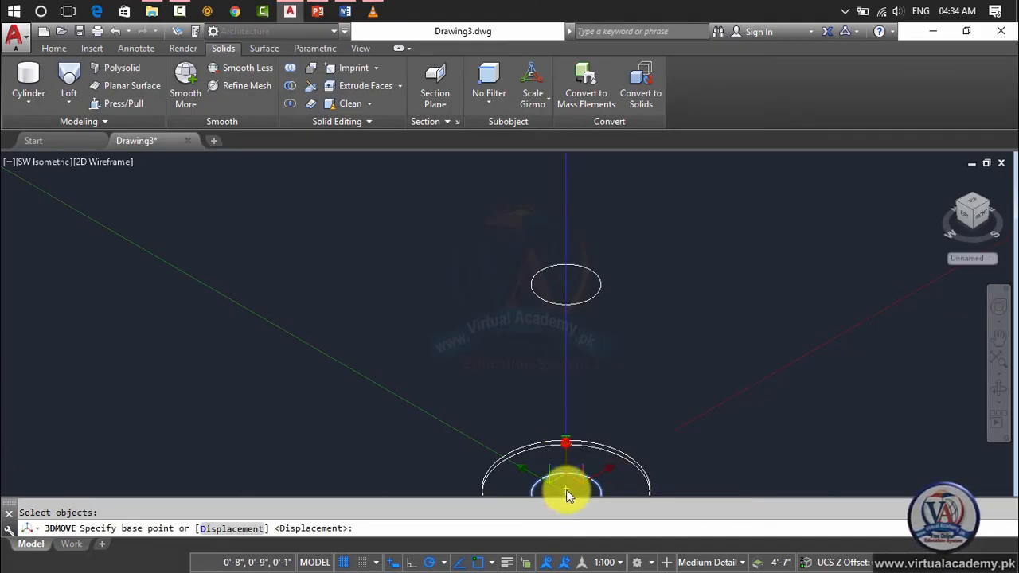
{"action": "left_click", "coordinate": [566, 490]}
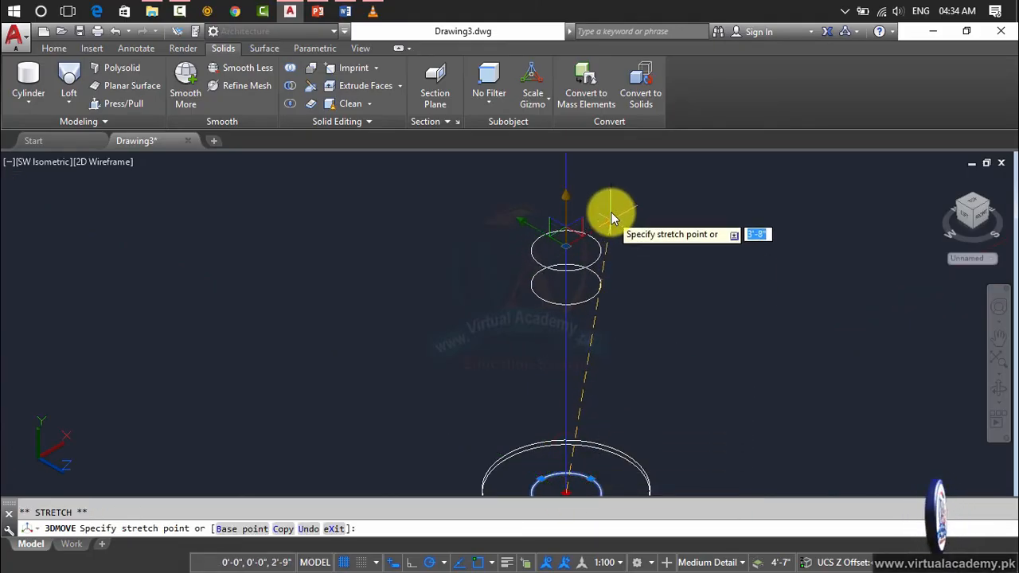
{"action": "left_click", "coordinate": [610, 212]}
{"action": "key", "text": "Escape"}
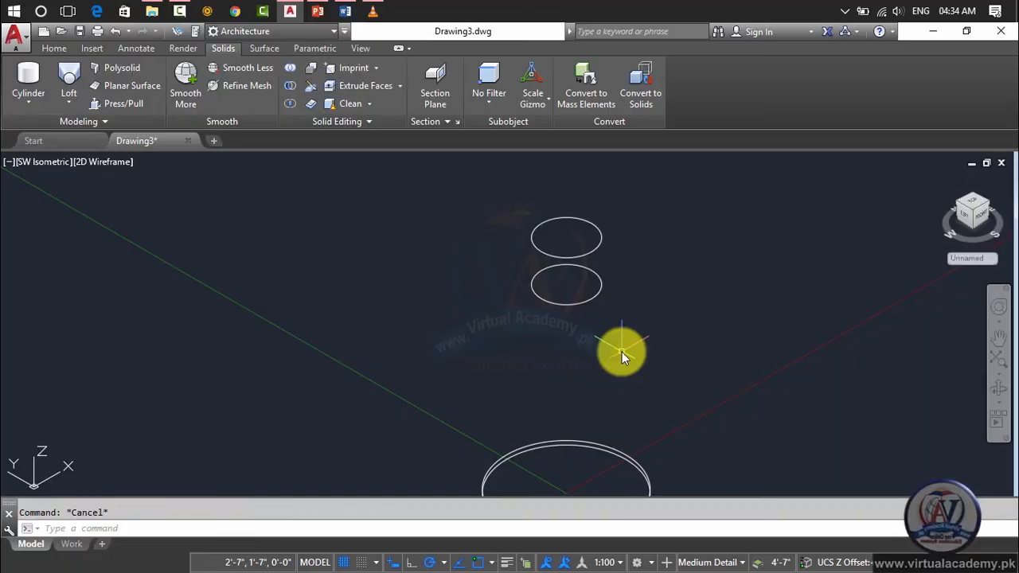
- Raise the upper of the two 1' circles further along the Z axis to widen the gap at the base
{"action": "scroll", "coordinate": [622, 352], "scroll_direction": "down", "scroll_amount": 2}
{"action": "middle_click_drag", "start_coordinate": [622, 352], "coordinate": [636, 279]}
{"action": "scroll", "coordinate": [609, 368], "scroll_direction": "up", "scroll_amount": 4}
{"action": "scroll", "coordinate": [609, 374], "scroll_direction": "up", "scroll_amount": 3}
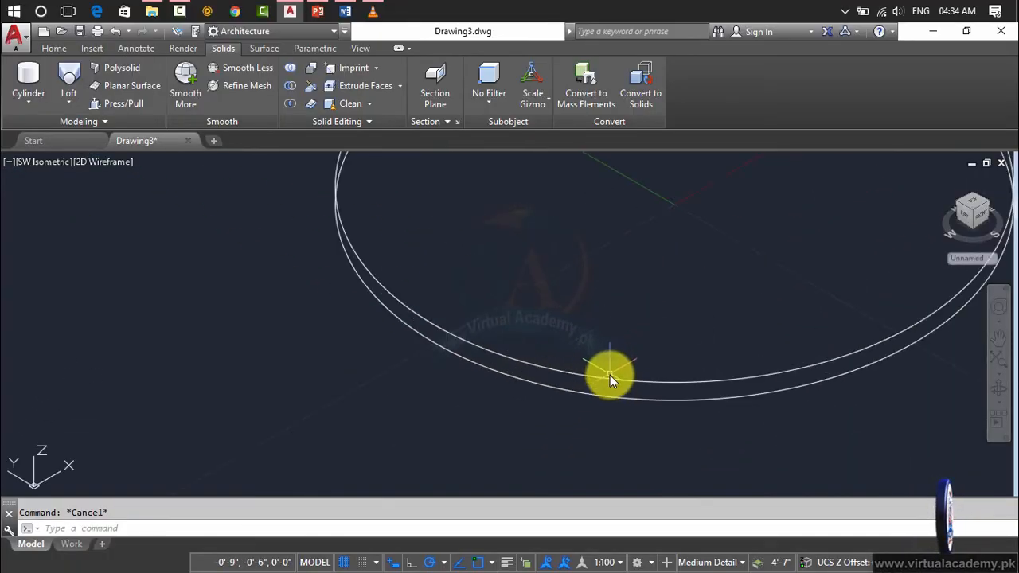
{"action": "middle_click_drag", "start_coordinate": [613, 386], "coordinate": [613, 385], "text": "shift"}
{"action": "scroll", "coordinate": [646, 299], "scroll_direction": "down", "scroll_amount": 2}
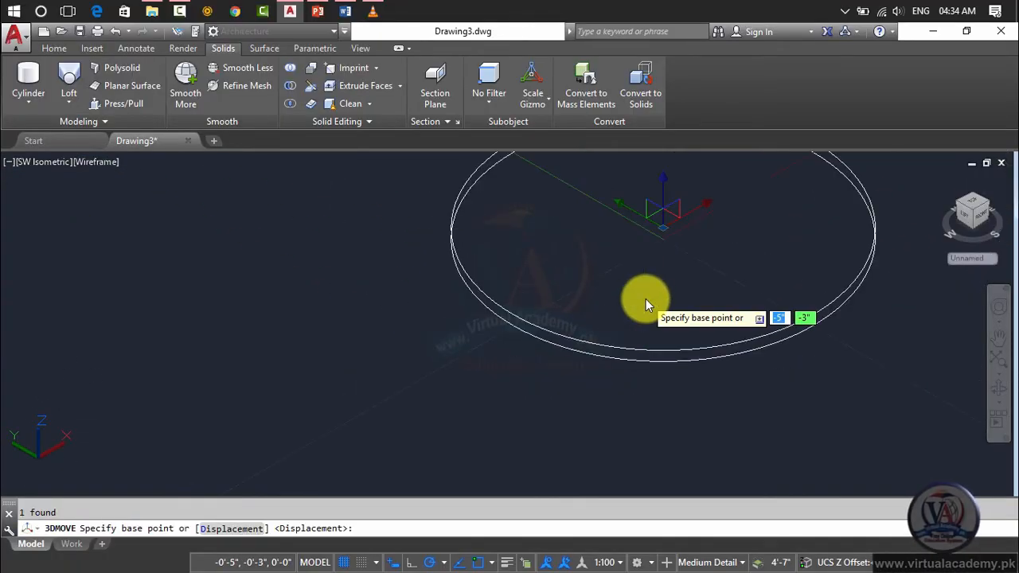
{"action": "middle_click_drag", "start_coordinate": [646, 299], "coordinate": [606, 431]}
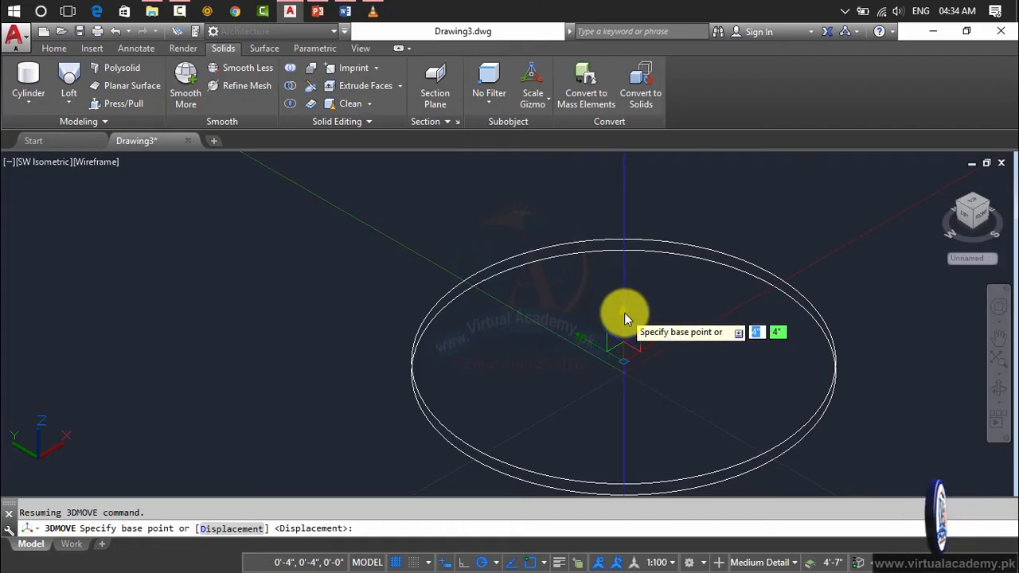
{"action": "left_click", "coordinate": [628, 321]}
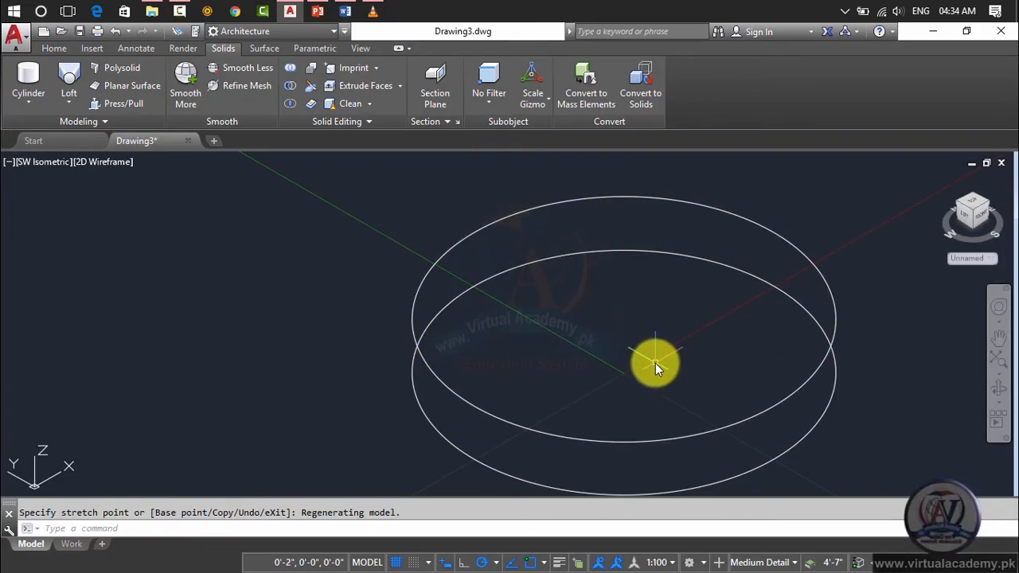
{"action": "key", "text": "Escape"}
{"action": "scroll", "coordinate": [655, 363], "scroll_direction": "down", "scroll_amount": 5}
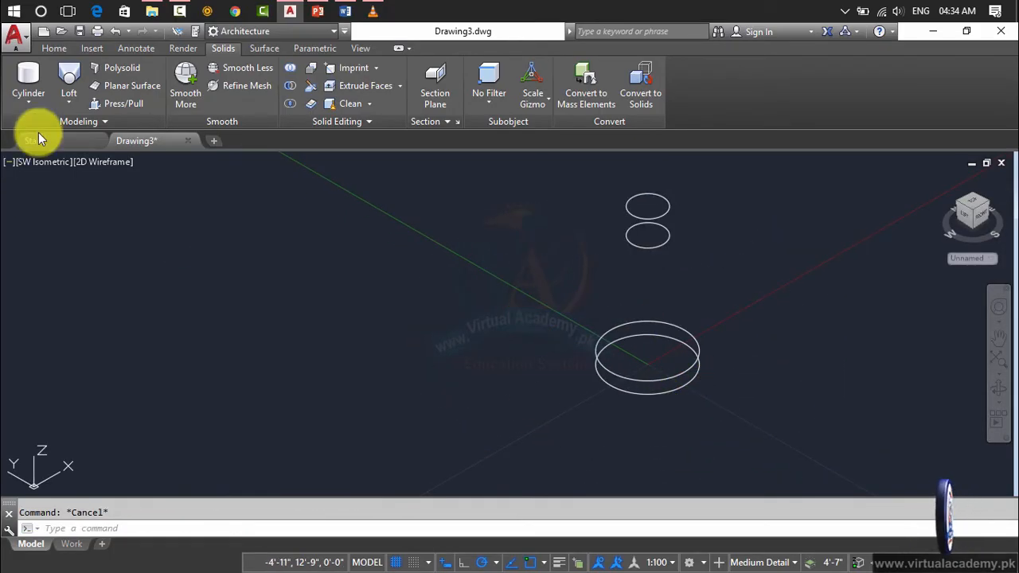
- Loft a solid through the four circles from the lowest to the highest, using the cross sections only
{"action": "left_click", "coordinate": [70, 101]}
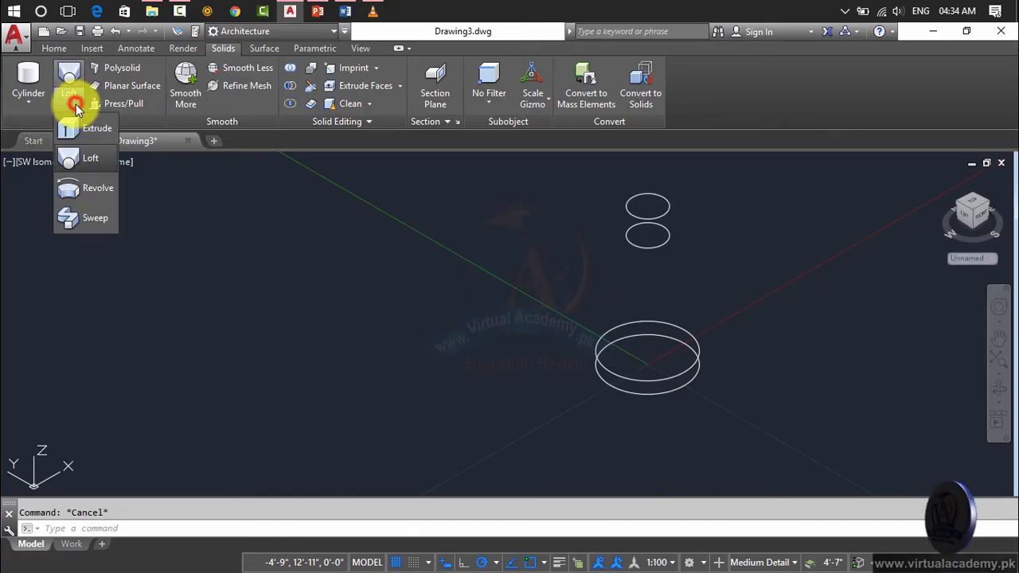
{"action": "left_click", "coordinate": [79, 156]}
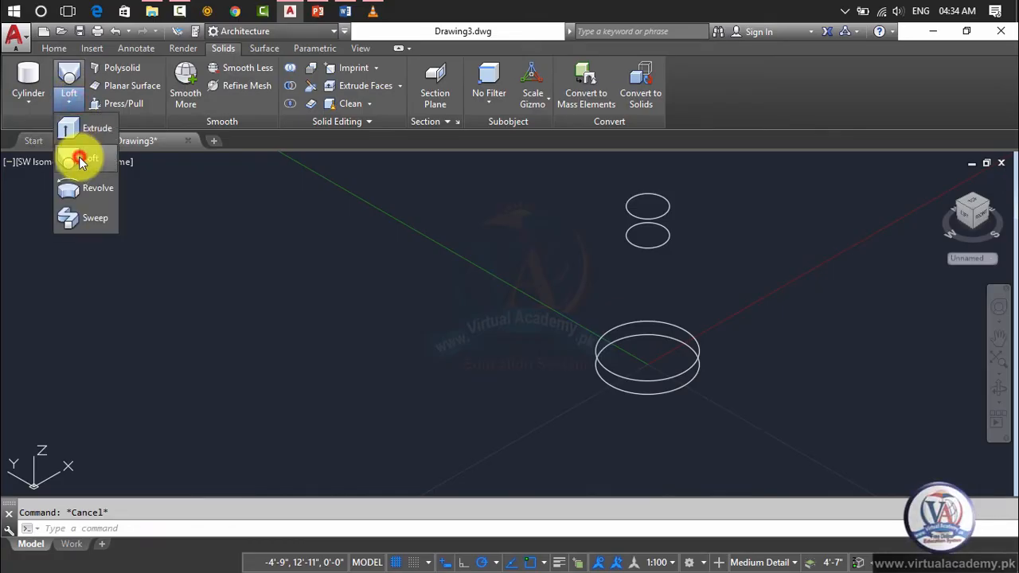
{"action": "left_click", "coordinate": [670, 393]}
{"action": "left_click", "coordinate": [667, 380]}
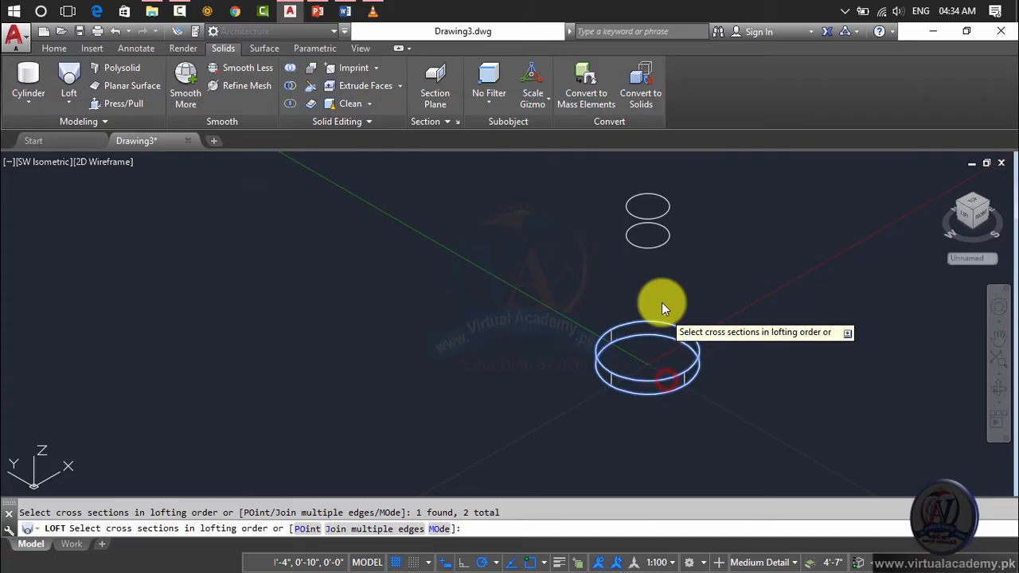
{"action": "left_click", "coordinate": [648, 248]}
{"action": "left_click", "coordinate": [648, 218]}
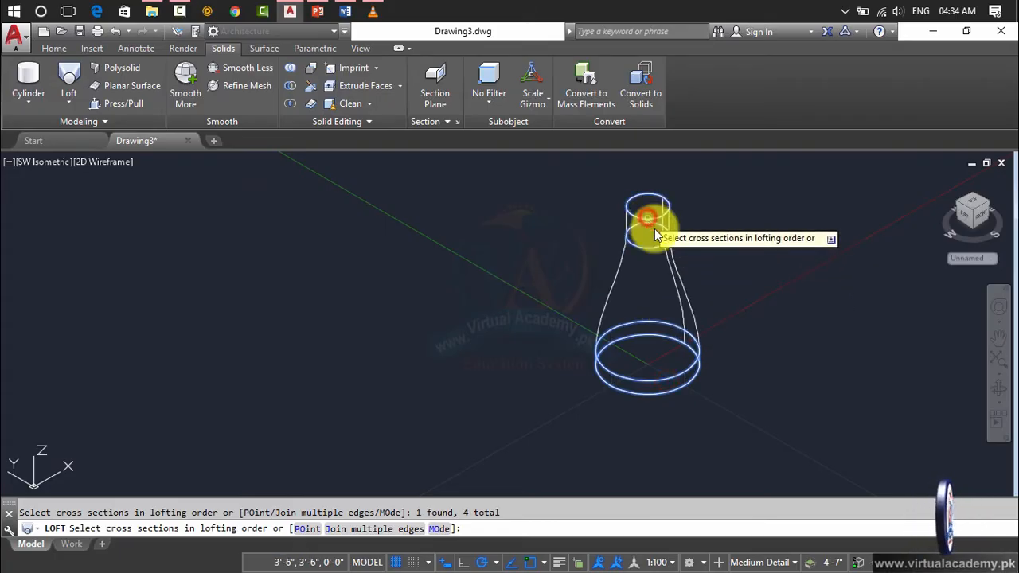
{"action": "key", "text": "Return"}
{"action": "key", "text": "Return"}
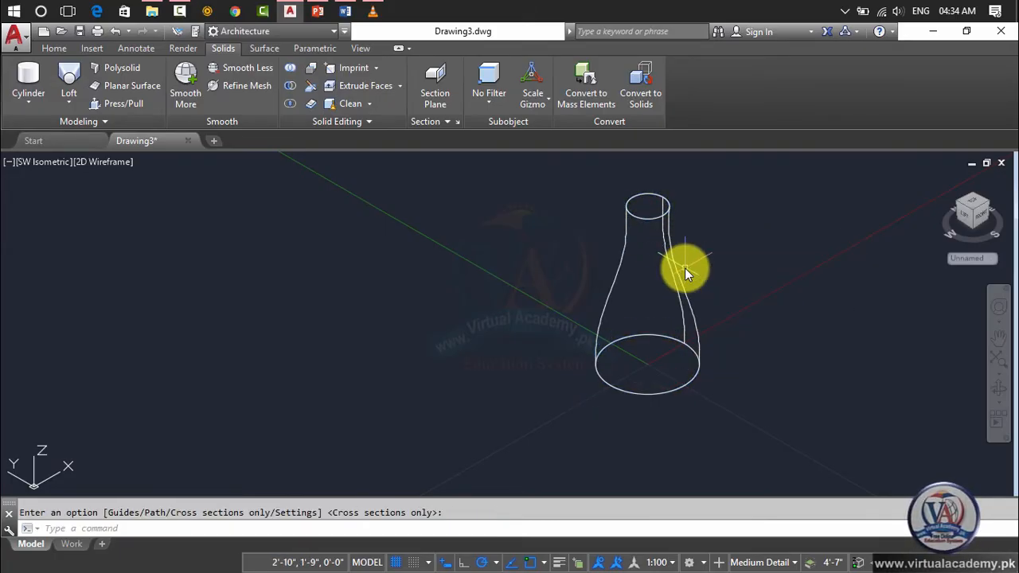
- Set the visual style to Realistic and inspect the lofted bottle shape
{"action": "left_click", "coordinate": [104, 162]}
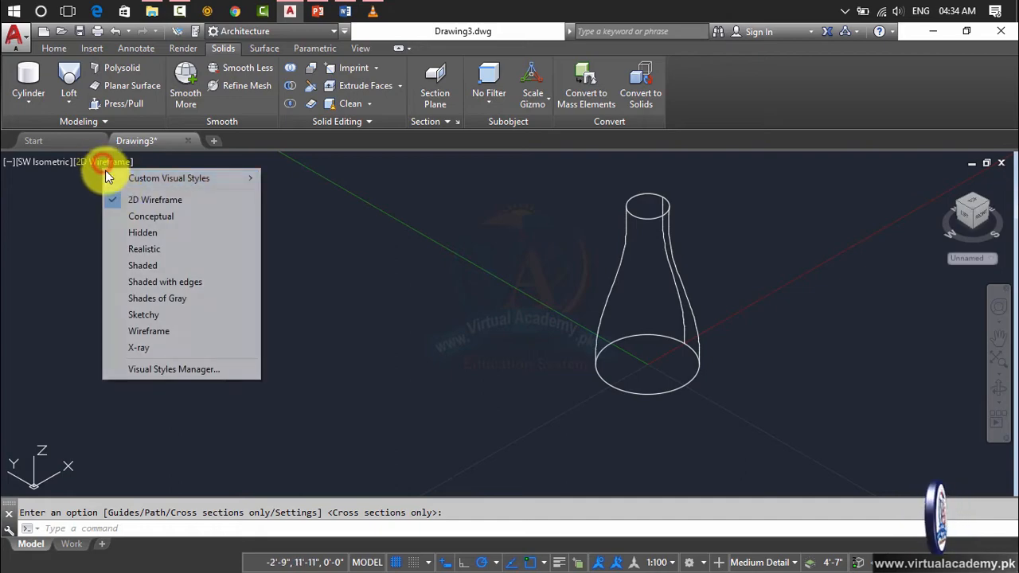
{"action": "left_click", "coordinate": [146, 247]}
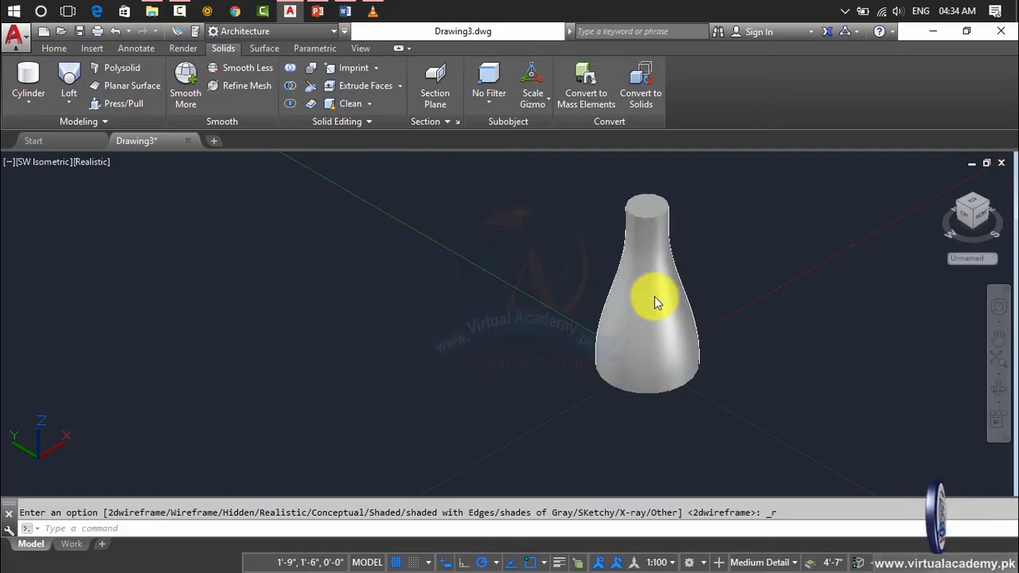
{"action": "middle_click_drag", "start_coordinate": [654, 296], "coordinate": [627, 300], "text": "shift"}
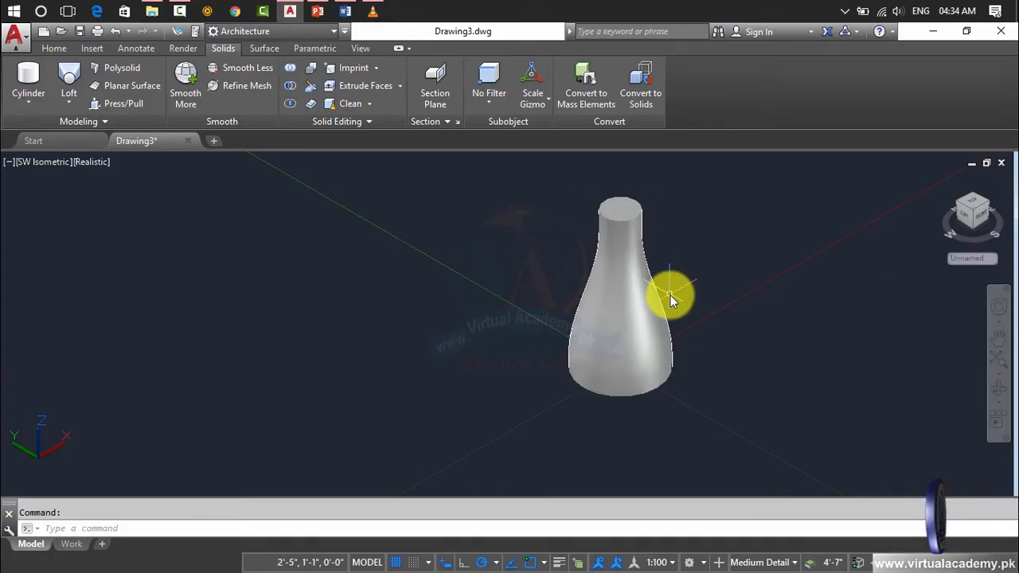
- Start the Shell command on the lofted solid and switch face selection to Add and back to Remove
{"action": "left_click", "coordinate": [370, 106]}
{"action": "left_click", "coordinate": [363, 183]}
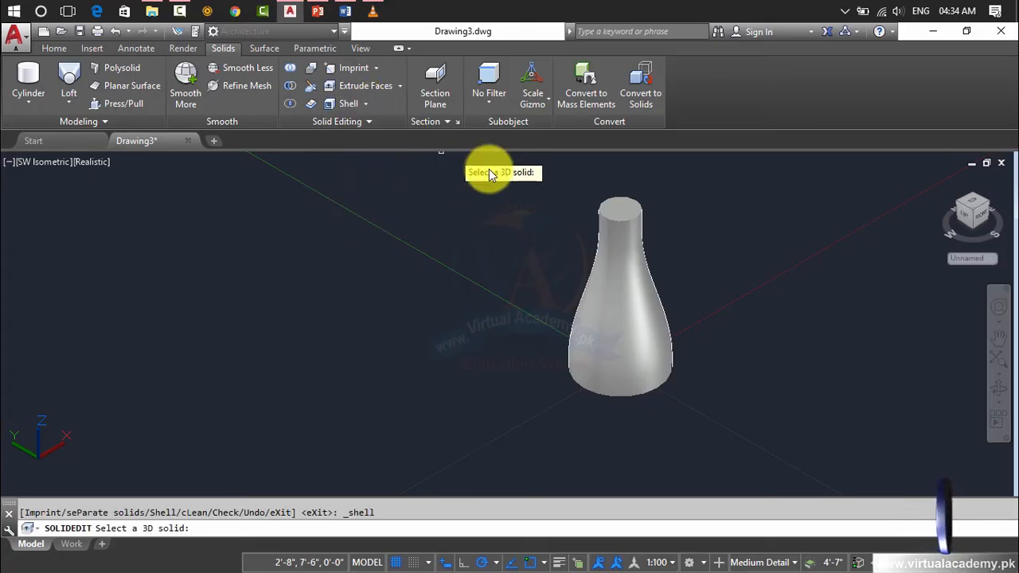
{"action": "left_click", "coordinate": [609, 288]}
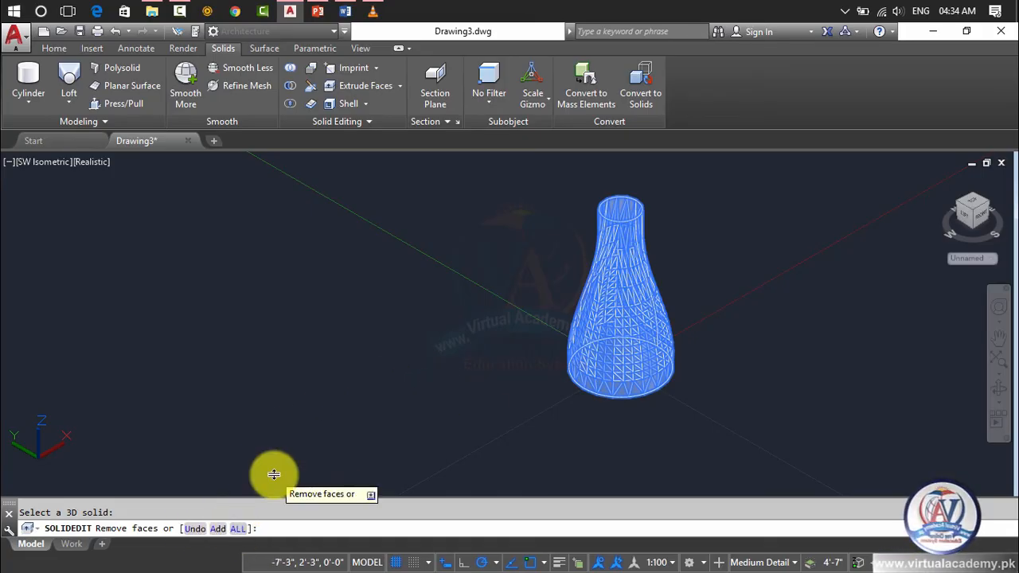
{"action": "type", "text": "a"}
{"action": "key", "text": "Return"}
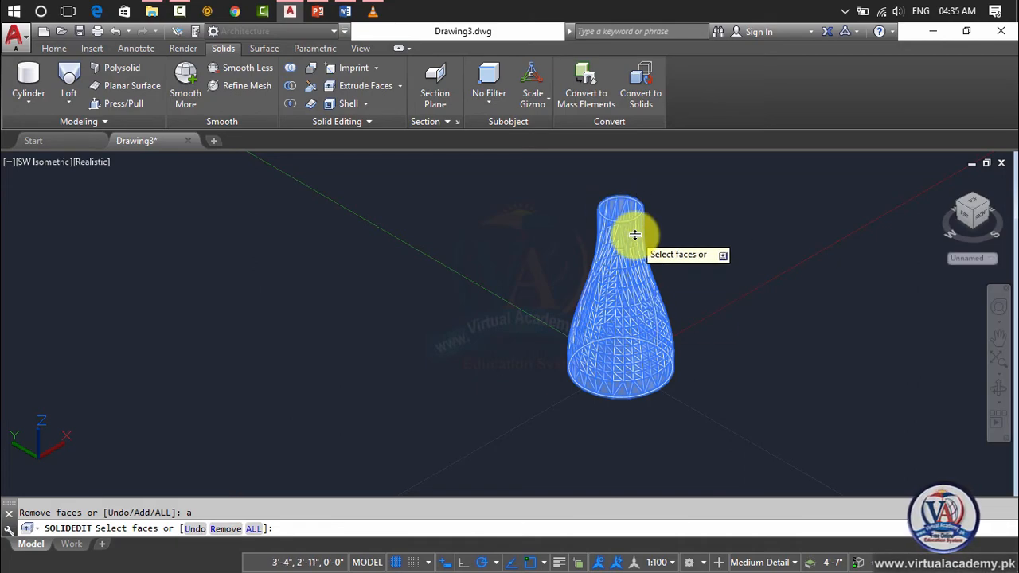
{"action": "type", "text": "r"}
{"action": "key", "text": "Return"}
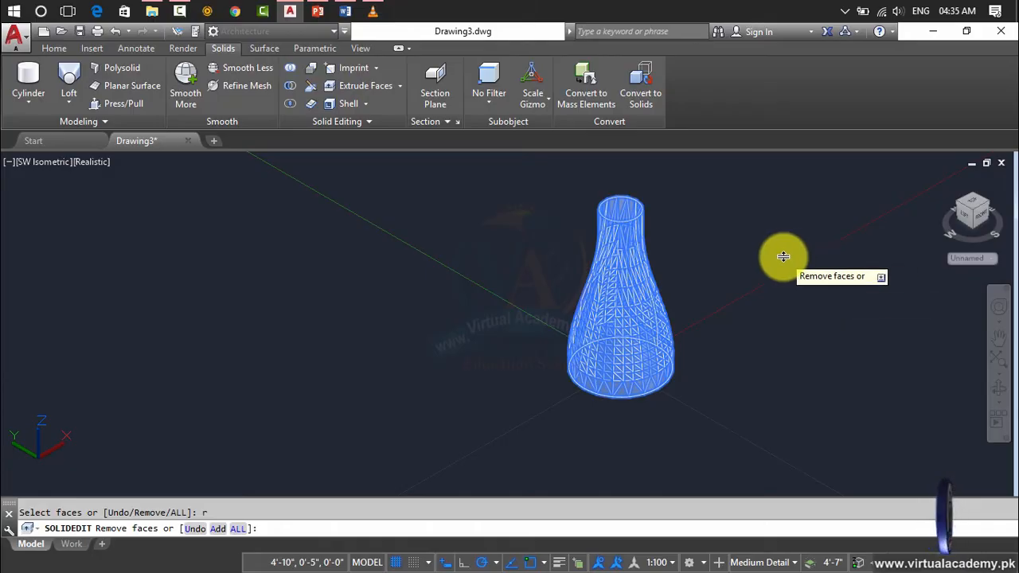
- Remove the bottle's circular top and bottom faces from the Shell face selection
{"action": "middle_click_drag", "start_coordinate": [714, 241], "coordinate": [675, 295], "text": "shift"}
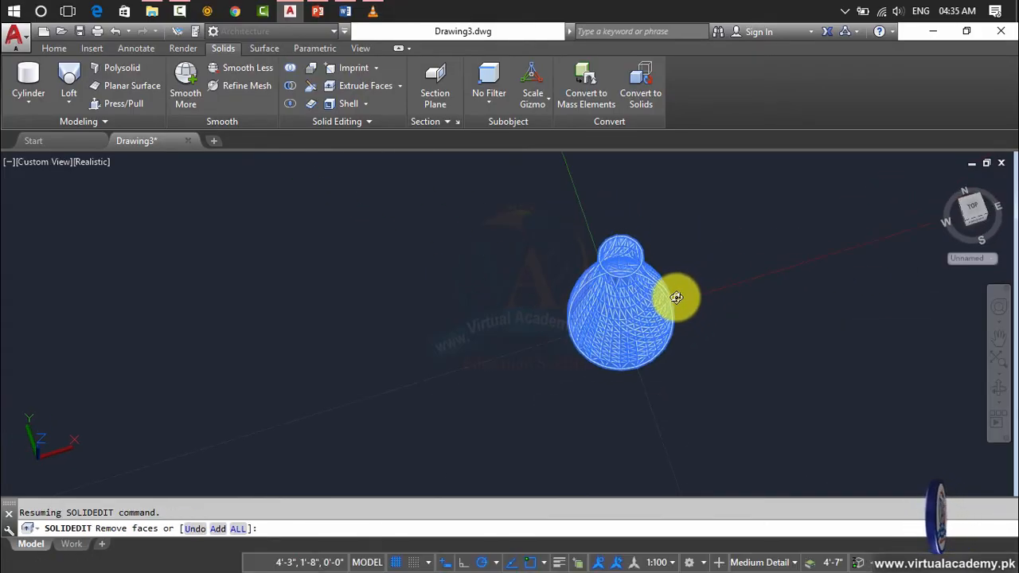
{"action": "left_click", "coordinate": [619, 262]}
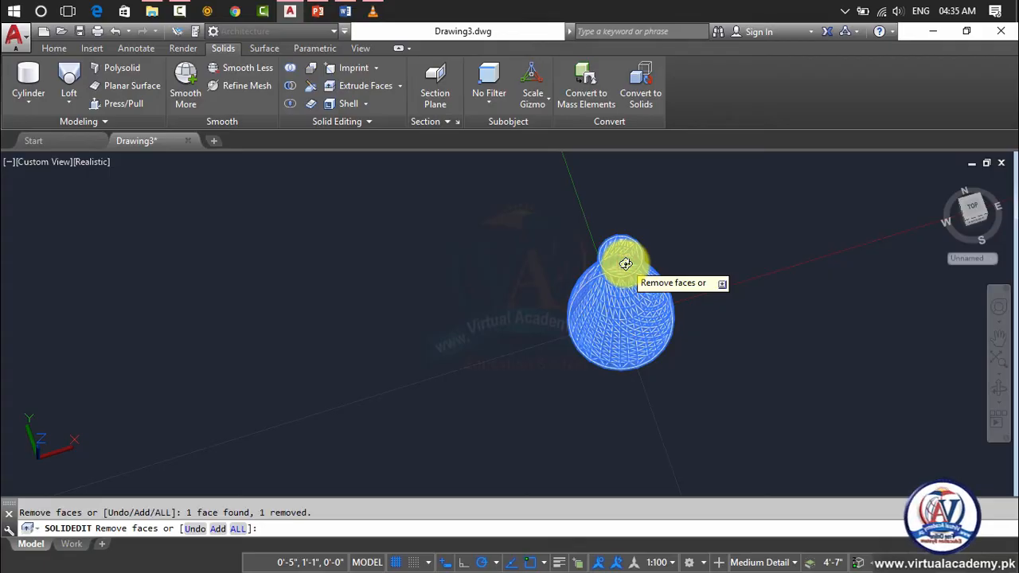
{"action": "middle_click_drag", "start_coordinate": [662, 342], "coordinate": [709, 165], "text": "shift"}
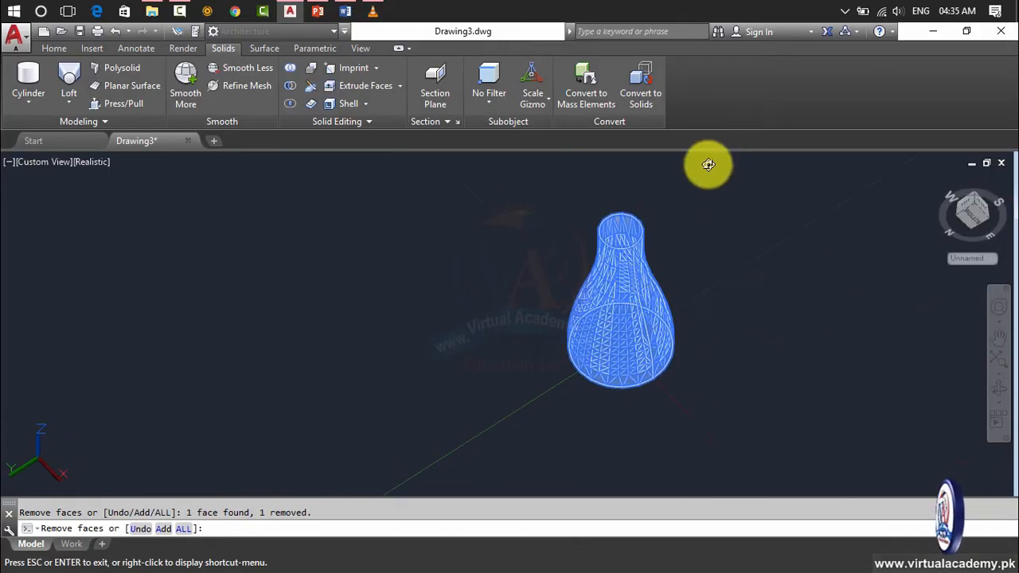
{"action": "left_click", "coordinate": [628, 341]}
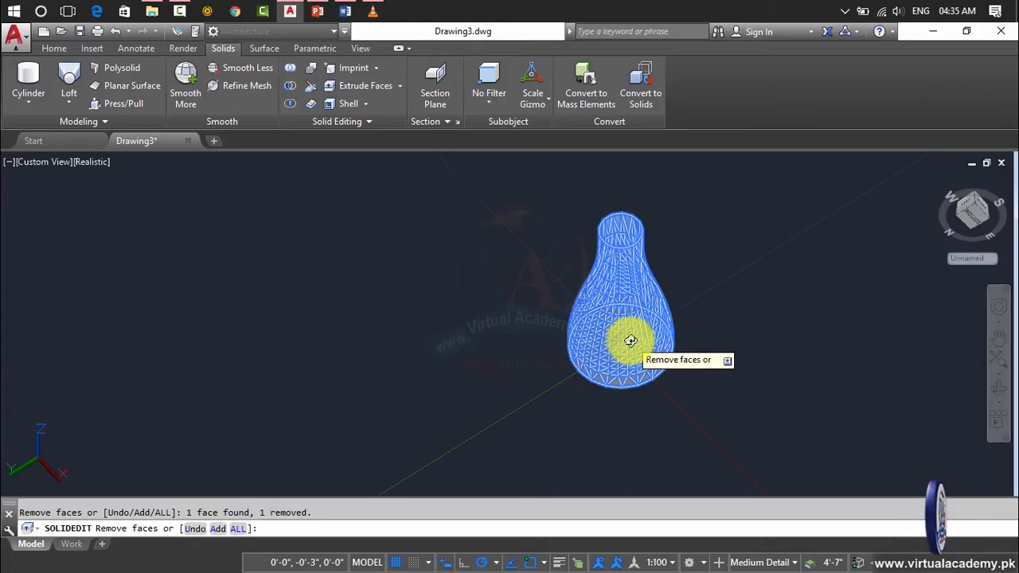
- Shell the bottle with an offset distance of 0.3", finish the command and inspect the hollow body
{"action": "key", "text": "Return"}
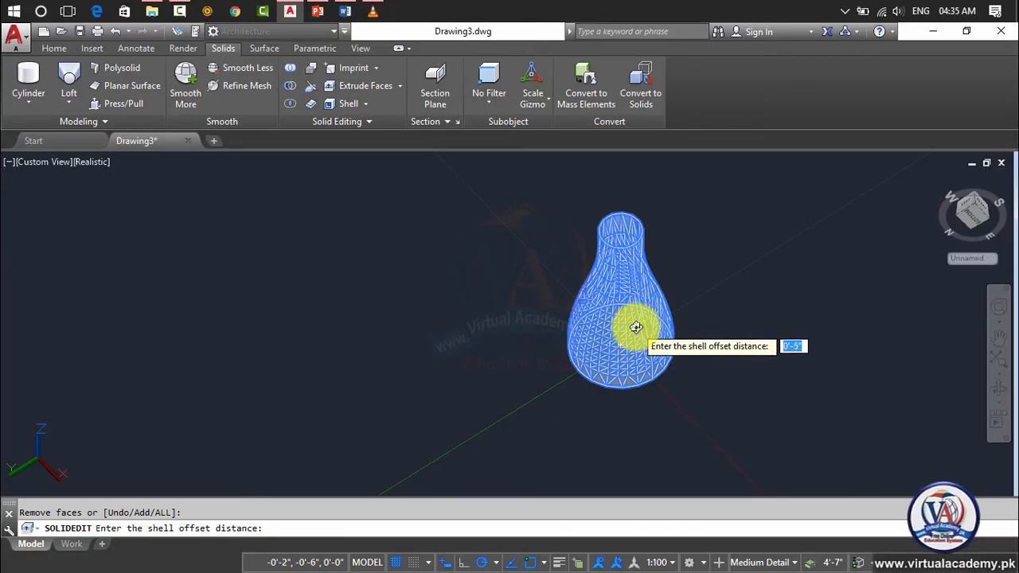
{"action": "type", "text": "0"}
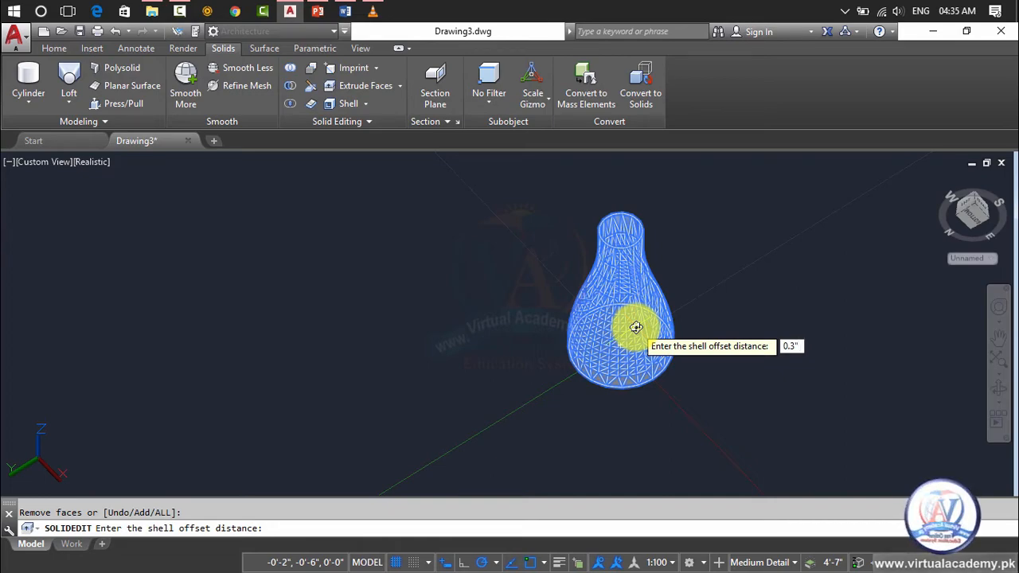
{"action": "type", "text": ".3"}
{"action": "key", "text": "Return"}
{"action": "key", "text": "Return"}
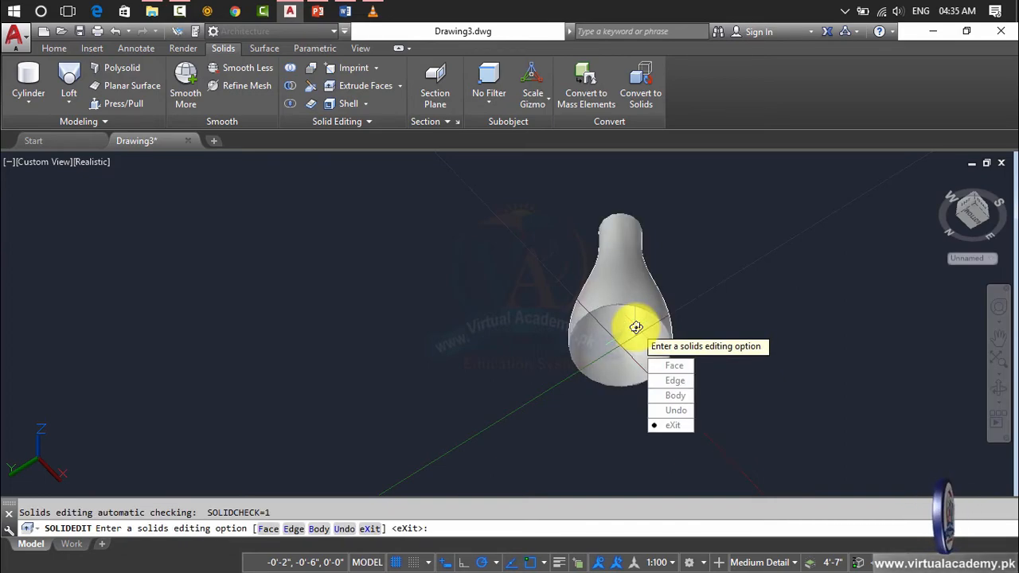
{"action": "key", "text": "Return"}
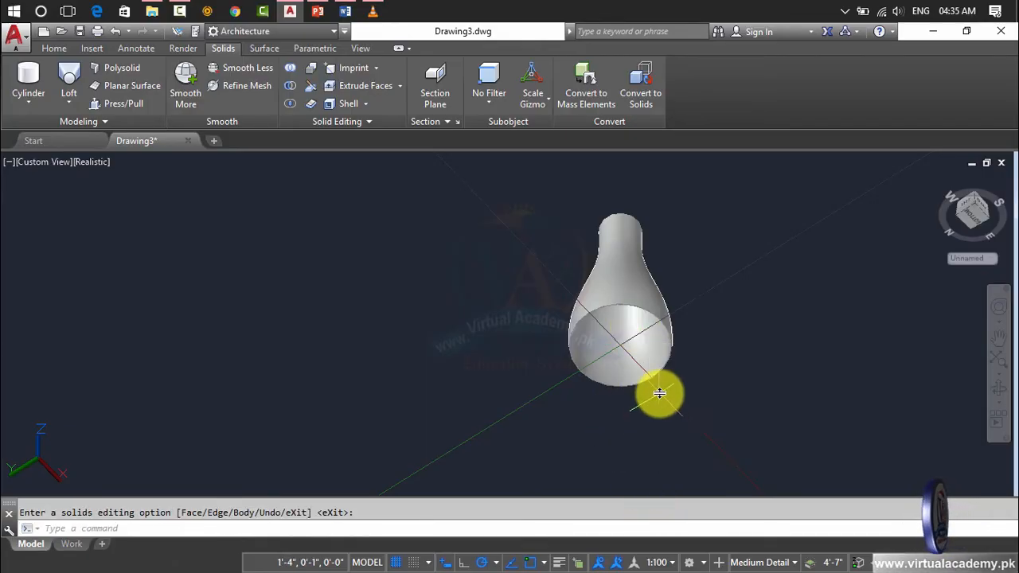
{"action": "middle_click_drag", "start_coordinate": [660, 393], "coordinate": [501, 346], "text": "shift"}
{"action": "scroll", "coordinate": [619, 300], "scroll_direction": "down", "scroll_amount": 5}
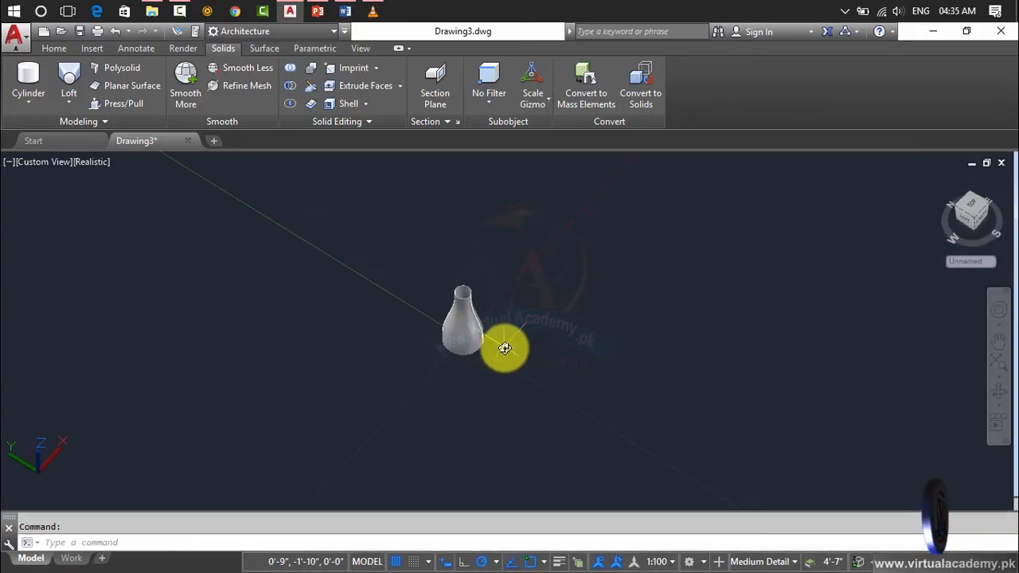
{"action": "scroll", "coordinate": [504, 330], "scroll_direction": "up", "scroll_amount": 5}
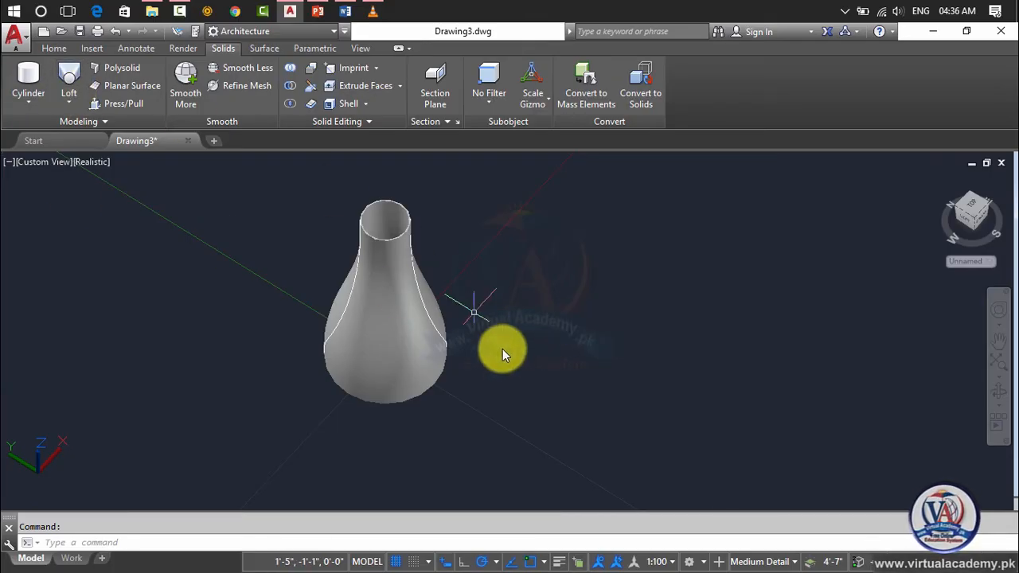
- Draw a large rectangle on the ground plane beside the bottle
{"action": "type", "text": "rec"}
{"action": "key", "text": "Return"}
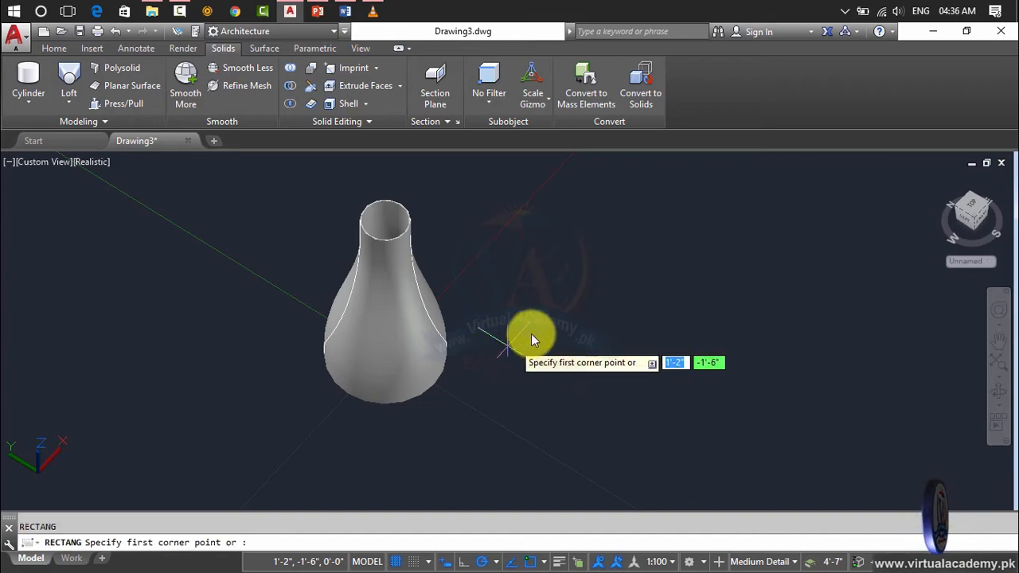
{"action": "scroll", "coordinate": [533, 332], "scroll_direction": "down", "scroll_amount": 2}
{"action": "middle_click_drag", "start_coordinate": [546, 329], "coordinate": [268, 268]}
{"action": "left_click", "coordinate": [308, 256]}
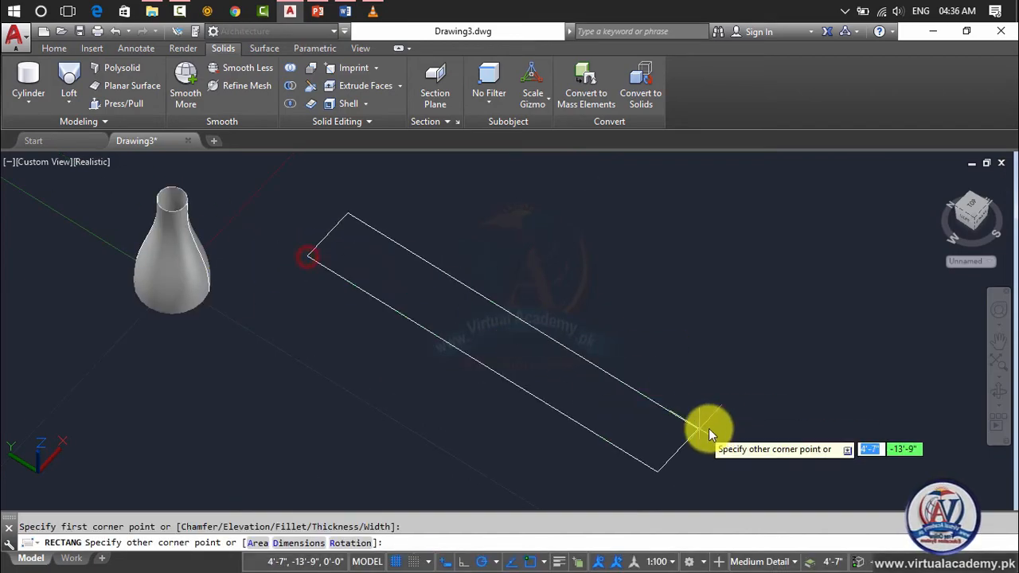
{"action": "left_click", "coordinate": [716, 262]}
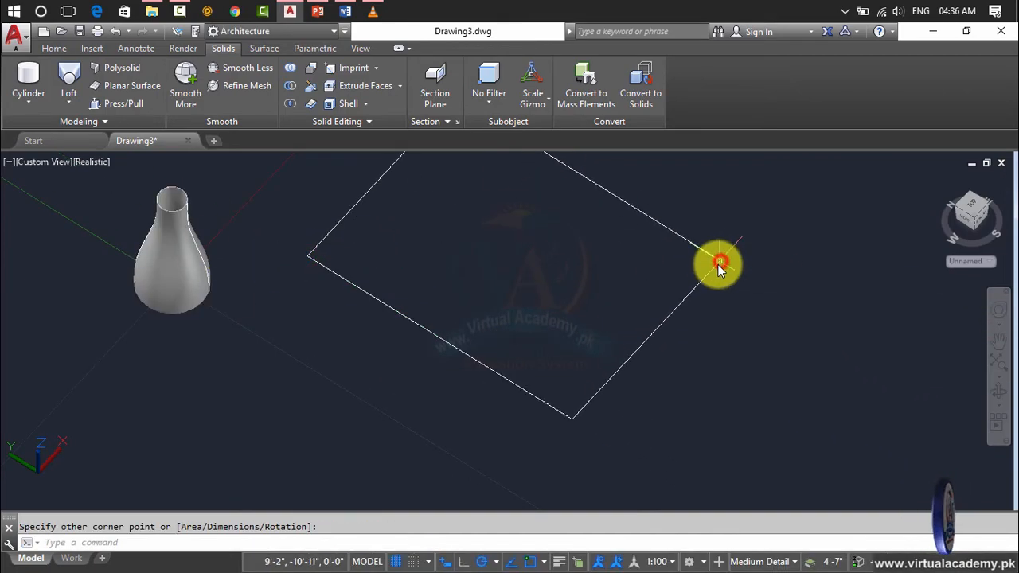
- Extrude the rectangle into a solid about 2'-10" high, using the expression 30 for the taper angle
{"action": "scroll", "coordinate": [688, 305], "scroll_direction": "down", "scroll_amount": 2}
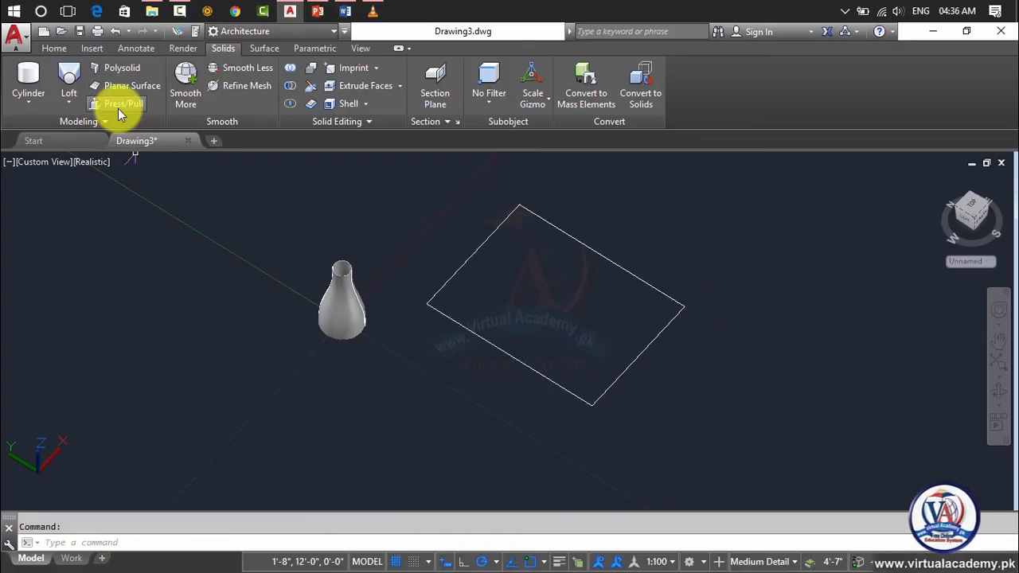
{"action": "left_click", "coordinate": [69, 101]}
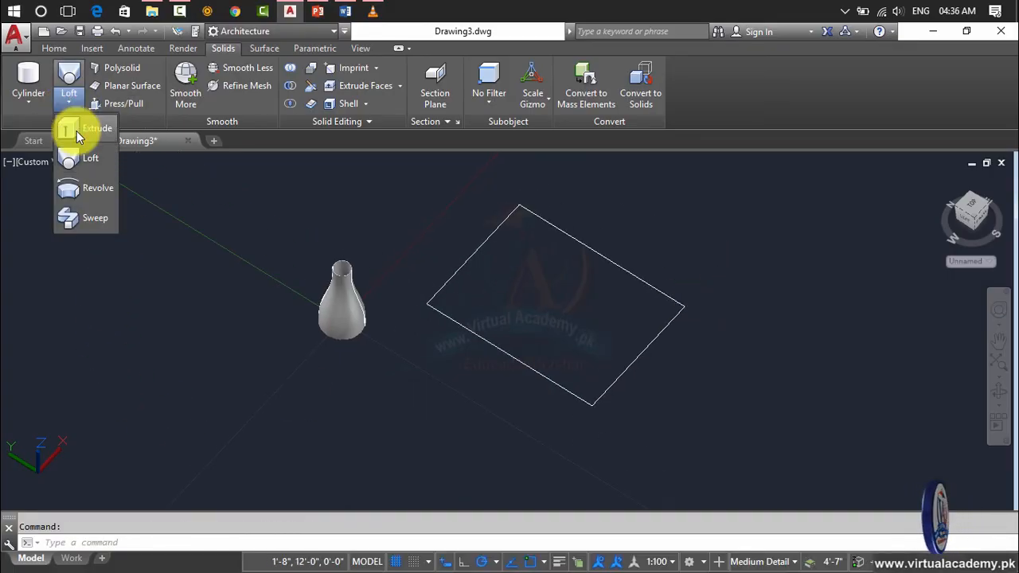
{"action": "left_click", "coordinate": [77, 131]}
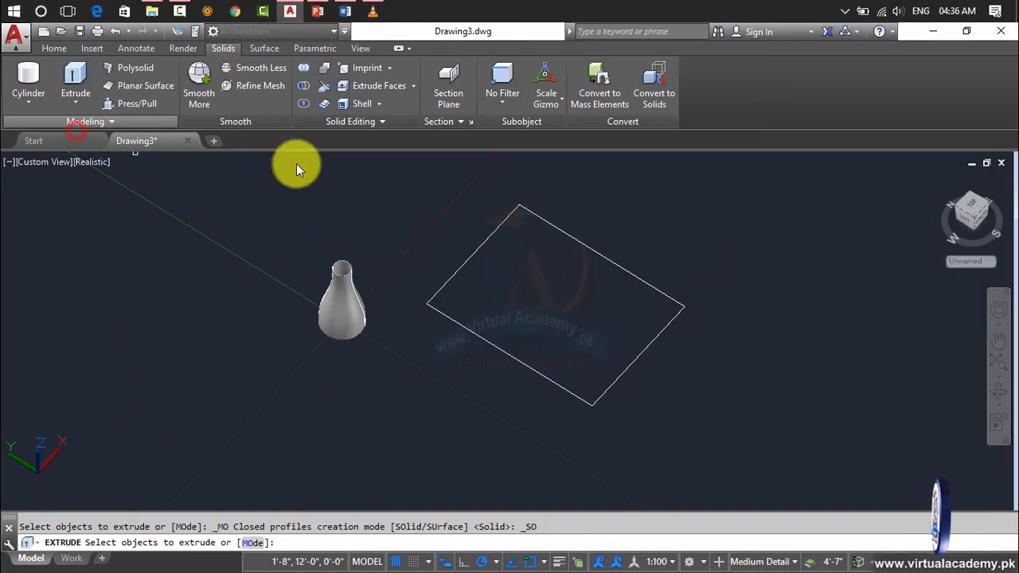
{"action": "left_click", "coordinate": [493, 348]}
{"action": "key", "text": "Return"}
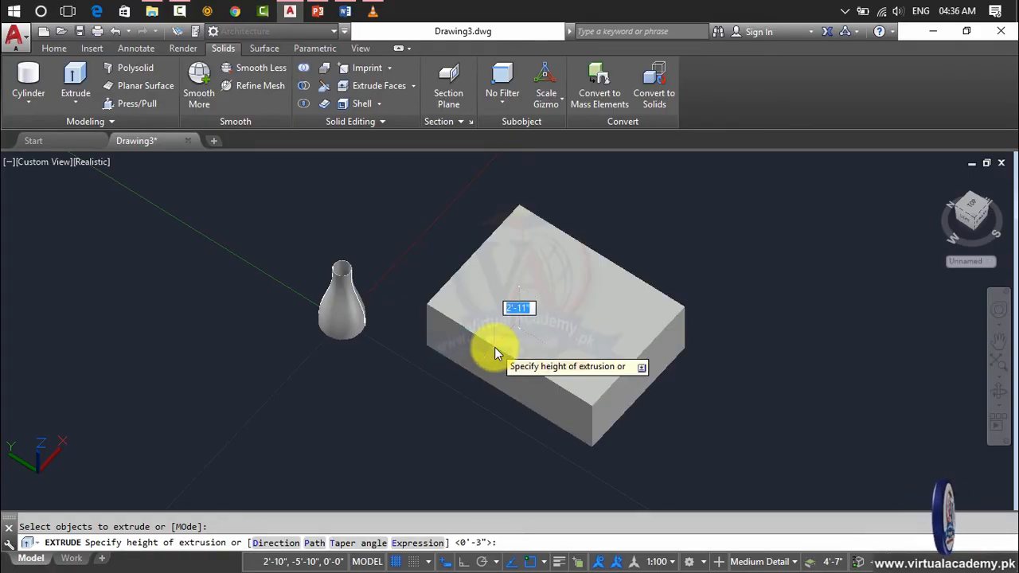
{"action": "left_click", "coordinate": [339, 544]}
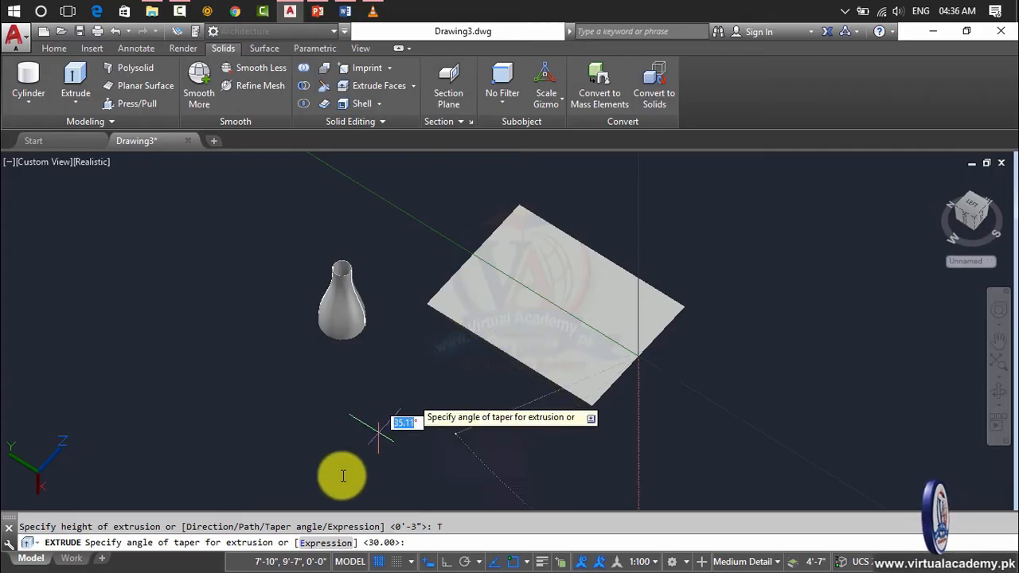
{"action": "left_click", "coordinate": [310, 545]}
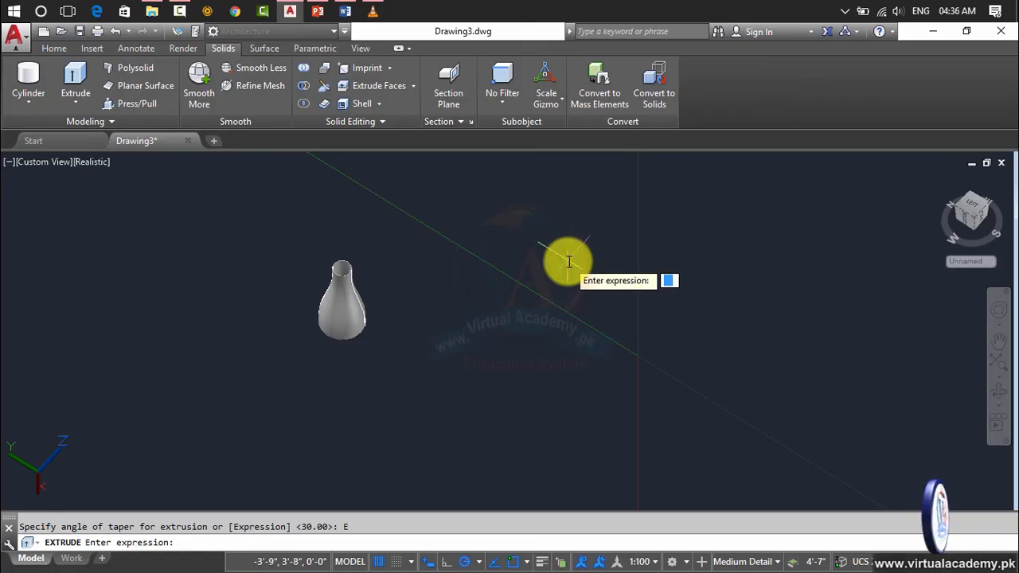
{"action": "type", "text": "30"}
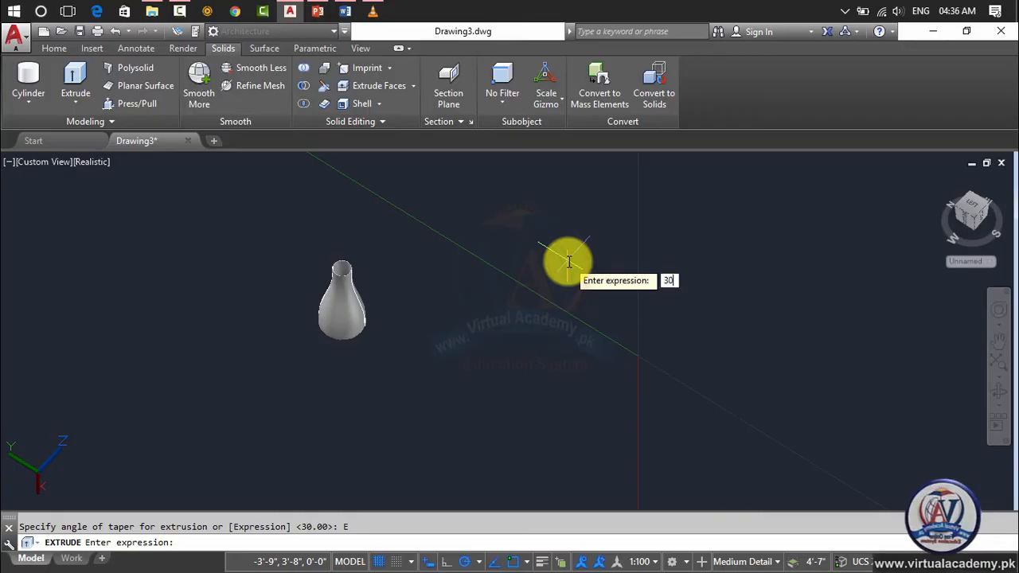
{"action": "key", "text": "Return"}
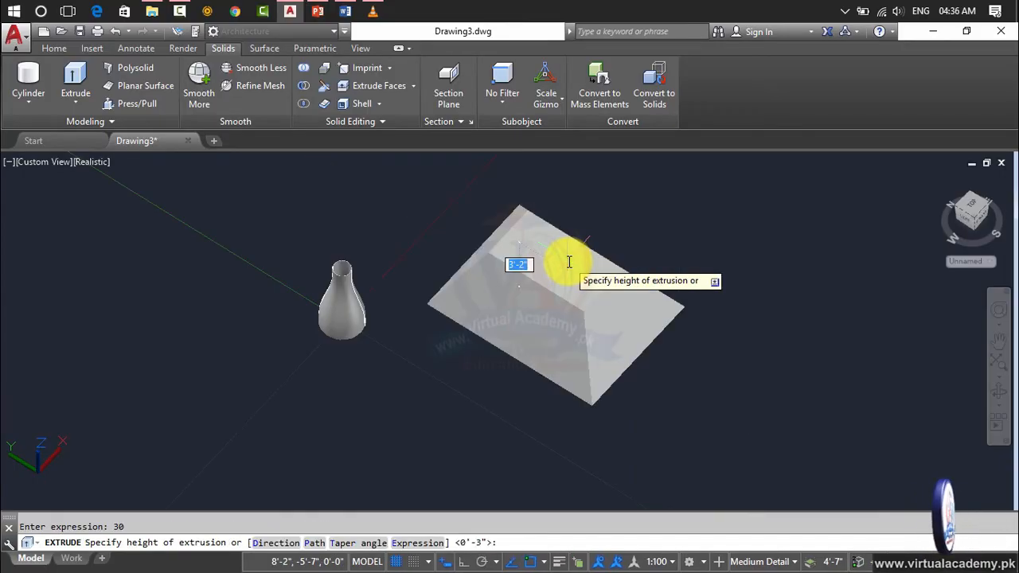
{"action": "scroll", "coordinate": [569, 262], "scroll_direction": "up", "scroll_amount": 4}
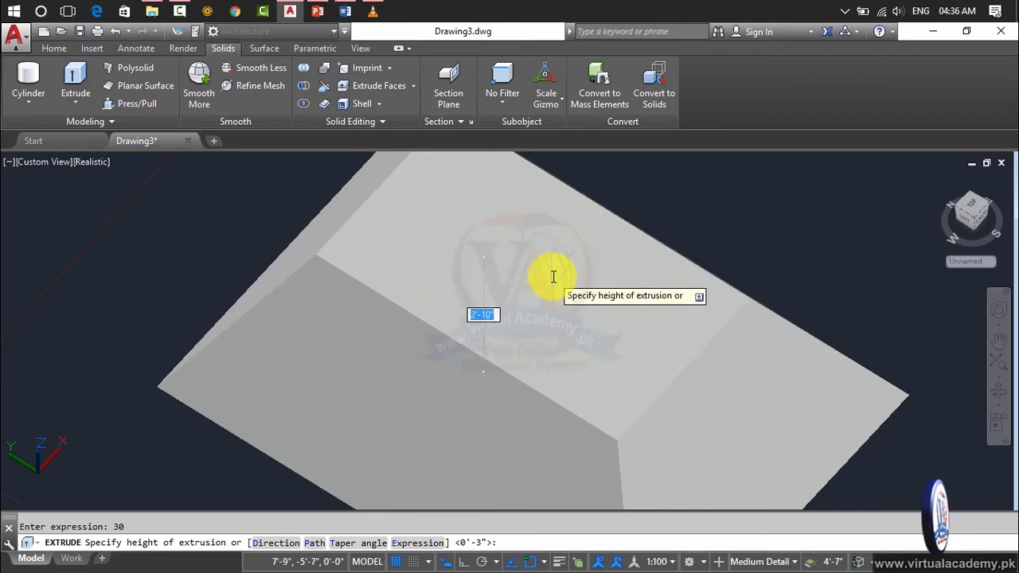
{"action": "left_click", "coordinate": [552, 277]}
- Start Shell on the tapered solid and remove its two opposite sloping end faces and the base from the selection
{"action": "middle_click_drag", "start_coordinate": [728, 405], "coordinate": [588, 466], "text": "shift"}
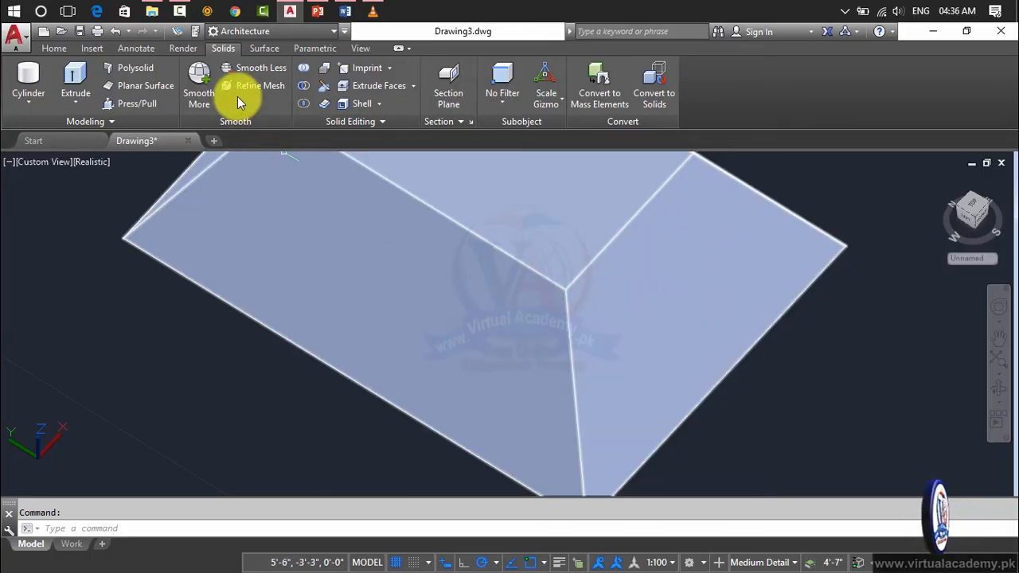
{"action": "left_click", "coordinate": [365, 104]}
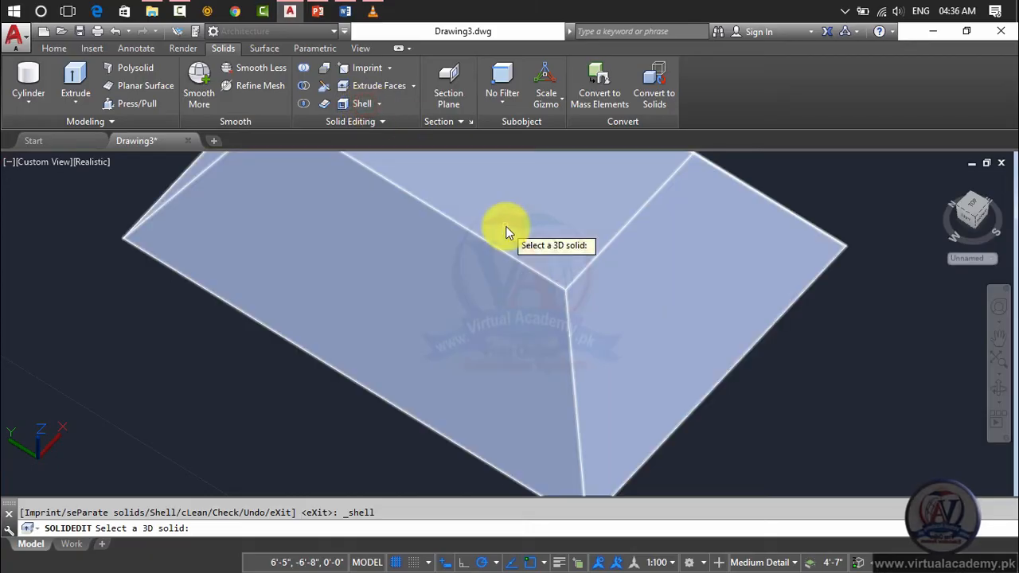
{"action": "left_click", "coordinate": [506, 228]}
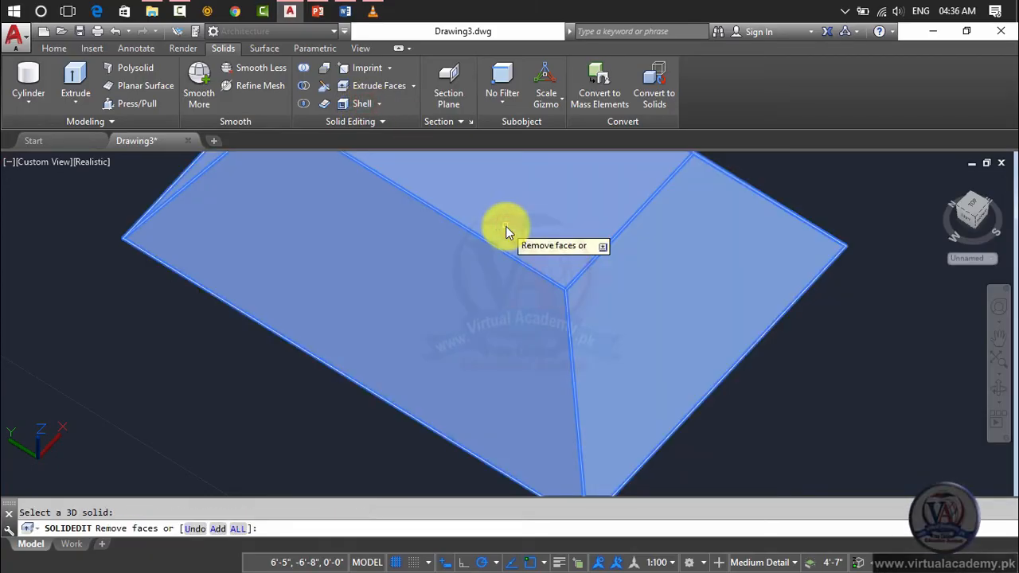
{"action": "type", "text": "a"}
{"action": "key", "text": "Return"}
{"action": "type", "text": "r"}
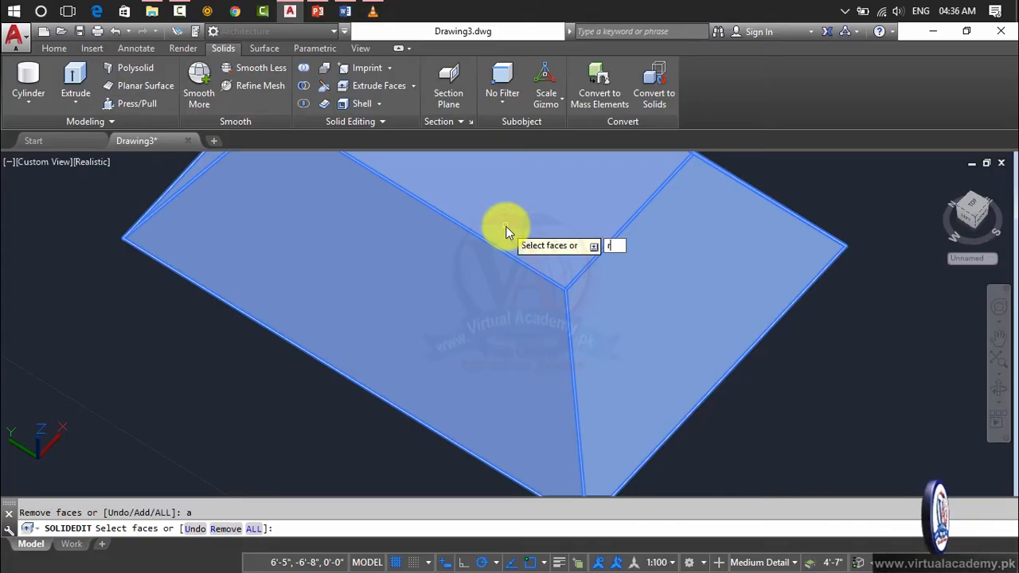
{"action": "key", "text": "Return"}
{"action": "left_click", "coordinate": [619, 309]}
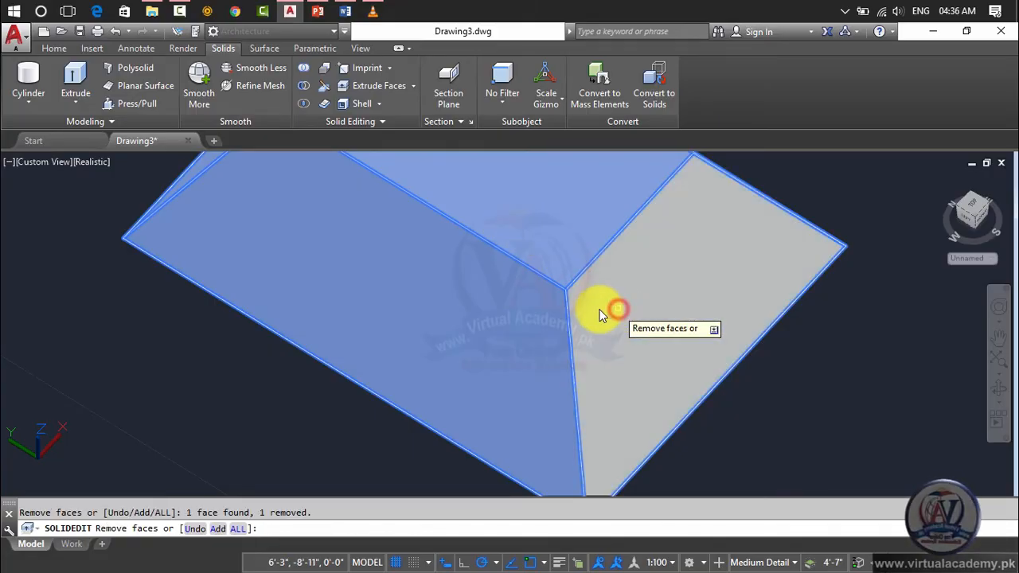
{"action": "scroll", "coordinate": [547, 319], "scroll_direction": "down", "scroll_amount": 5}
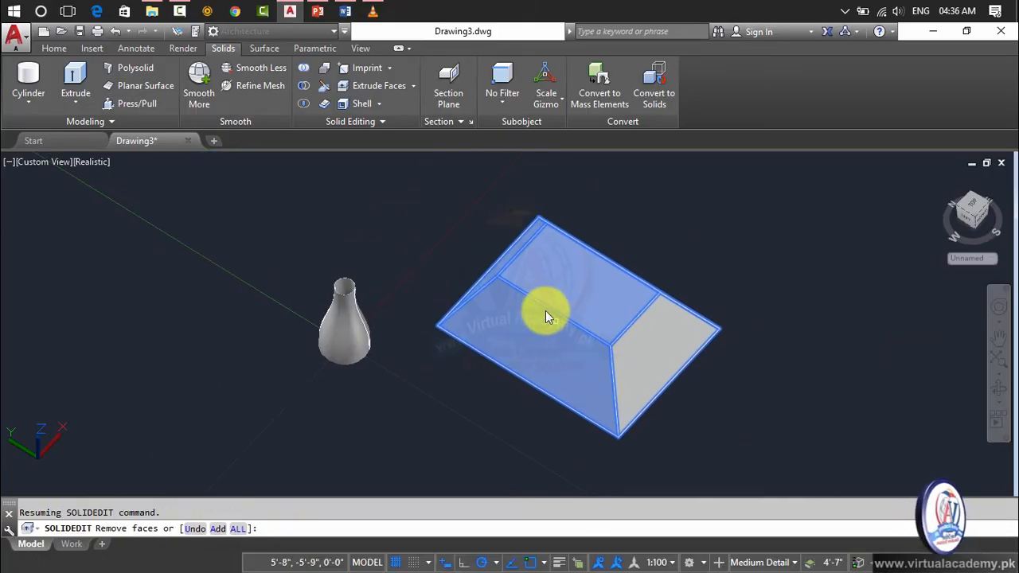
{"action": "left_click", "coordinate": [504, 262]}
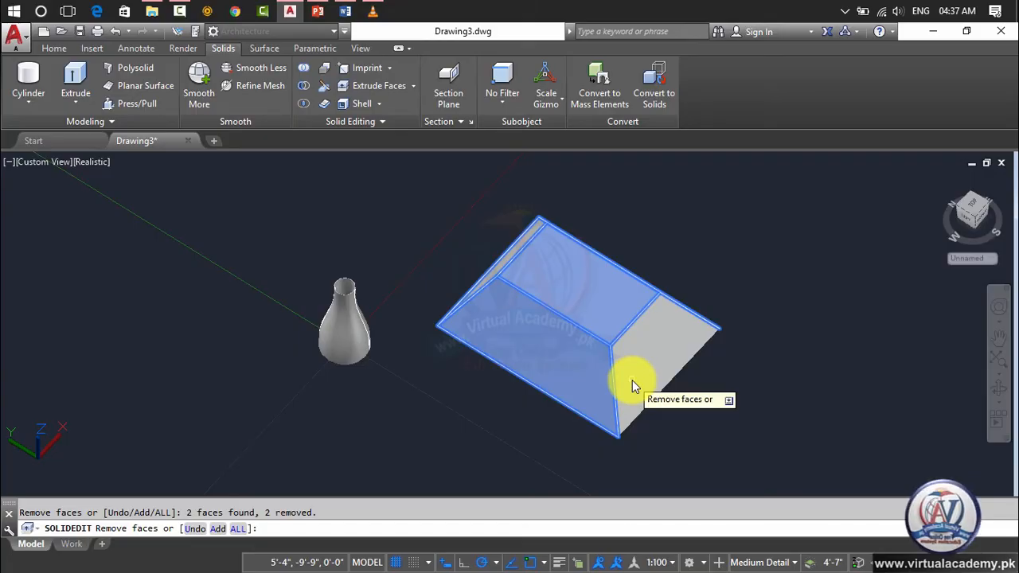
- Shell the tapered solid with an offset distance of 0.5", exit solid editing and inspect the open-ended result
{"action": "key", "text": "Return"}
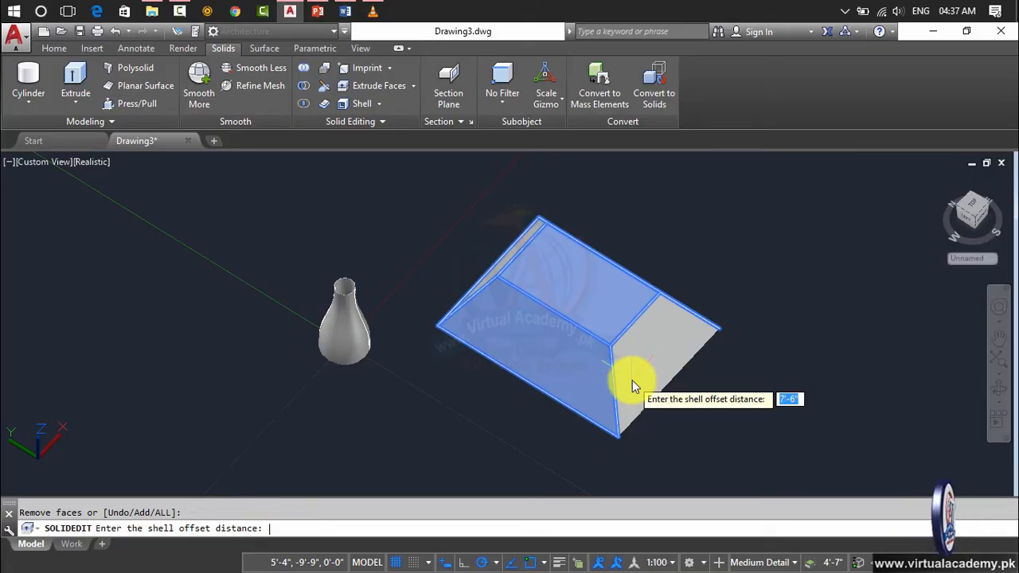
{"action": "type", "text": "0.5\""}
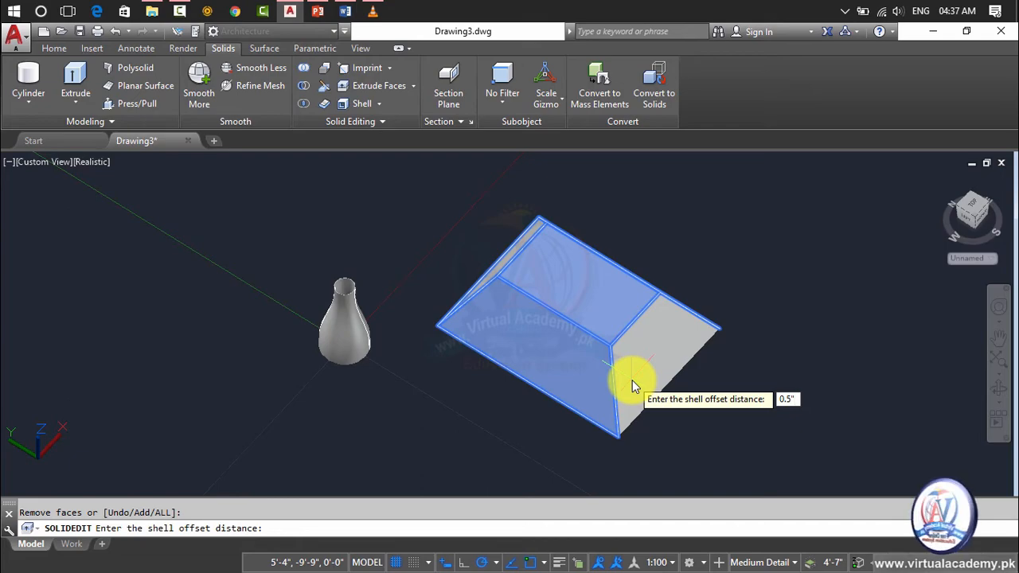
{"action": "key", "text": "Return"}
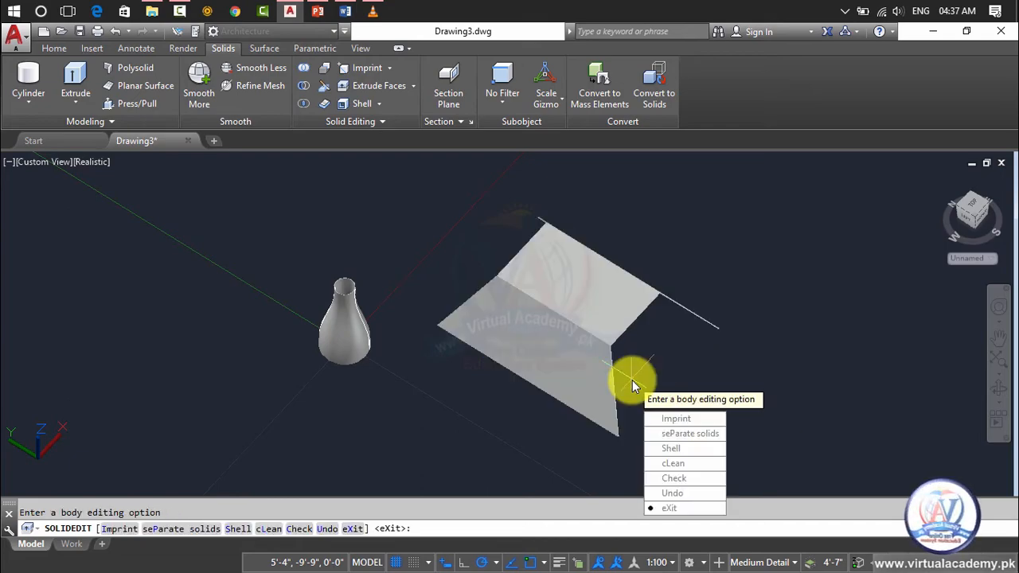
{"action": "key", "text": "Return"}
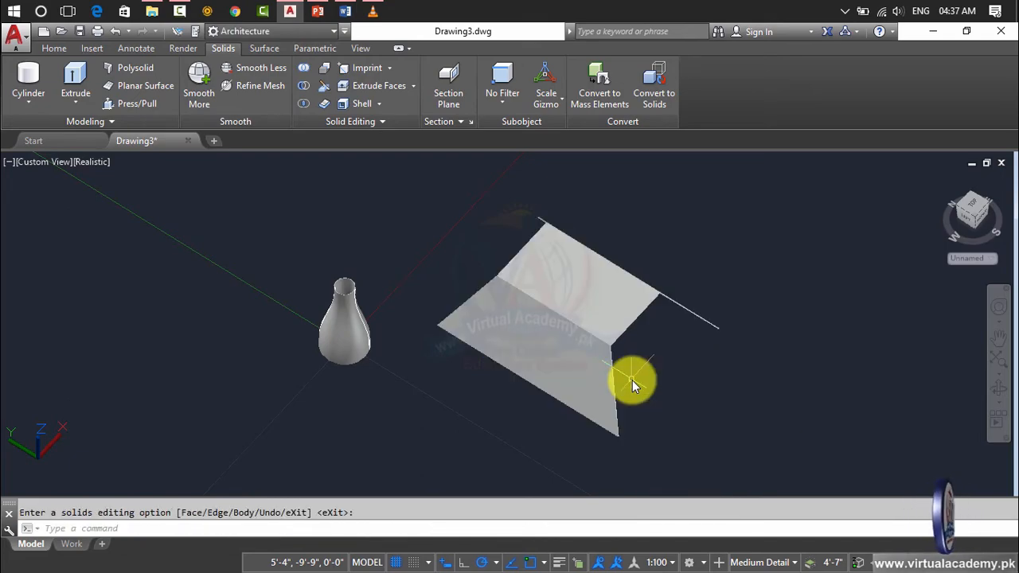
{"action": "middle_click_drag", "start_coordinate": [633, 388], "coordinate": [587, 308], "text": "shift"}
{"action": "key", "text": "Return"}
{"action": "scroll", "coordinate": [635, 330], "scroll_direction": "up", "scroll_amount": 3}
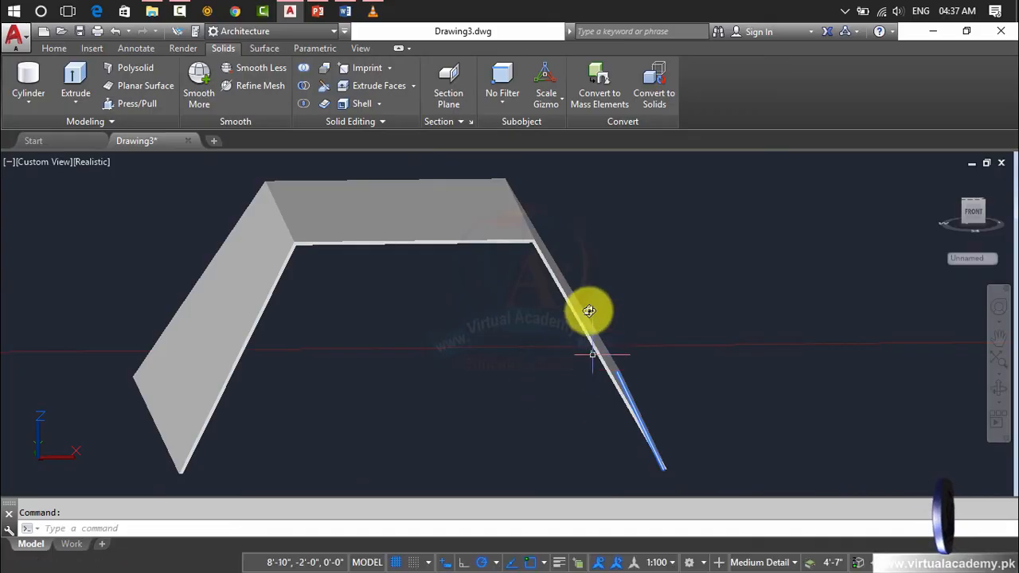
{"action": "scroll", "coordinate": [263, 384], "scroll_direction": "down", "scroll_amount": 3}
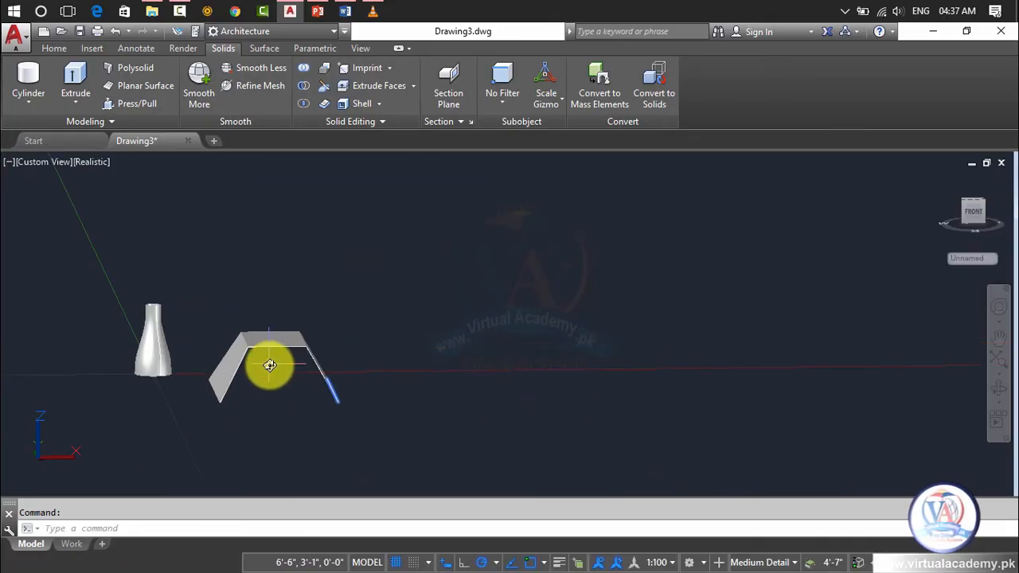
{"action": "left_click", "coordinate": [380, 104]}
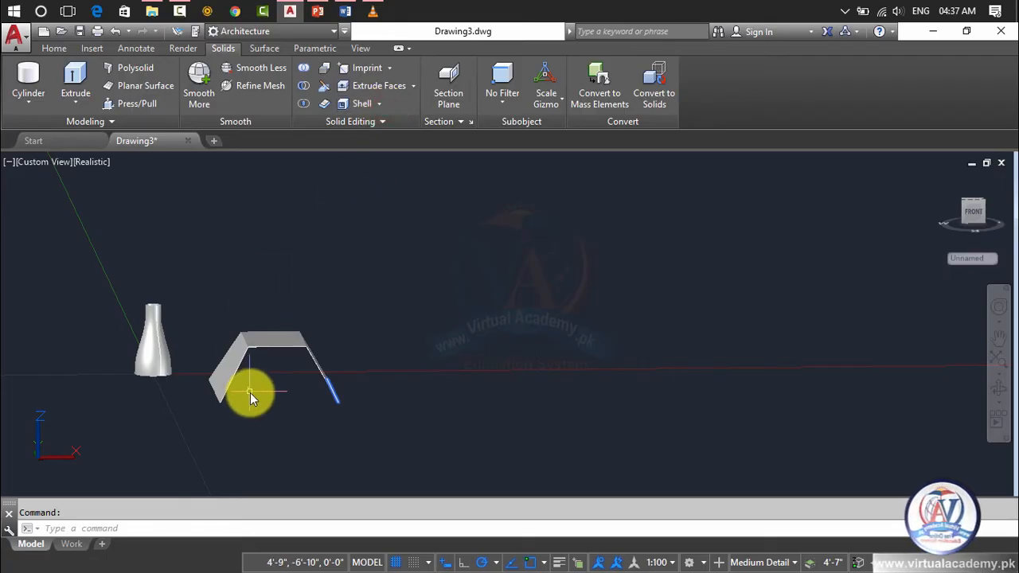
{"action": "left_click", "coordinate": [332, 378]}
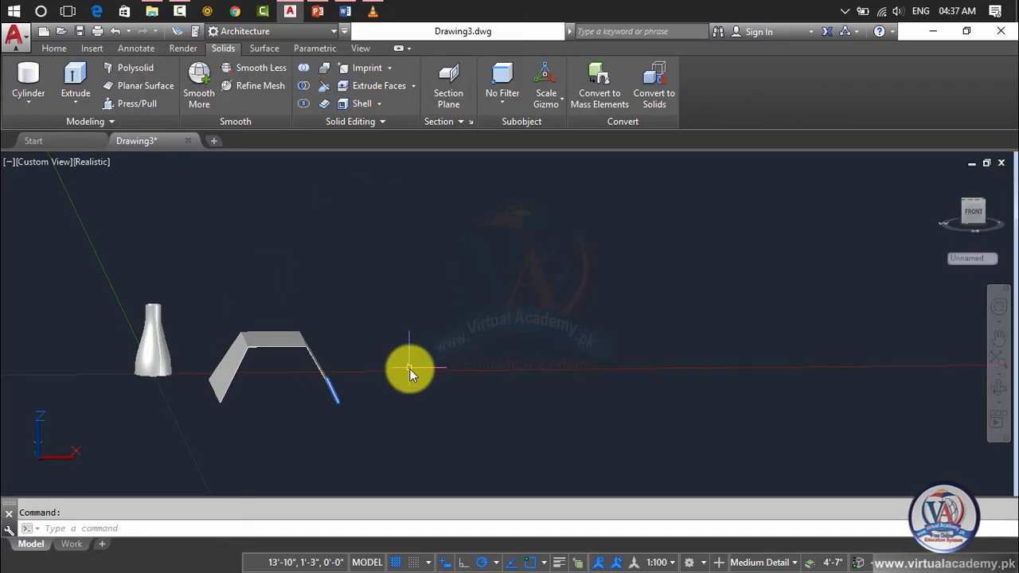
{"action": "scroll", "coordinate": [404, 371], "scroll_direction": "down", "scroll_amount": 4}
{"action": "middle_click_drag", "start_coordinate": [405, 371], "coordinate": [407, 350]}
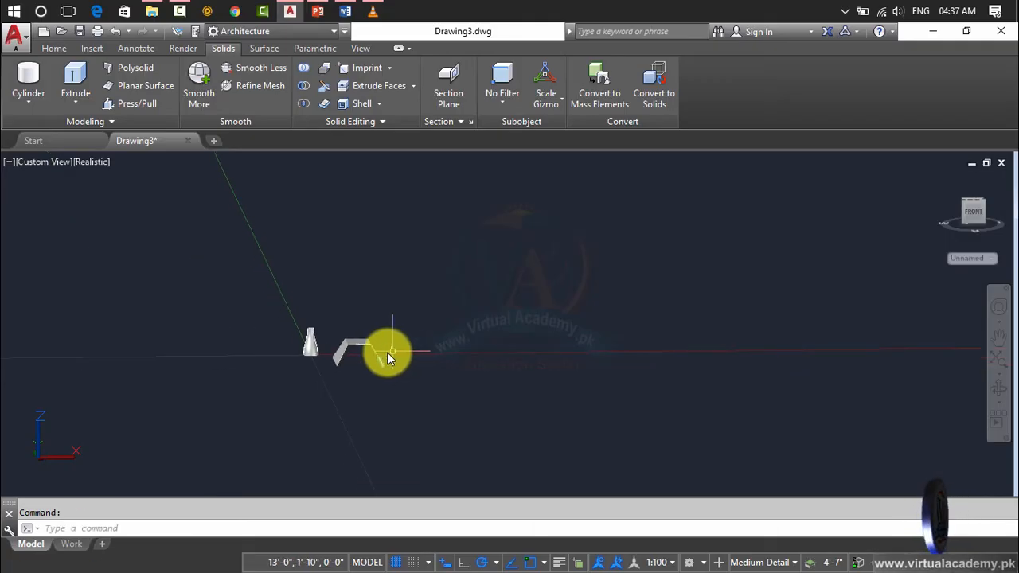
{"action": "scroll", "coordinate": [384, 352], "scroll_direction": "up", "scroll_amount": 6}
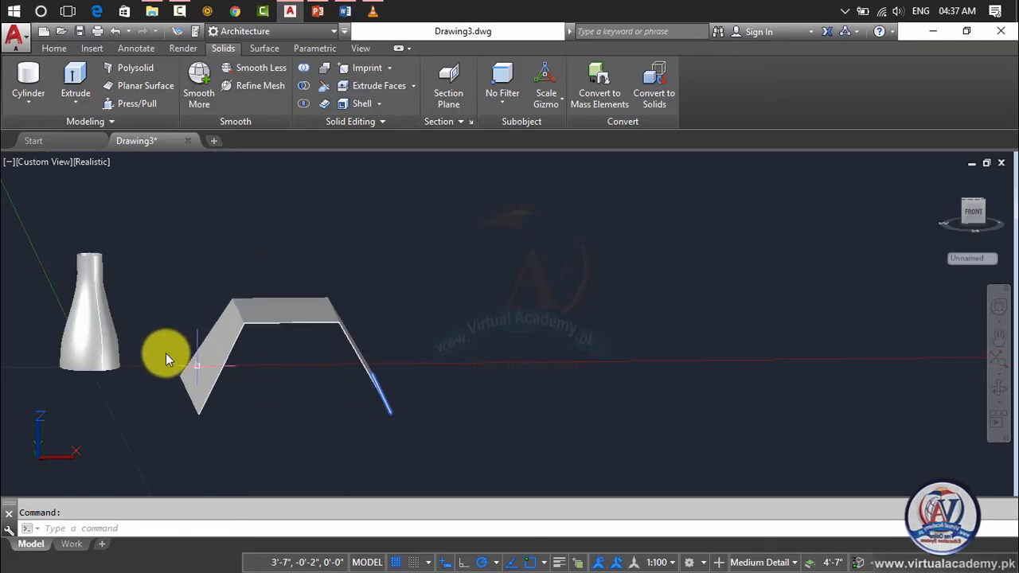
- Draw a circle with a 1' radius on the ground plane in the empty area beside the shelled tapered solid
{"action": "middle_click_drag", "start_coordinate": [352, 334], "coordinate": [251, 358]}
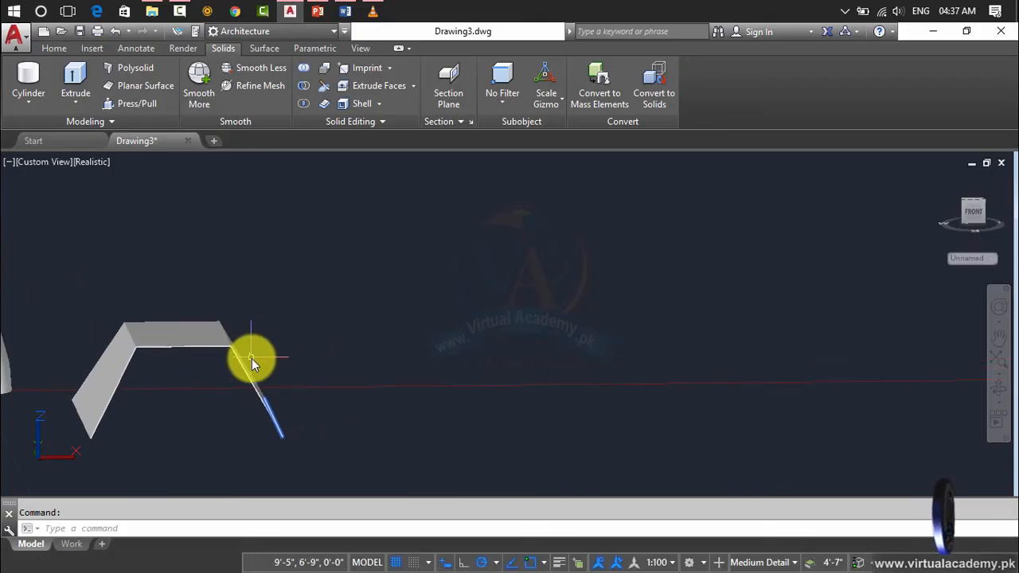
{"action": "type", "text": "c"}
{"action": "key", "text": "Return"}
{"action": "left_click", "coordinate": [406, 374]}
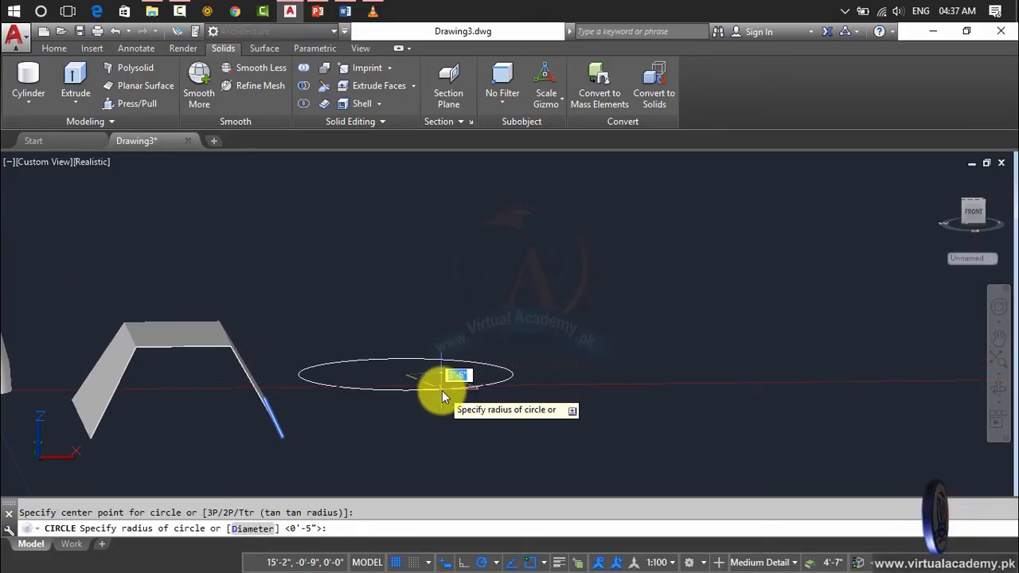
{"action": "type", "text": "1"}
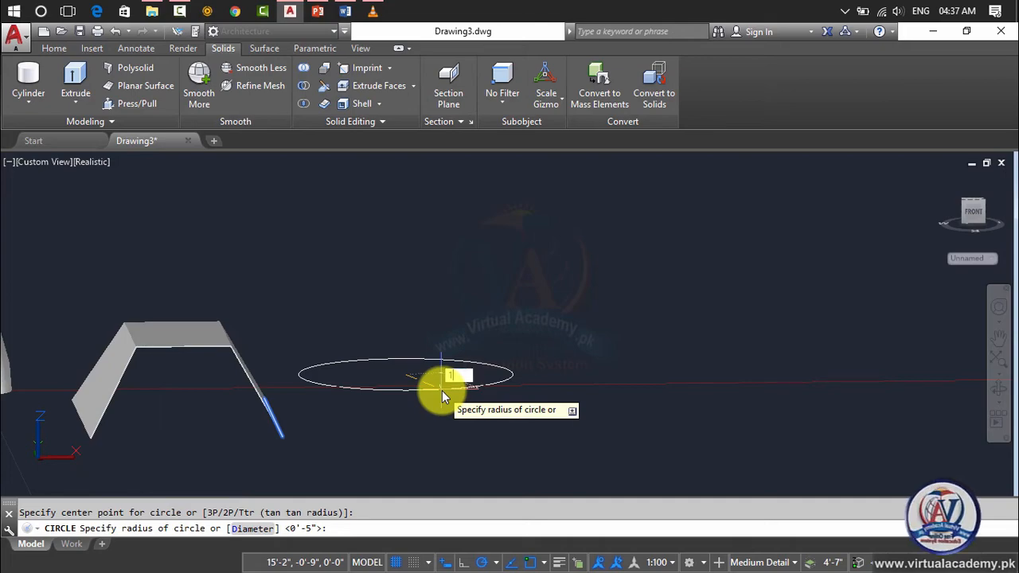
{"action": "type", "text": "'"}
{"action": "key", "text": "Return"}
- Draw a concentric circle with a 10" radius inside the 1' circle
{"action": "scroll", "coordinate": [410, 374], "scroll_direction": "up", "scroll_amount": 3}
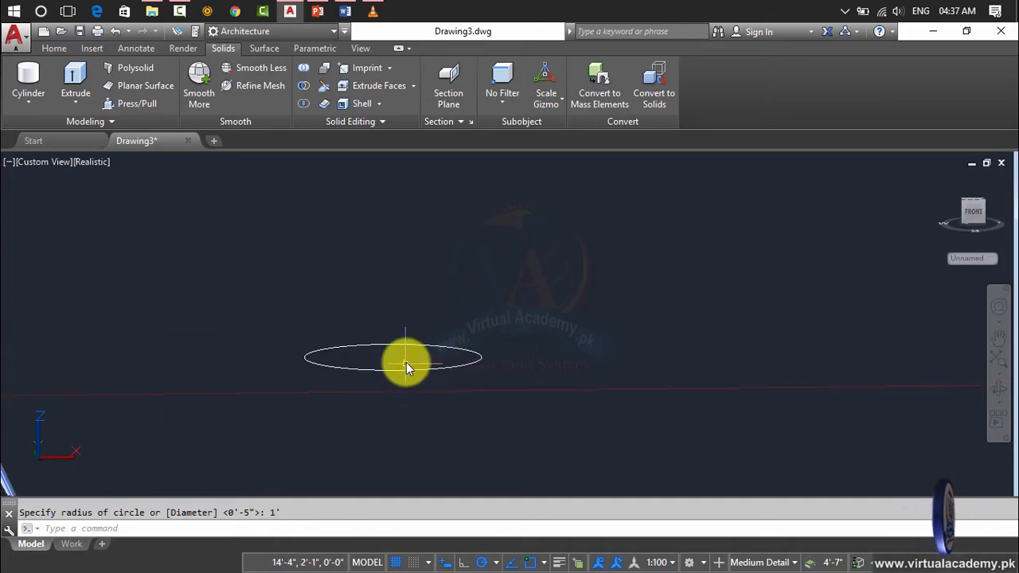
{"action": "scroll", "coordinate": [405, 362], "scroll_direction": "up", "scroll_amount": 4}
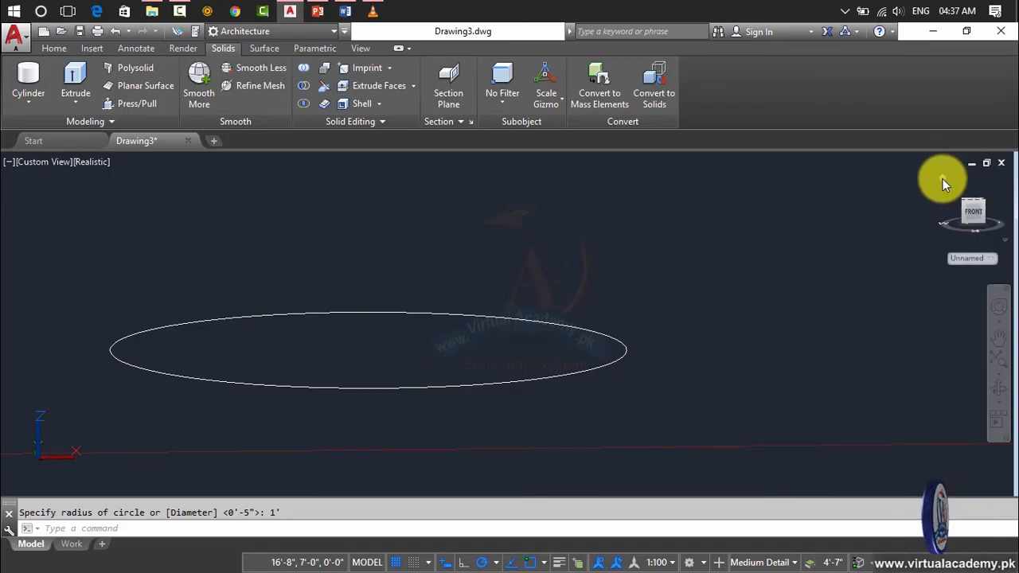
{"action": "left_click", "coordinate": [942, 180]}
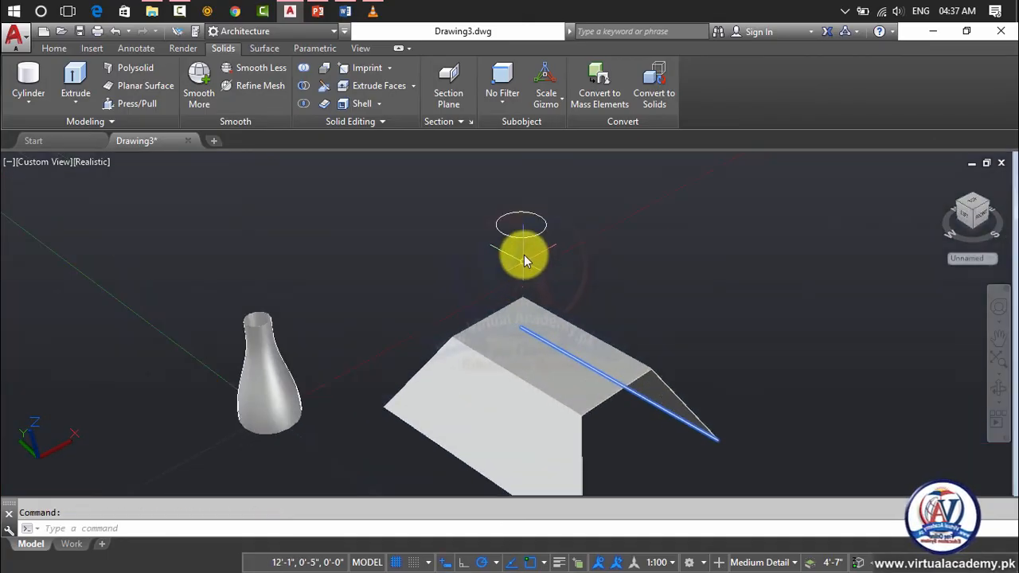
{"action": "scroll", "coordinate": [524, 255], "scroll_direction": "up", "scroll_amount": 2}
{"action": "middle_click_drag", "start_coordinate": [519, 263], "coordinate": [491, 401]}
{"action": "scroll", "coordinate": [480, 305], "scroll_direction": "up", "scroll_amount": 2}
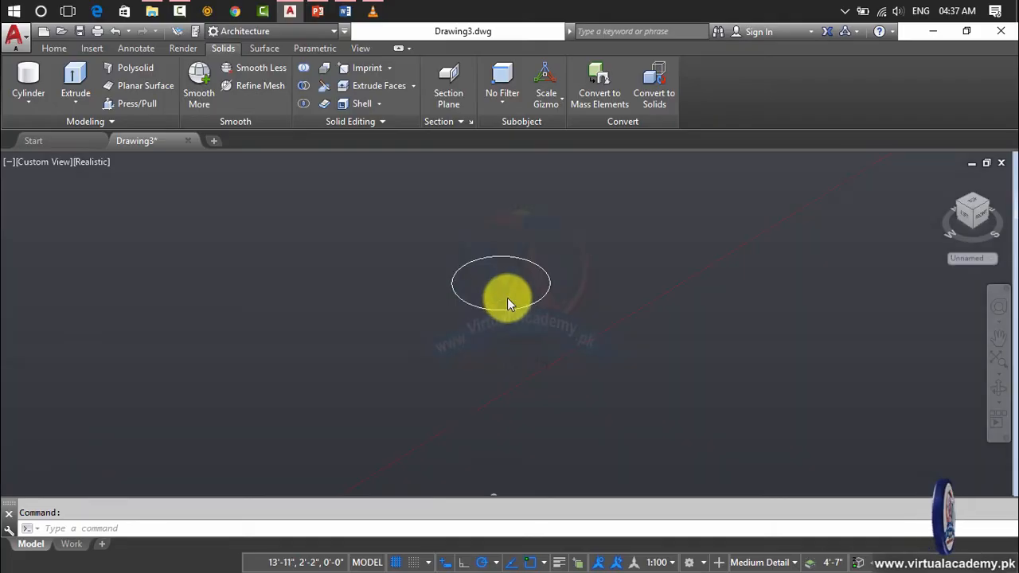
{"action": "scroll", "coordinate": [507, 301], "scroll_direction": "up", "scroll_amount": 2}
{"action": "type", "text": "c"}
{"action": "key", "text": "Return"}
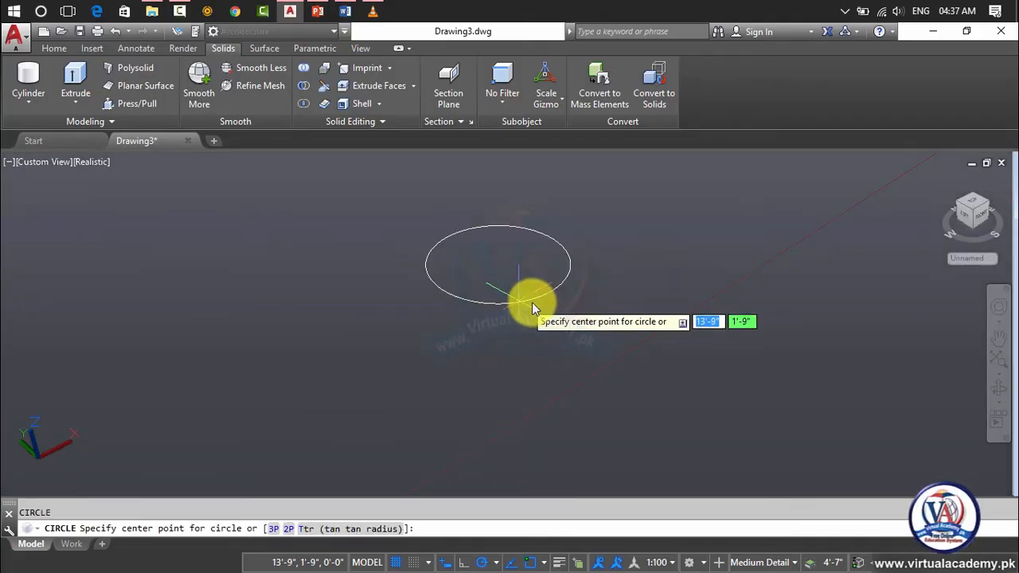
{"action": "left_click", "coordinate": [502, 267]}
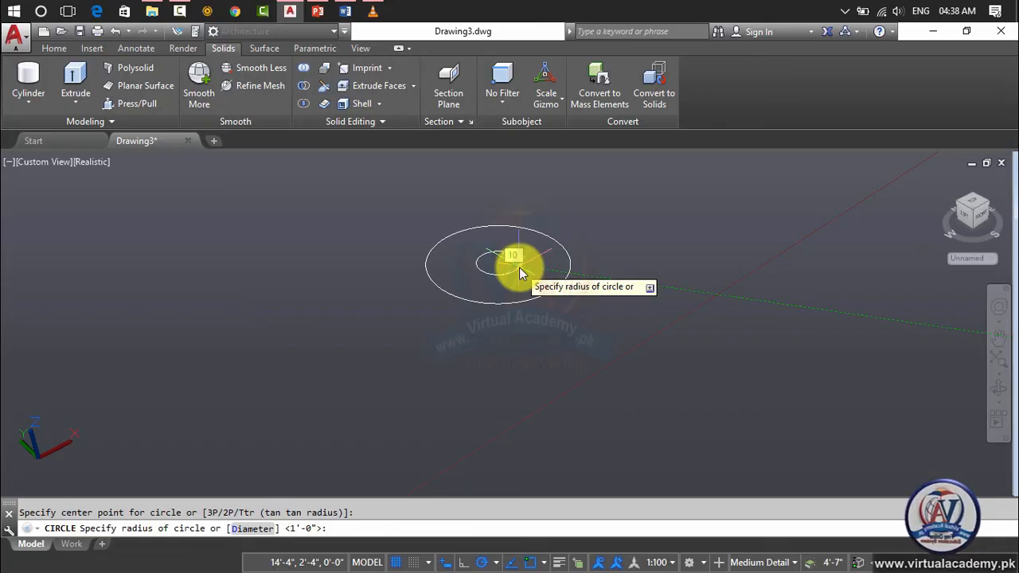
{"action": "key", "text": "Return"}
- Draw a second 1' radius circle from the same centre, directly over the outer circle
{"action": "scroll", "coordinate": [519, 267], "scroll_direction": "up", "scroll_amount": 1}
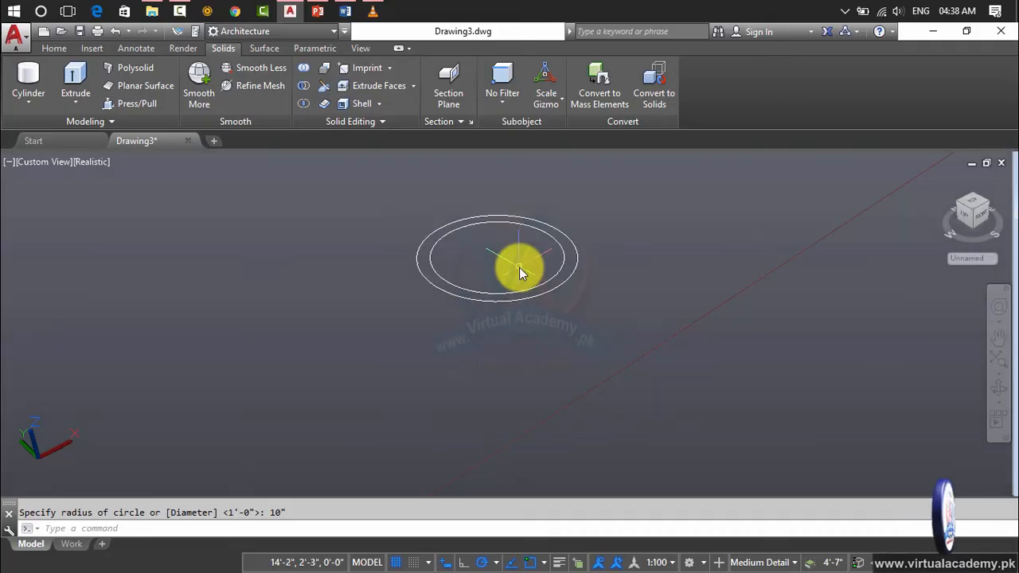
{"action": "middle_click_drag", "start_coordinate": [519, 266], "coordinate": [526, 308]}
{"action": "scroll", "coordinate": [526, 308], "scroll_direction": "up", "scroll_amount": 3}
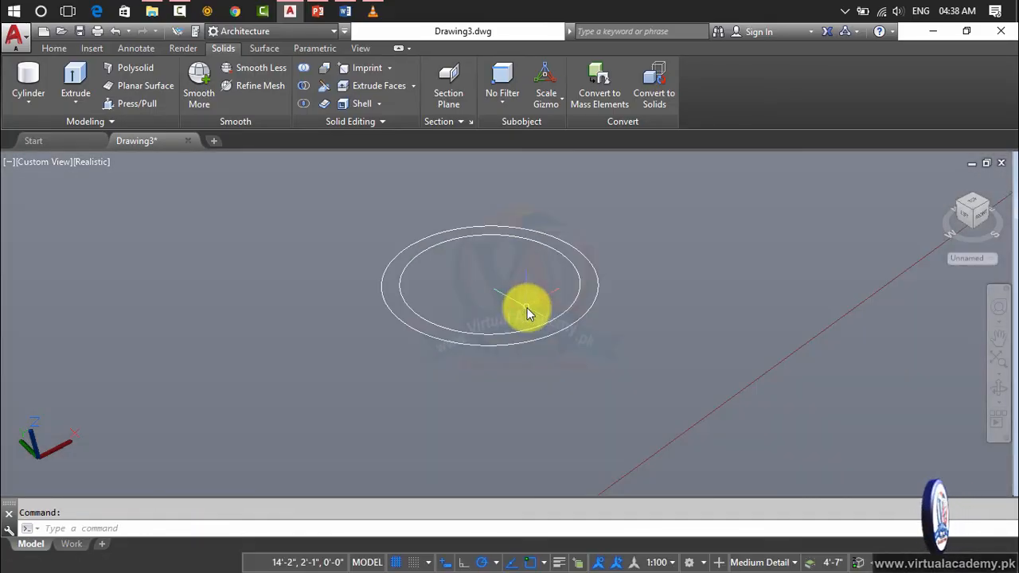
{"action": "key", "text": "Return"}
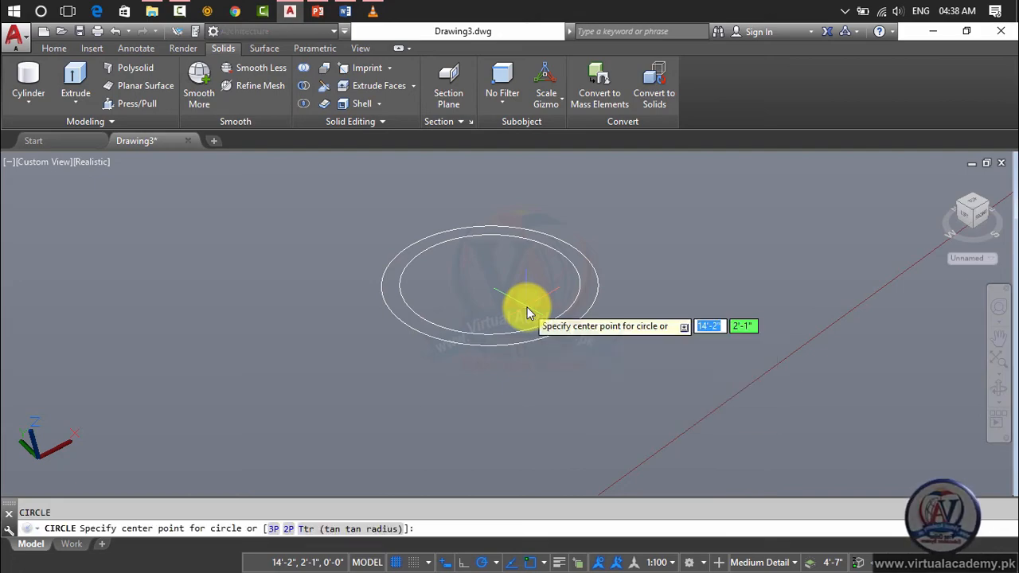
{"action": "left_click", "coordinate": [489, 283]}
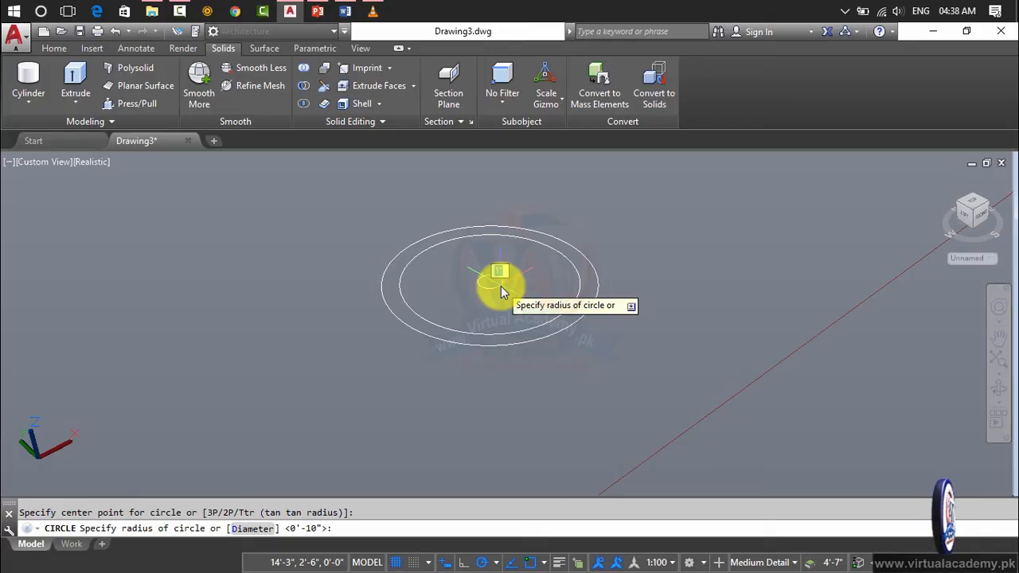
{"action": "type", "text": "1'"}
{"action": "key", "text": "Return"}
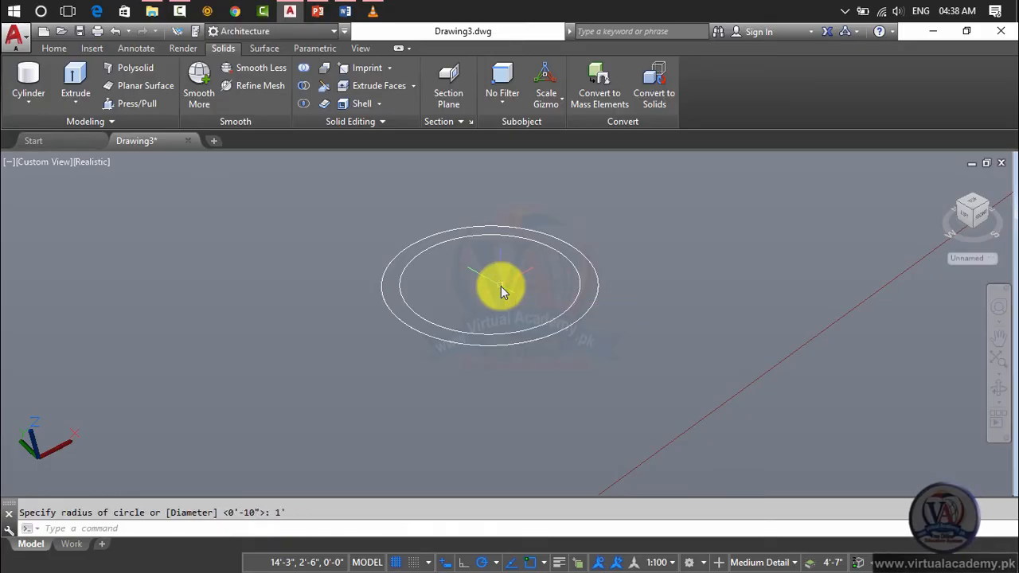
- Draw a second 10" radius circle from the same centre, directly over the inner circle
{"action": "type", "text": "c"}
{"action": "key", "text": "Return"}
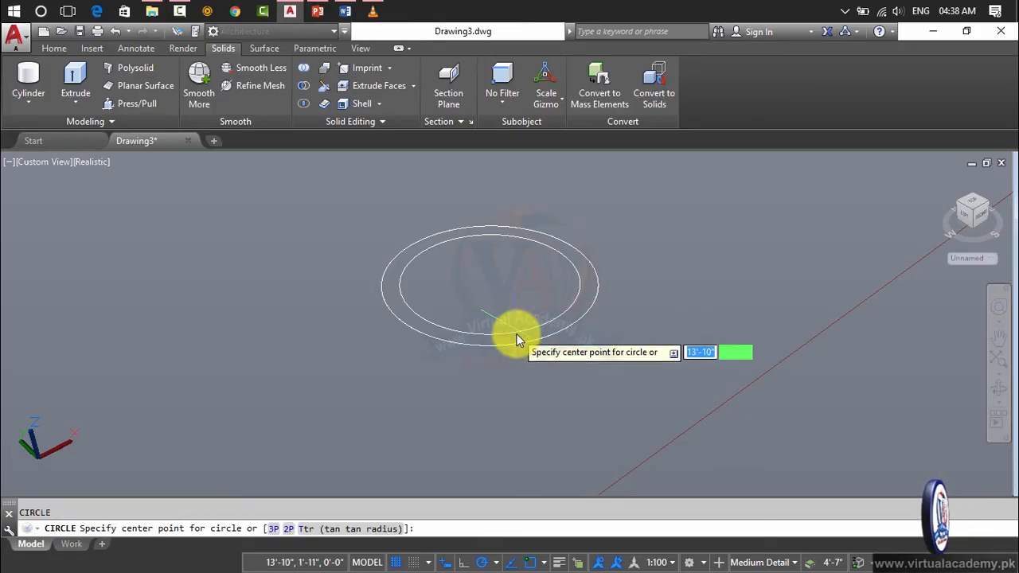
{"action": "left_click", "coordinate": [490, 284]}
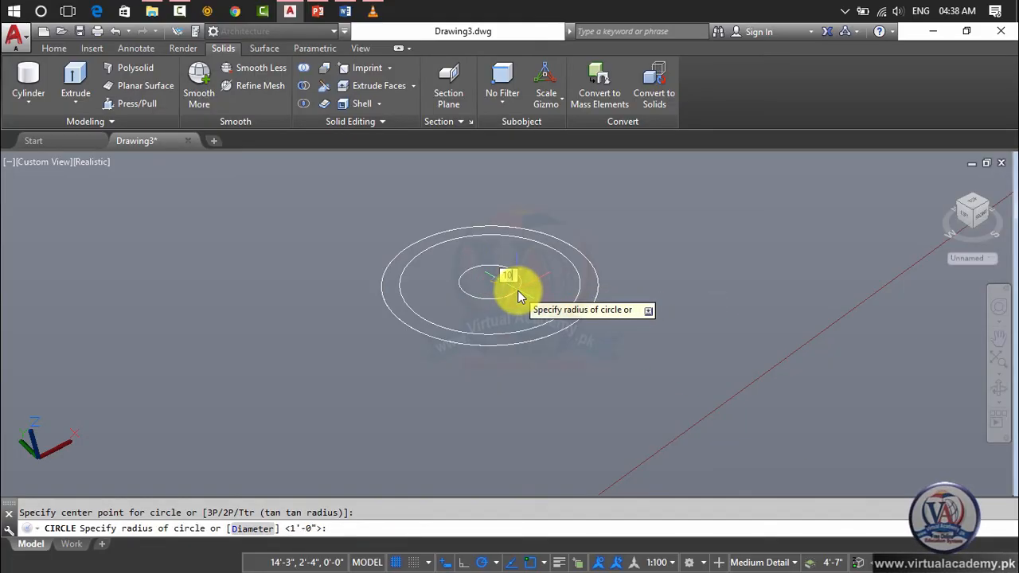
{"action": "key", "text": "Return"}
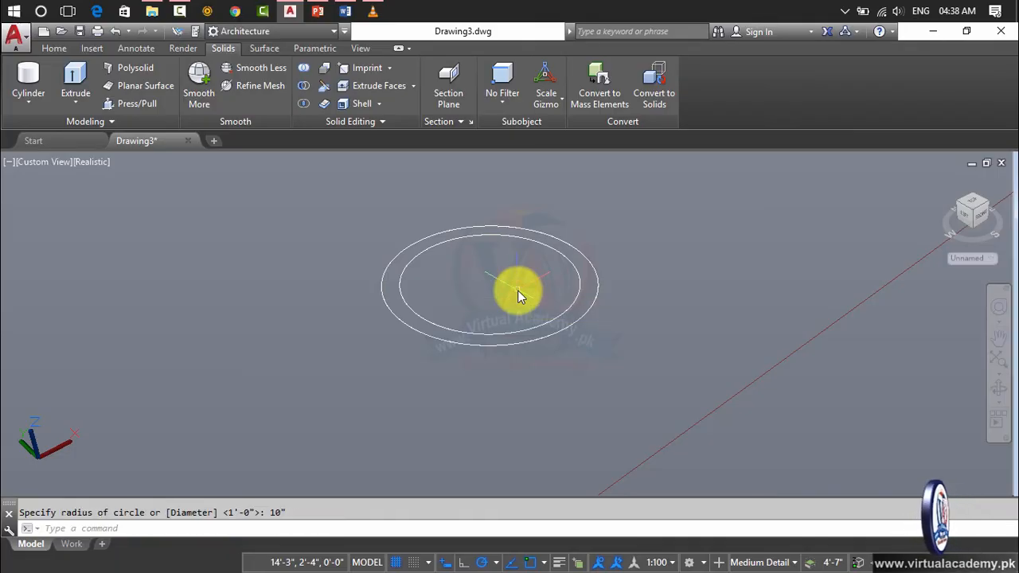
{"action": "key", "text": "Escape"}
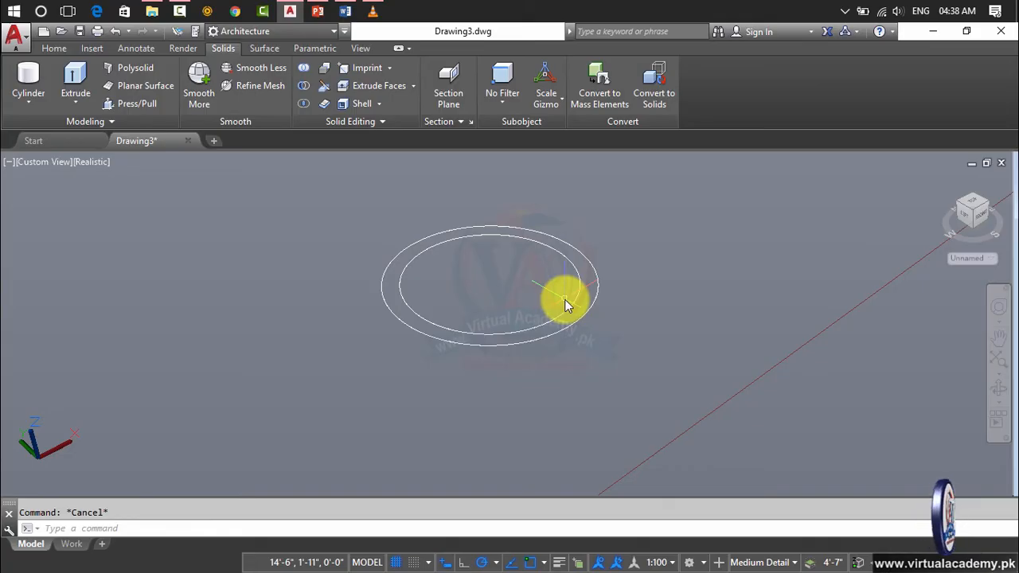
{"action": "mouse_move", "coordinate": [564, 300]}
{"action": "middle_mouse_down"}
{"action": "mouse_move", "coordinate": [560, 329]}
{"action": "mouse_move", "coordinate": [559, 317]}
{"action": "middle_mouse_up"}
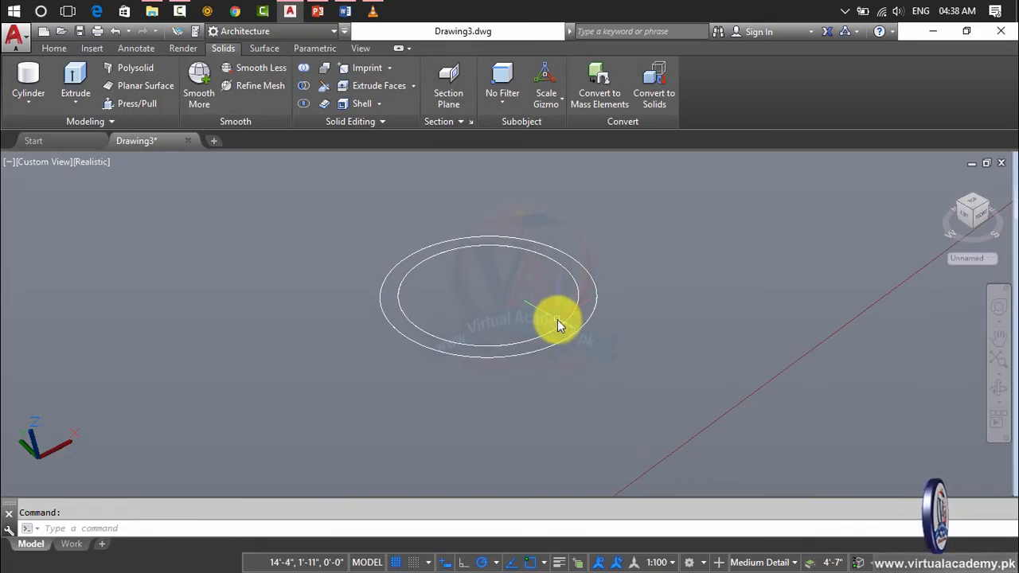
{"action": "type", "text": "m"}
{"action": "key", "text": "Return"}
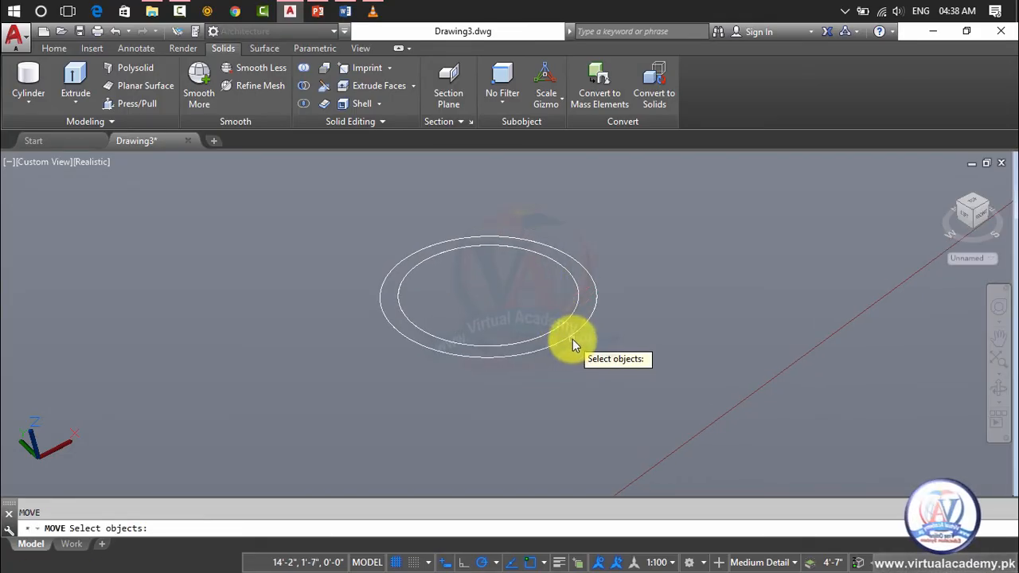
{"action": "key", "text": "Escape"}
- Shift one of the two overlapping outer circles slightly downward along the Z axis with 3DMOVE
{"action": "type", "text": "3d"}
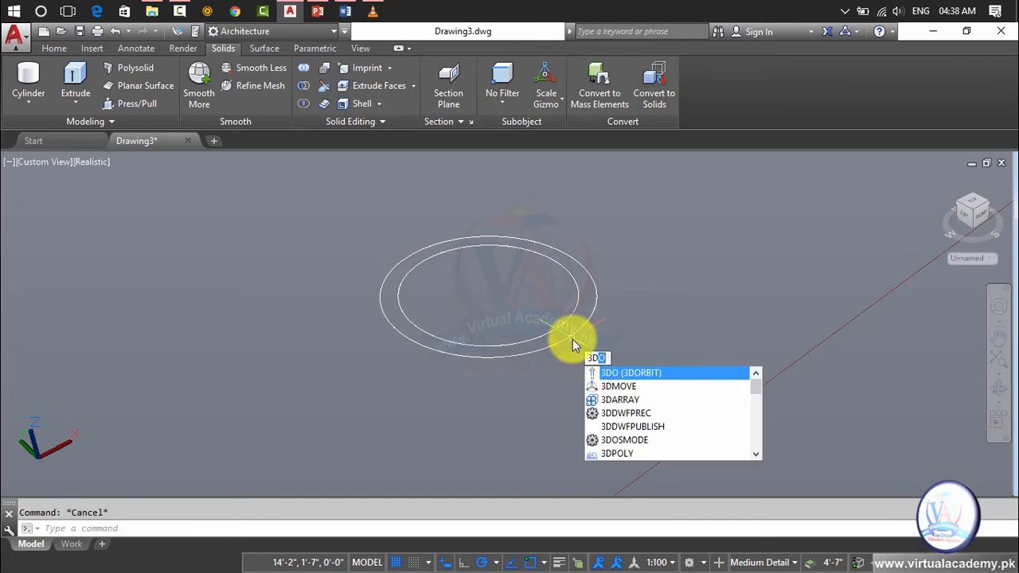
{"action": "left_click", "coordinate": [604, 386]}
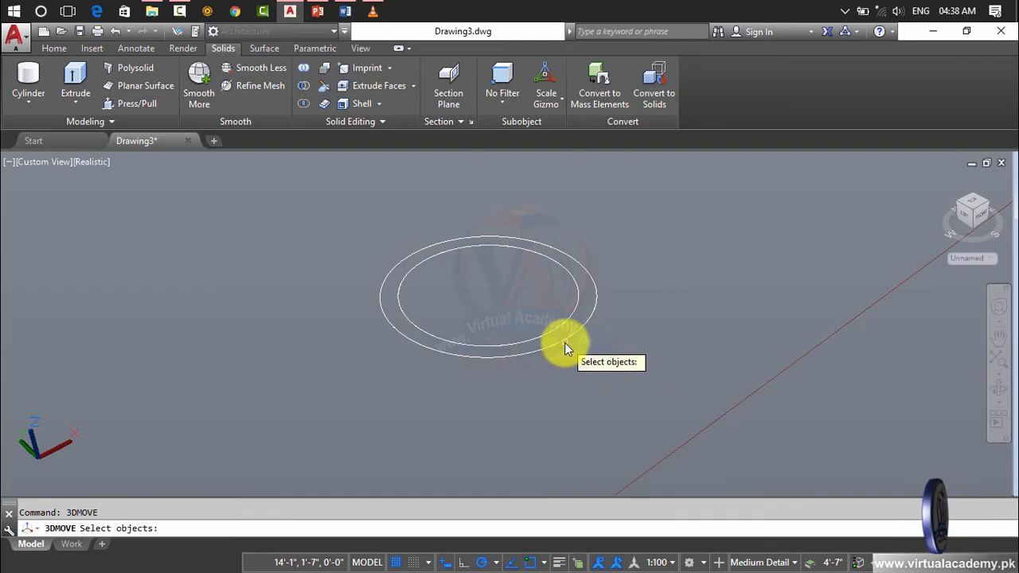
{"action": "left_click", "coordinate": [566, 342]}
{"action": "key", "text": "Return"}
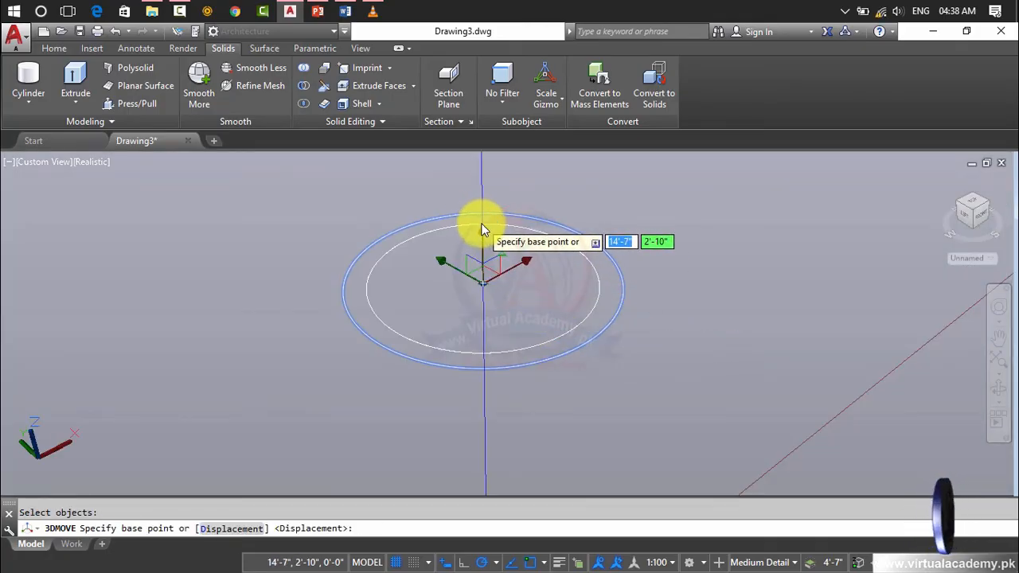
{"action": "left_click", "coordinate": [484, 283]}
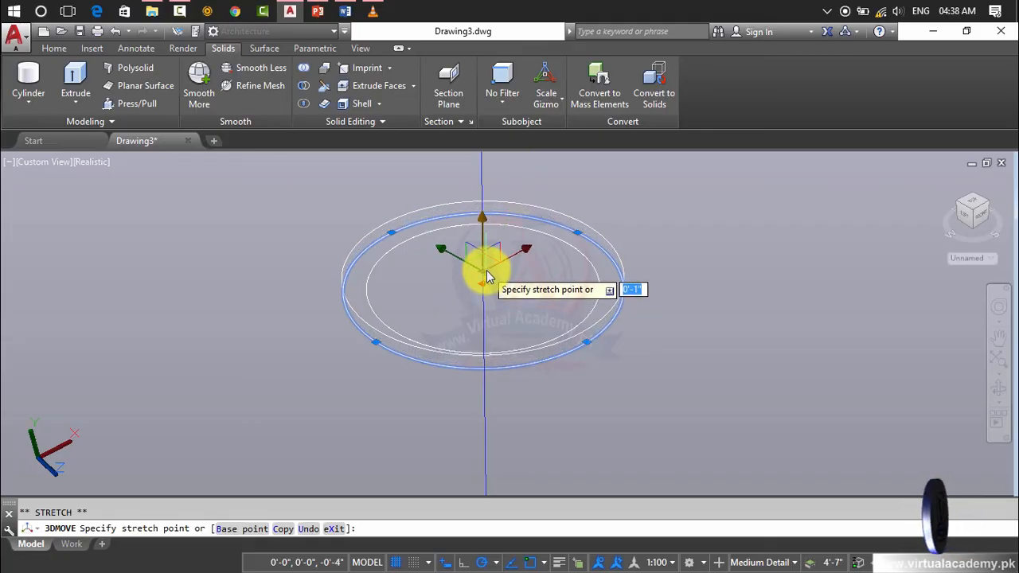
{"action": "scroll", "coordinate": [488, 276], "scroll_direction": "up", "scroll_amount": 3}
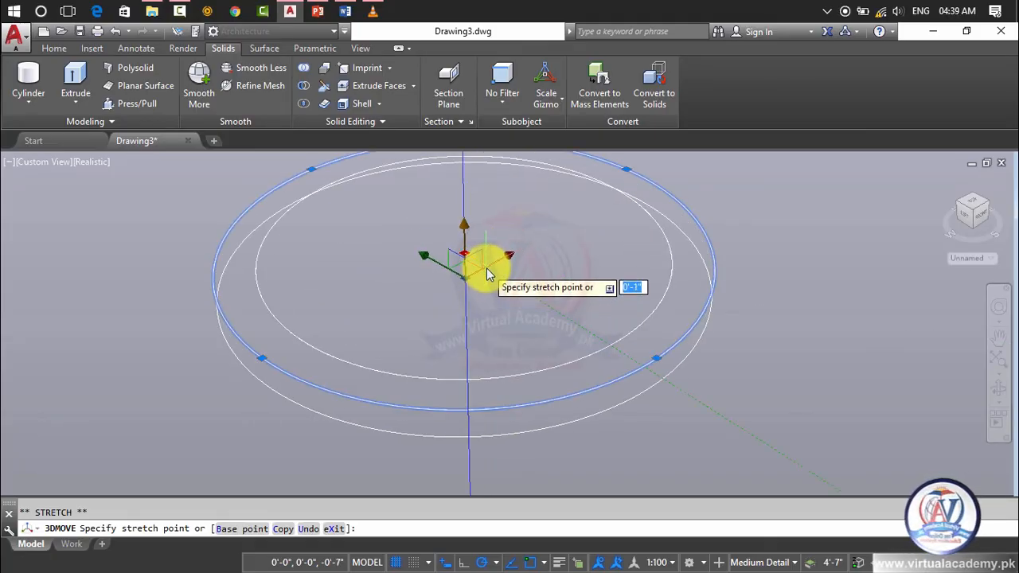
{"action": "left_click", "coordinate": [487, 269]}
{"action": "type", "text": "m"}
{"action": "key", "text": "Return"}
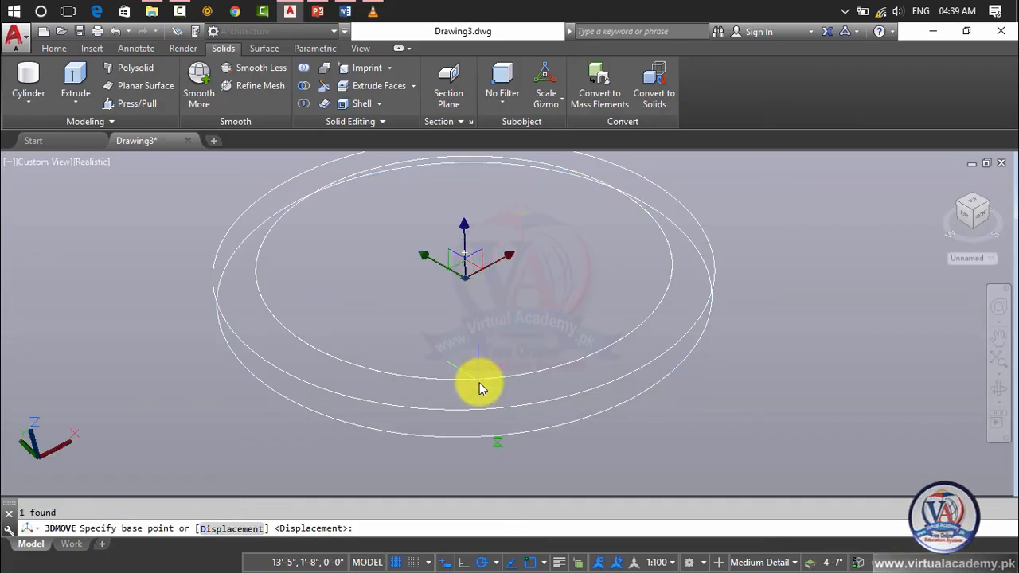
{"action": "key", "text": "Escape"}
- Raise one of the two overlapping 10" radius circles along the Z axis with 3DMOVE, well above the other circles
{"action": "left_click", "coordinate": [479, 379]}
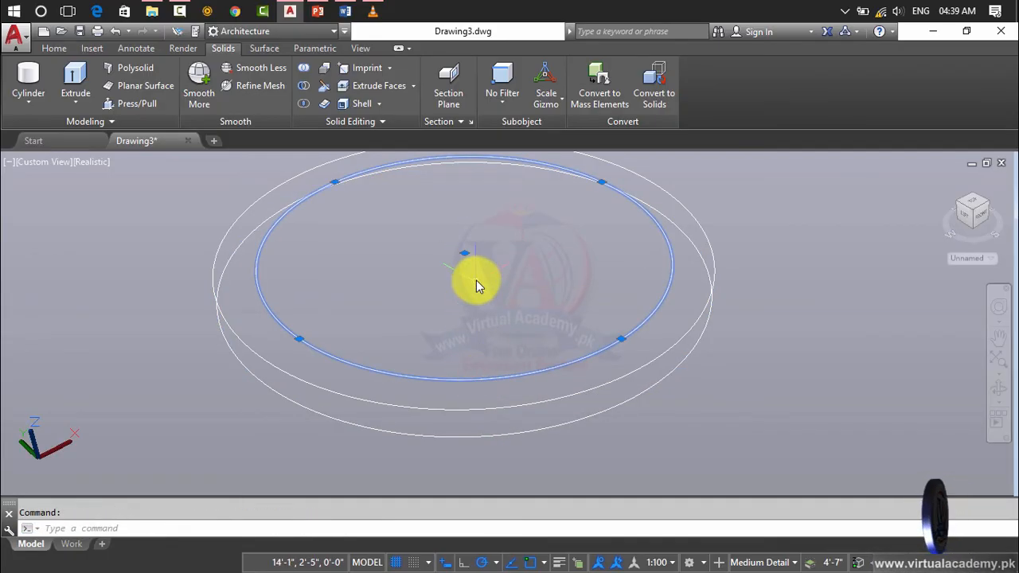
{"action": "type", "text": "m"}
{"action": "key", "text": "Return"}
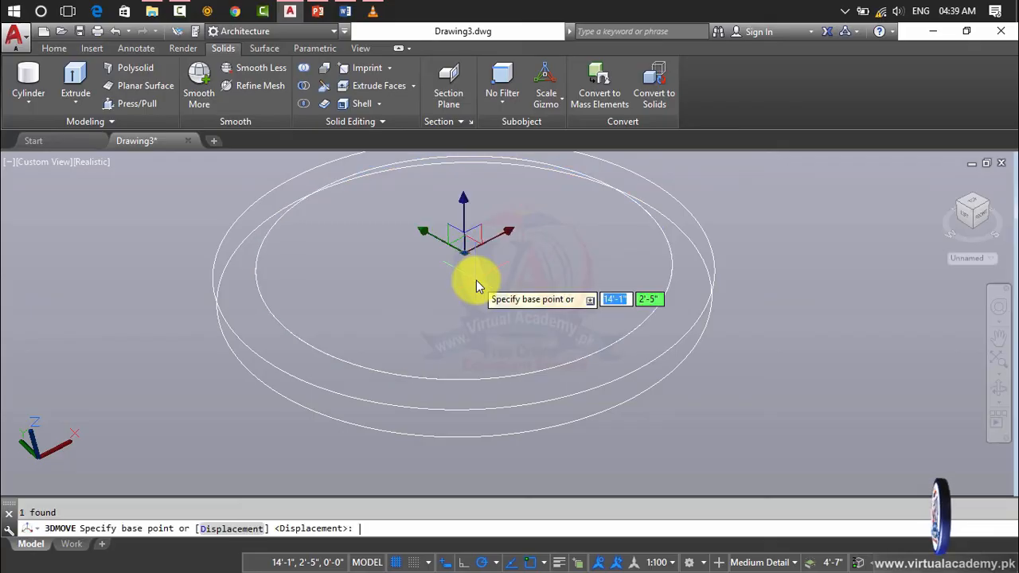
{"action": "left_click", "coordinate": [464, 201]}
{"action": "scroll", "coordinate": [470, 261], "scroll_direction": "down", "scroll_amount": 1}
{"action": "middle_click_drag", "start_coordinate": [467, 288], "coordinate": [473, 349]}
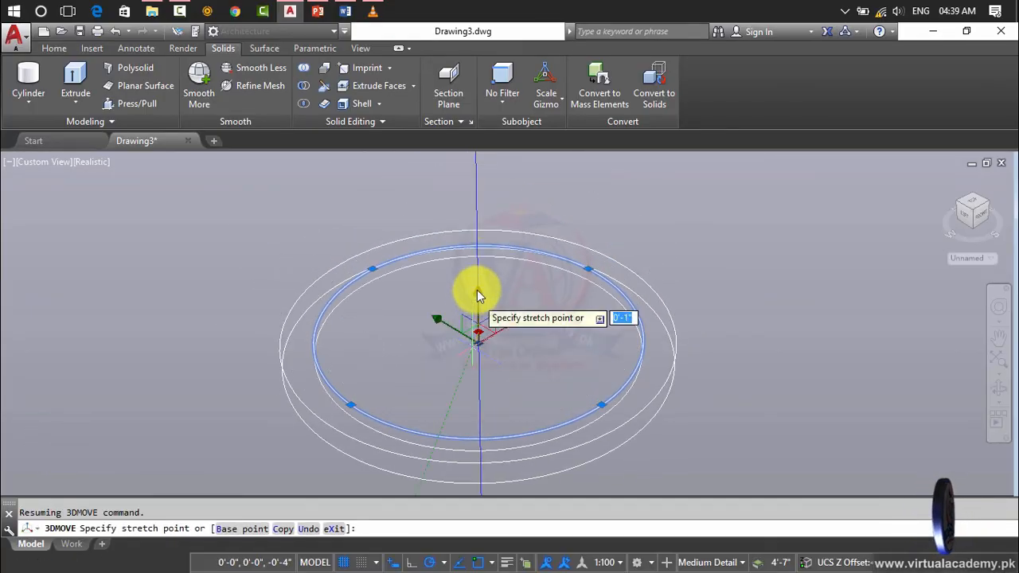
{"action": "scroll", "coordinate": [479, 262], "scroll_direction": "down", "scroll_amount": 1}
{"action": "middle_click_drag", "start_coordinate": [479, 262], "coordinate": [469, 354]}
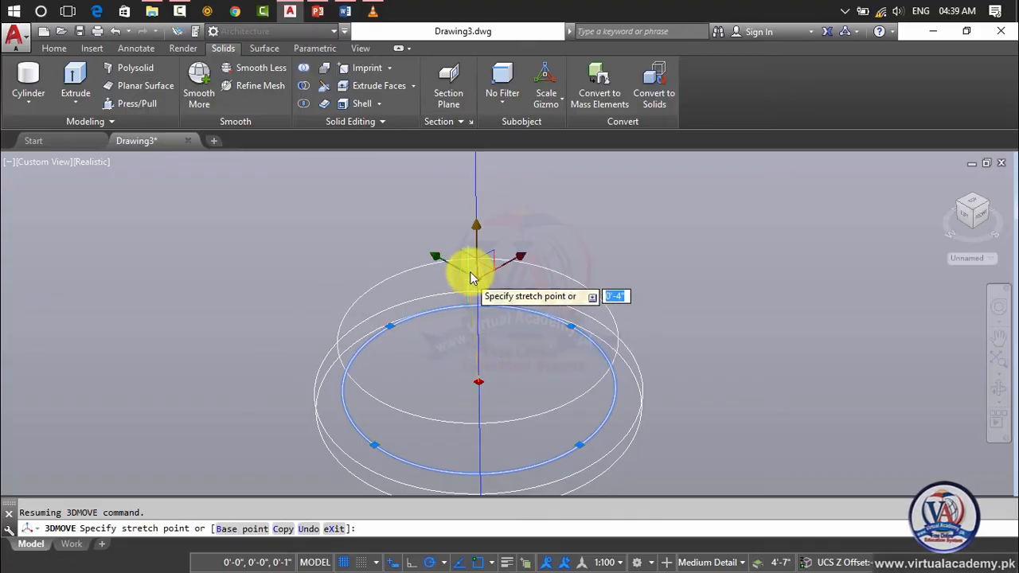
{"action": "scroll", "coordinate": [471, 200], "scroll_direction": "down", "scroll_amount": 1}
{"action": "middle_click_drag", "start_coordinate": [471, 293], "coordinate": [473, 345]}
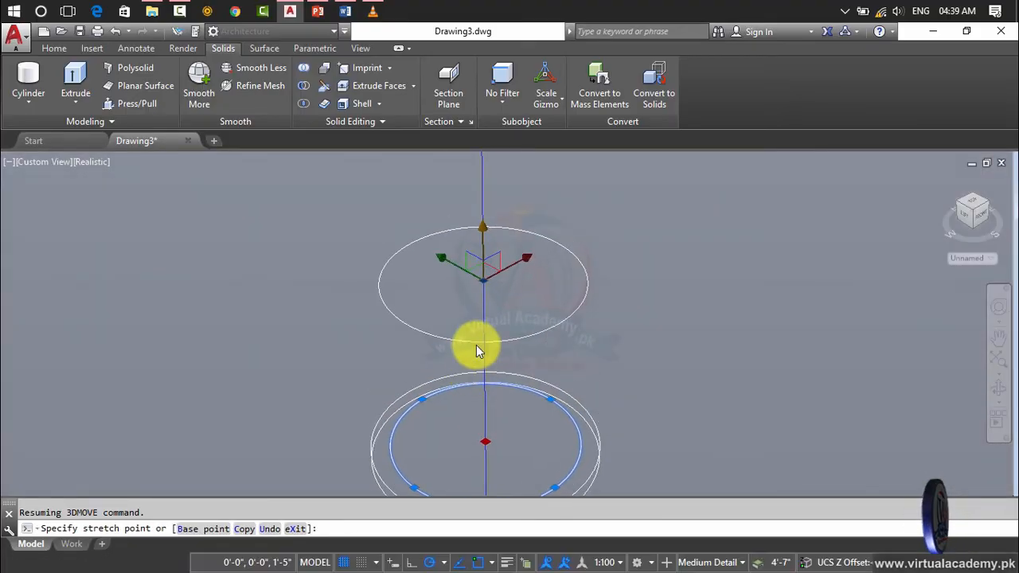
{"action": "left_click", "coordinate": [488, 191]}
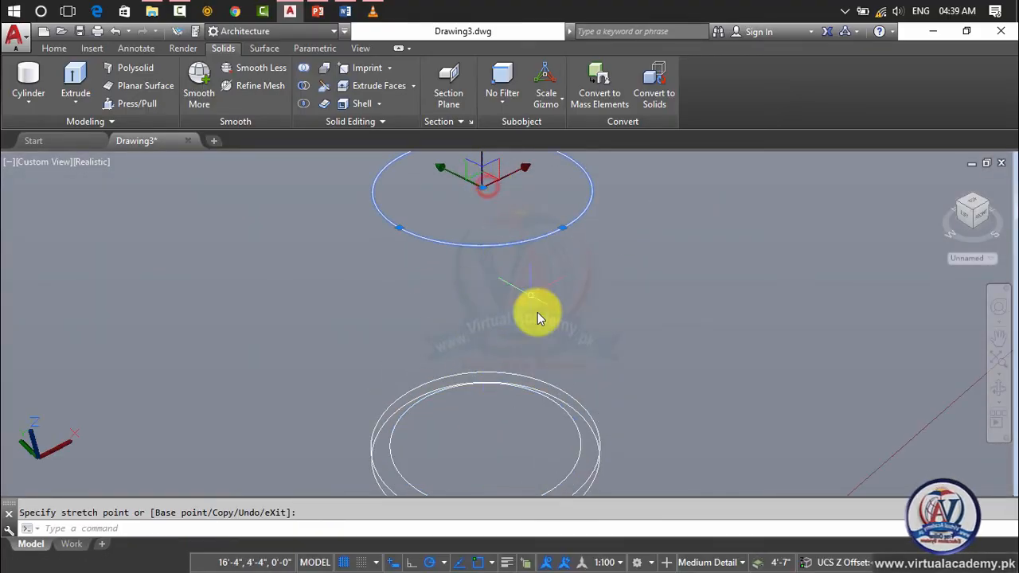
{"action": "key", "text": "Return"}
{"action": "left_click", "coordinate": [544, 494]}
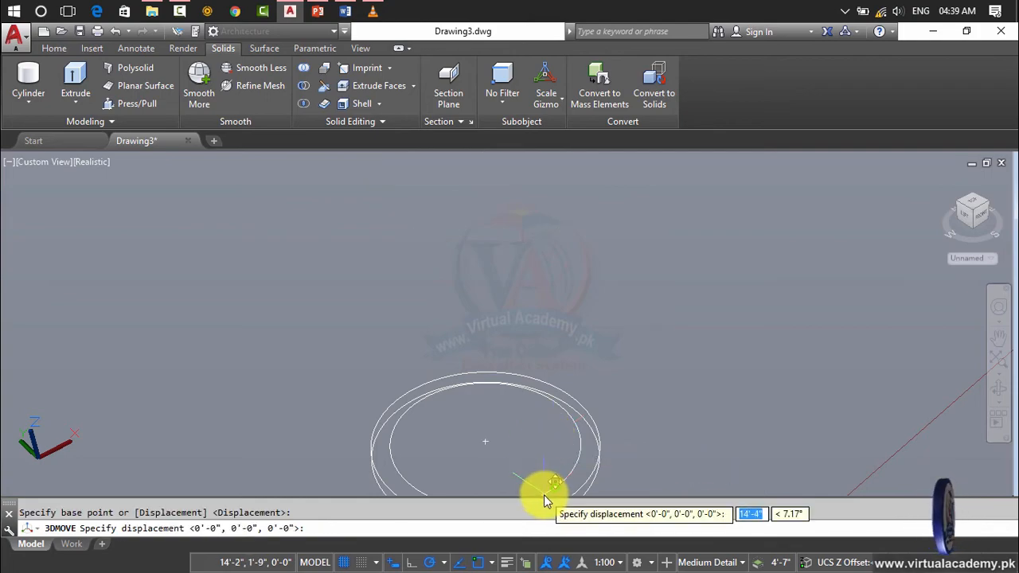
{"action": "key", "text": "Escape"}
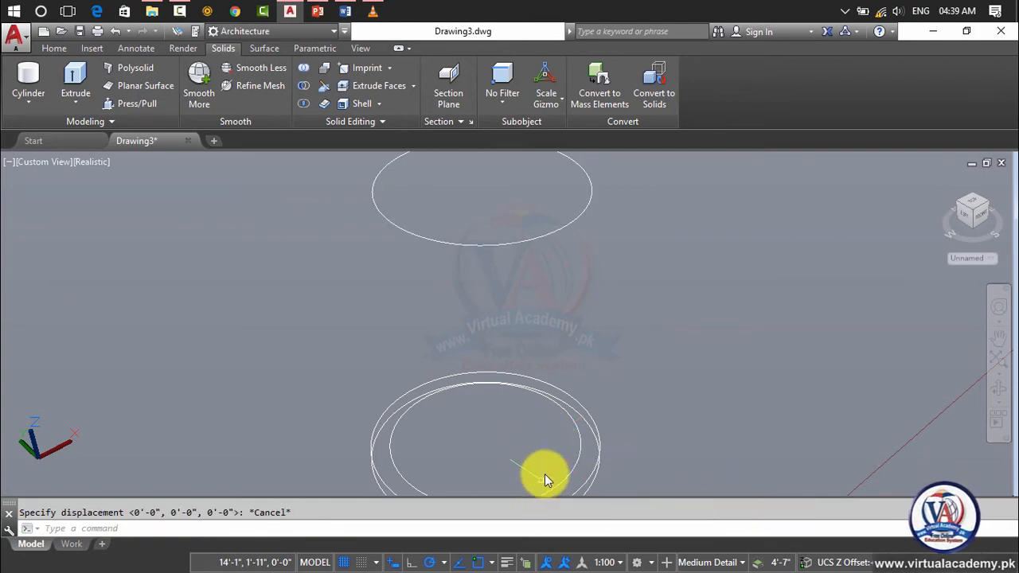
- Raise the upper 1' radius circle along the Z axis with 3DMOVE, slightly above the raised 10" radius circle
{"action": "left_click", "coordinate": [597, 459]}
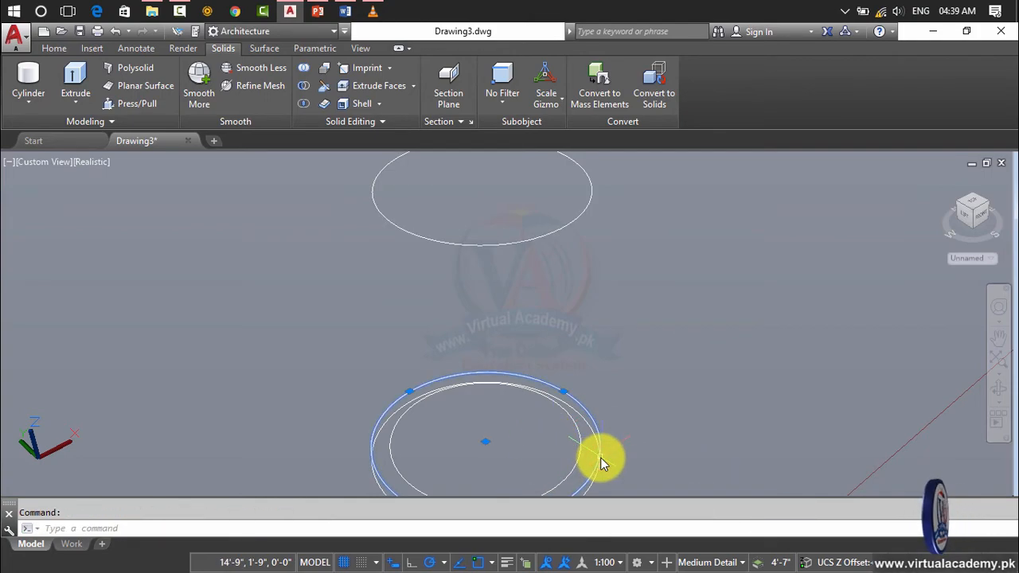
{"action": "key", "text": "Return"}
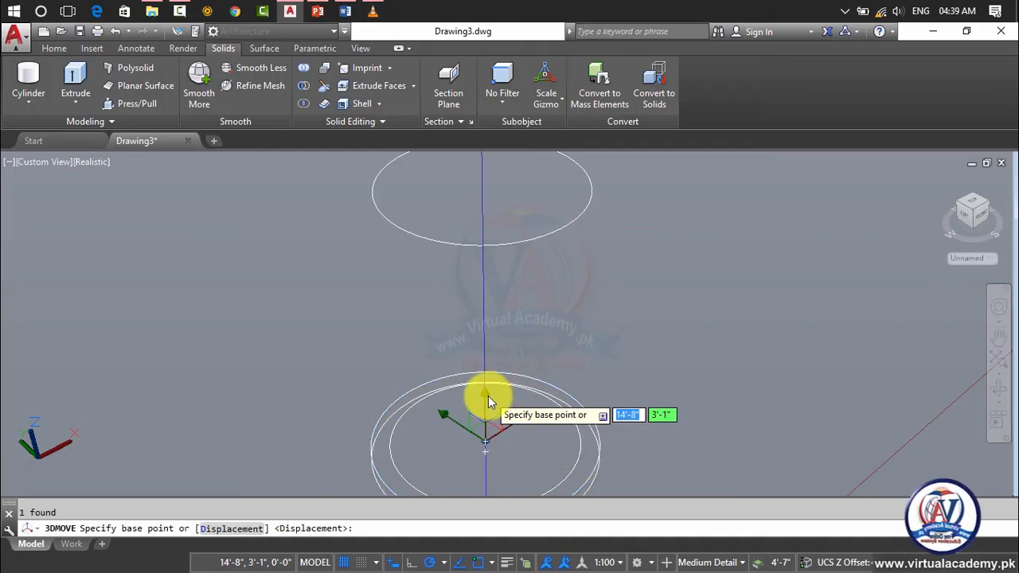
{"action": "left_click", "coordinate": [485, 393]}
{"action": "middle_click_drag", "start_coordinate": [486, 306], "coordinate": [489, 395]}
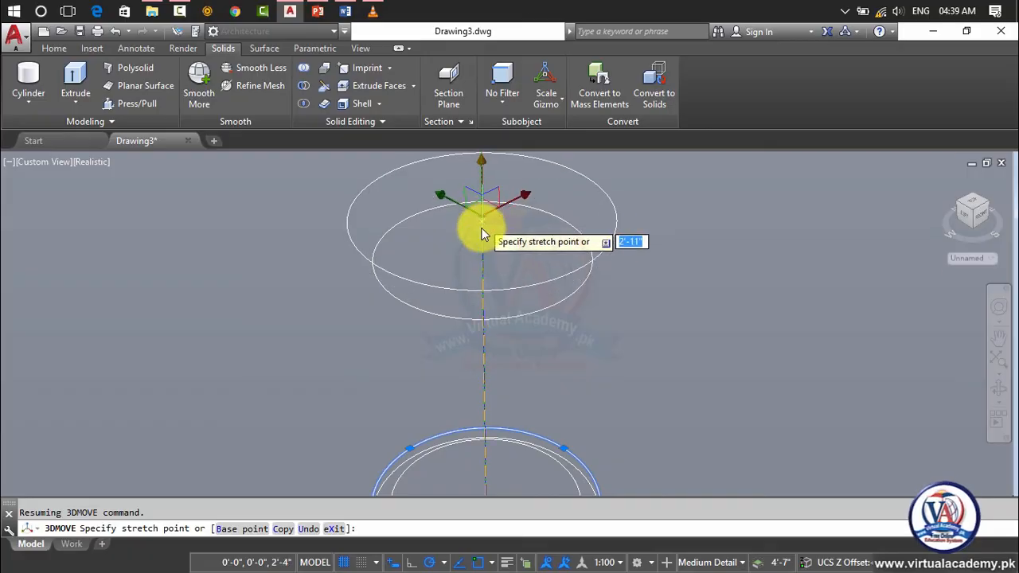
{"action": "left_click", "coordinate": [481, 230]}
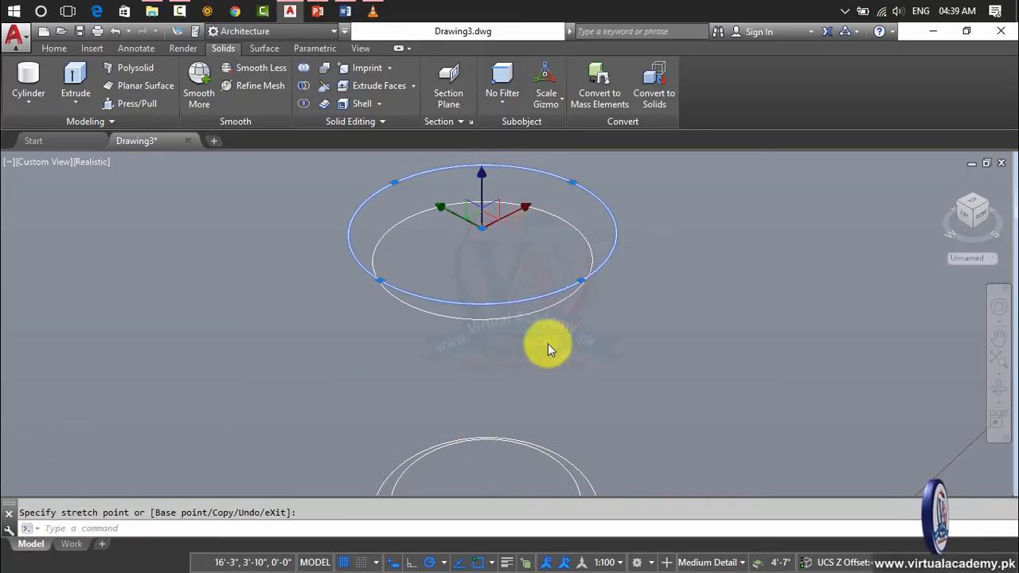
{"action": "middle_click_drag", "start_coordinate": [548, 343], "coordinate": [565, 320]}
{"action": "middle_click_drag", "start_coordinate": [584, 265], "coordinate": [604, 227]}
{"action": "key", "text": "Escape"}
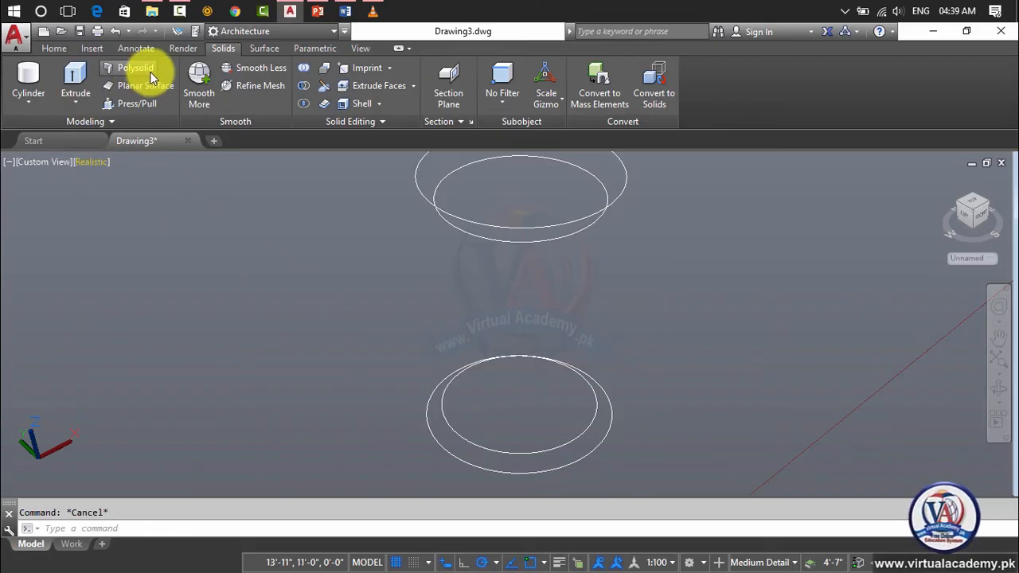
- Loft a solid through the four circles in order from the lowest to the highest, using cross sections only
{"action": "left_click", "coordinate": [78, 97]}
{"action": "left_click", "coordinate": [91, 158]}
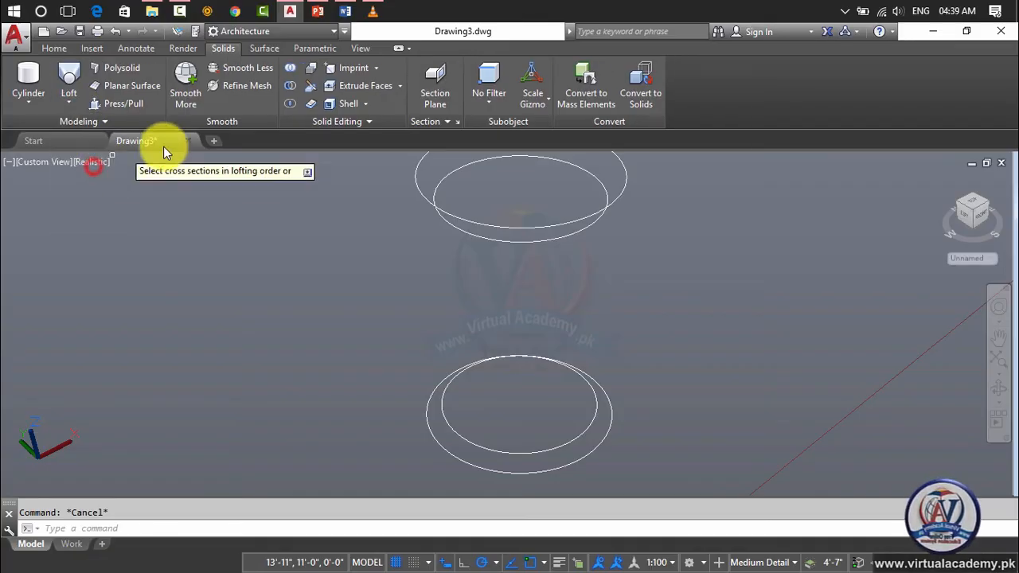
{"action": "left_click", "coordinate": [548, 473]}
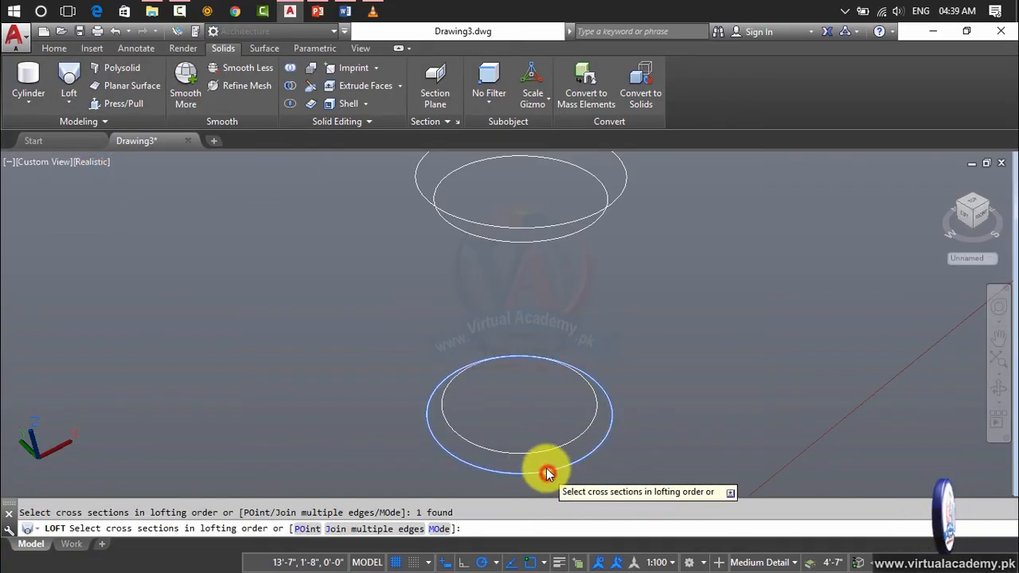
{"action": "left_click", "coordinate": [541, 451]}
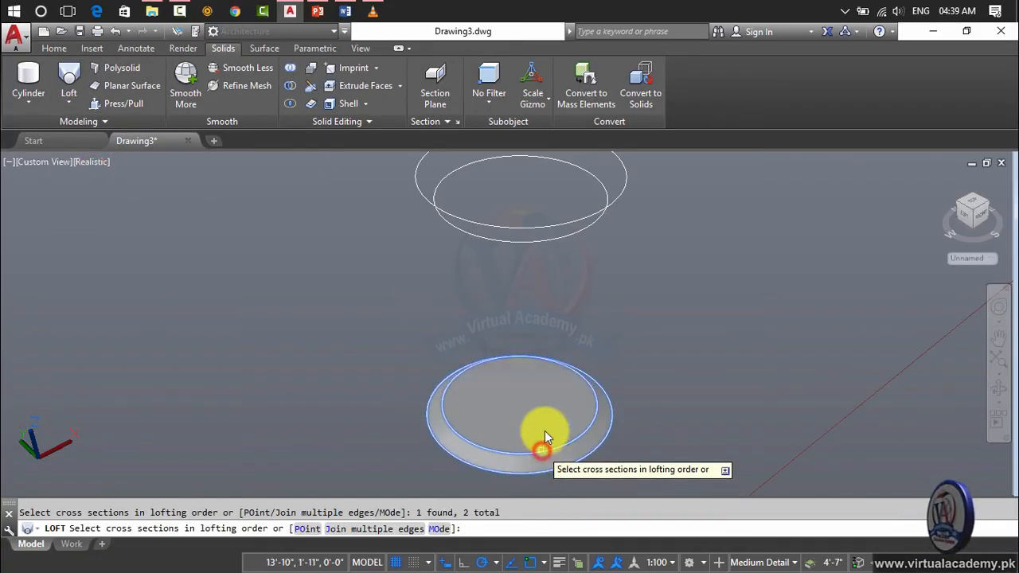
{"action": "left_click", "coordinate": [536, 239]}
{"action": "left_click", "coordinate": [534, 229]}
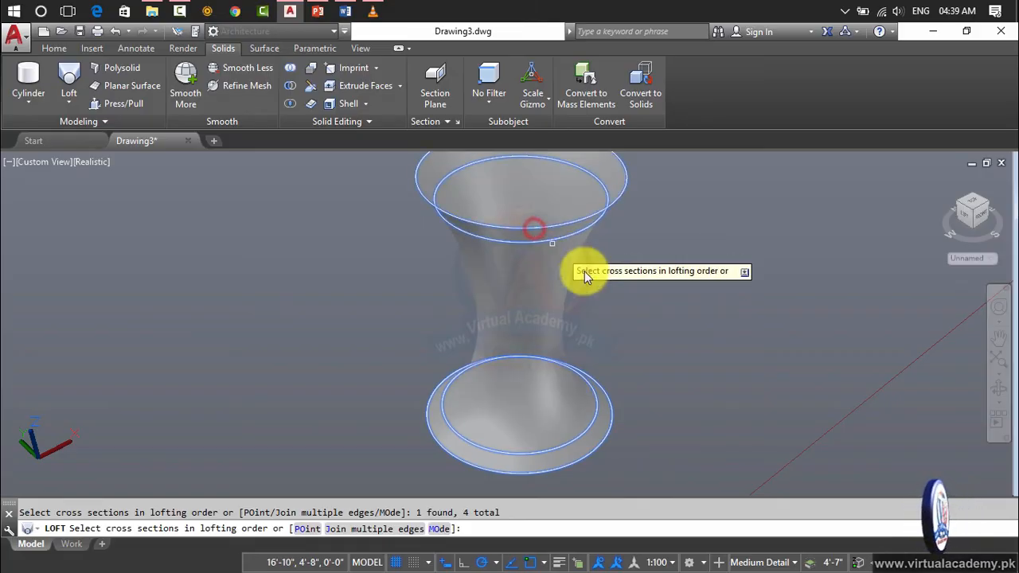
{"action": "key", "text": "Return"}
{"action": "key", "text": "Return"}
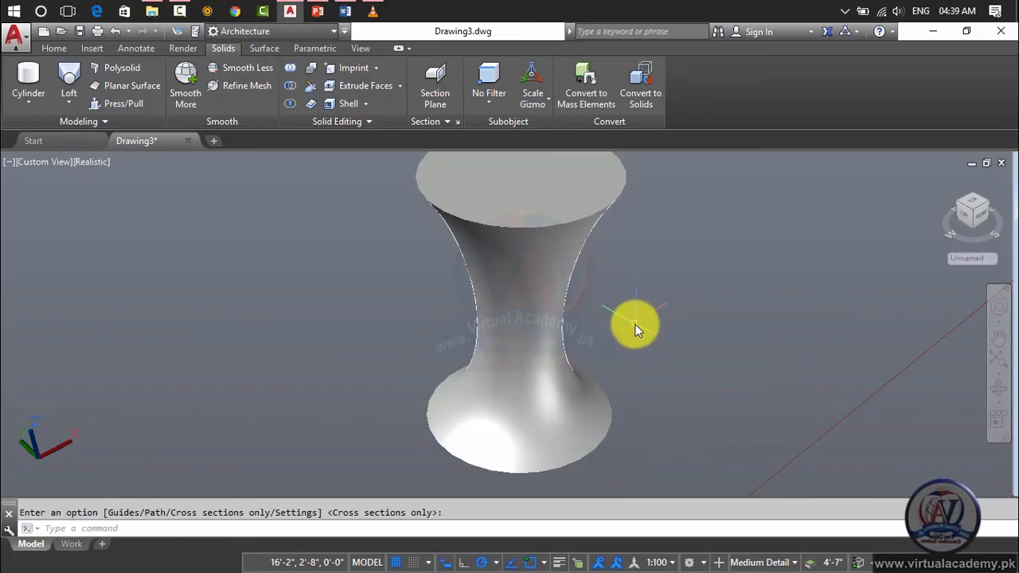
- Shell the lofted solid with its top face removed and a shell offset distance of 0.5"
{"action": "scroll", "coordinate": [635, 329], "scroll_direction": "down", "scroll_amount": 3}
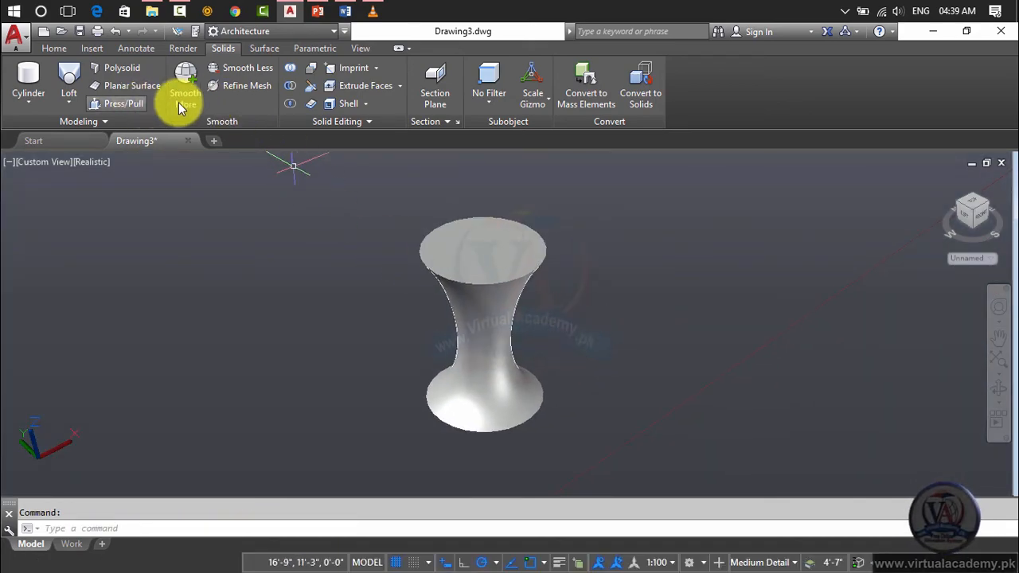
{"action": "left_click", "coordinate": [346, 104]}
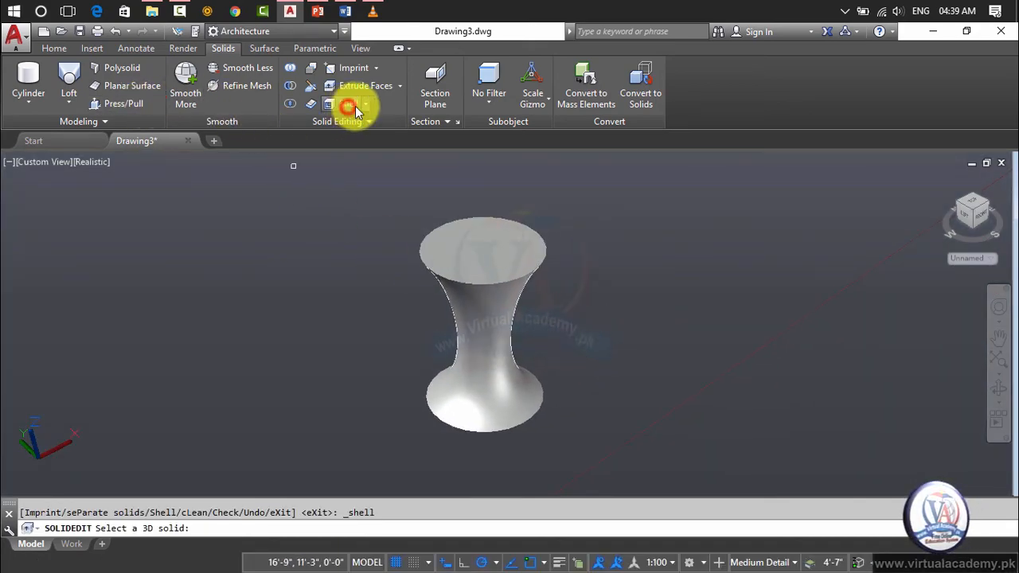
{"action": "left_click", "coordinate": [494, 251]}
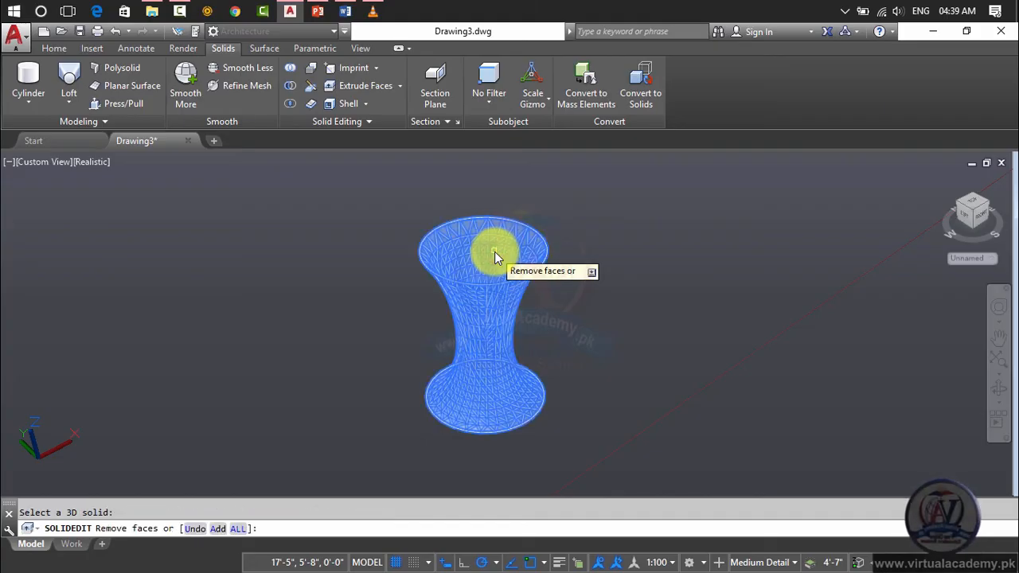
{"action": "type", "text": "a"}
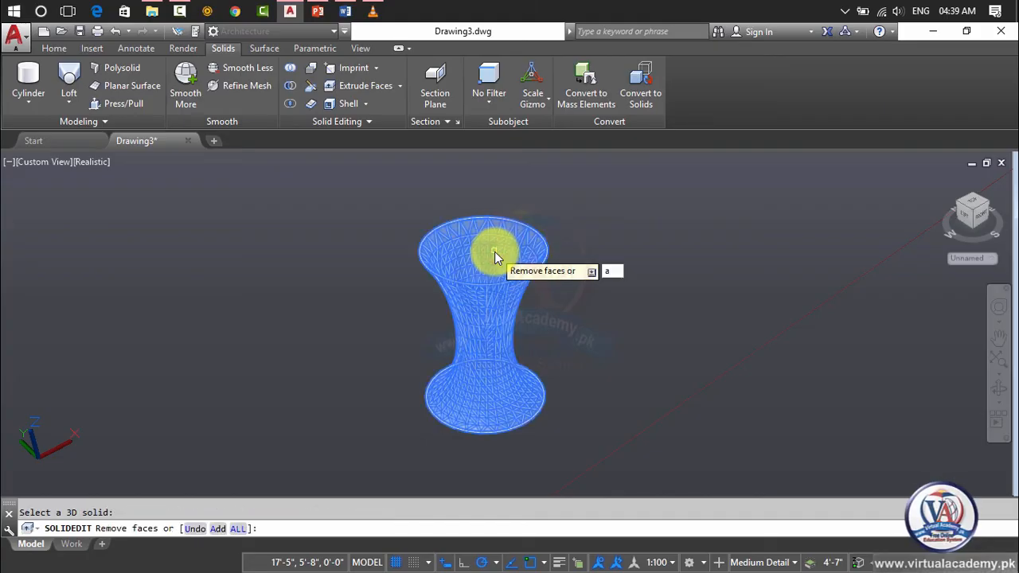
{"action": "key", "text": "Return"}
{"action": "type", "text": "r"}
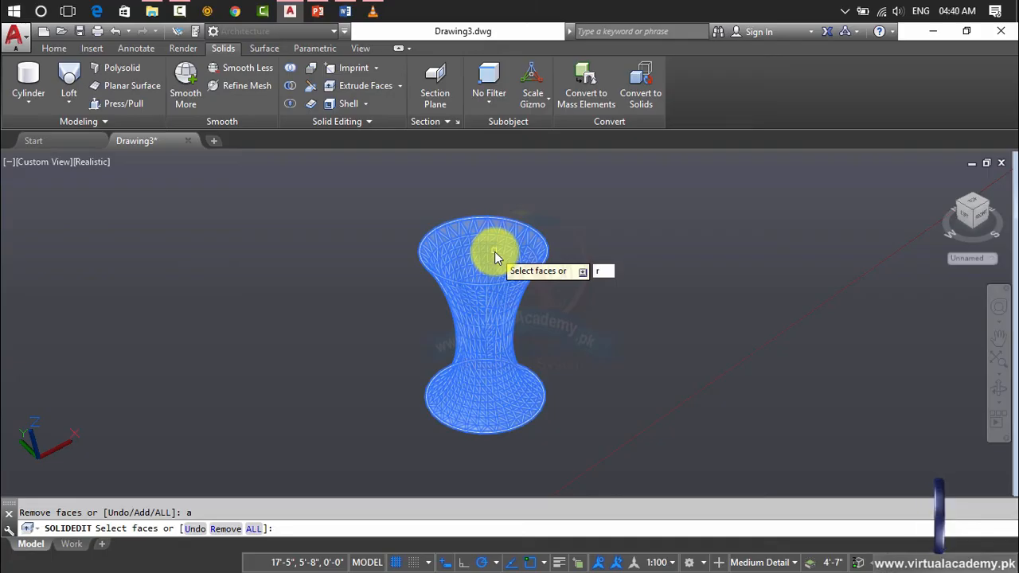
{"action": "key", "text": "Return"}
{"action": "left_click", "coordinate": [494, 251]}
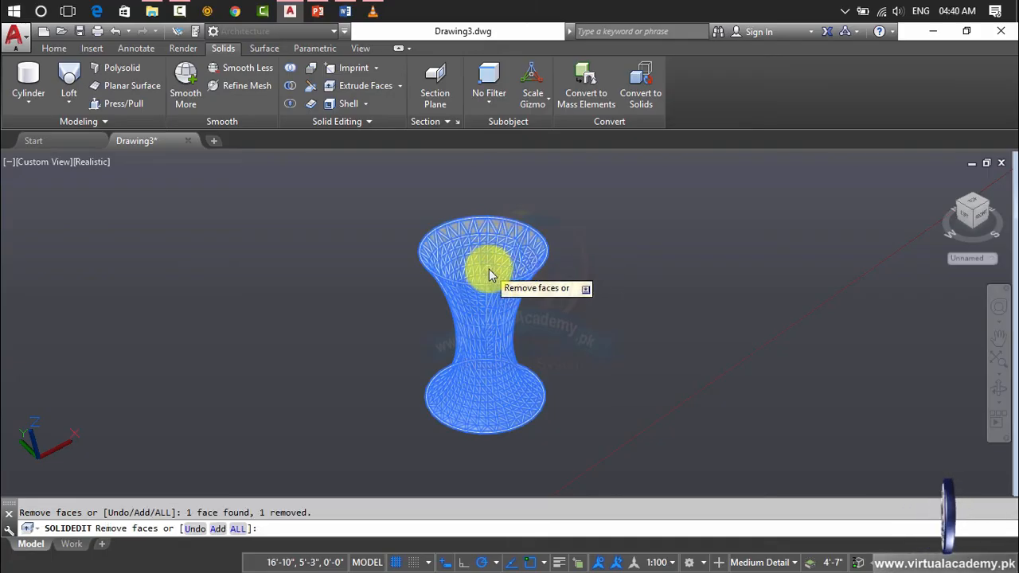
{"action": "key", "text": "Return"}
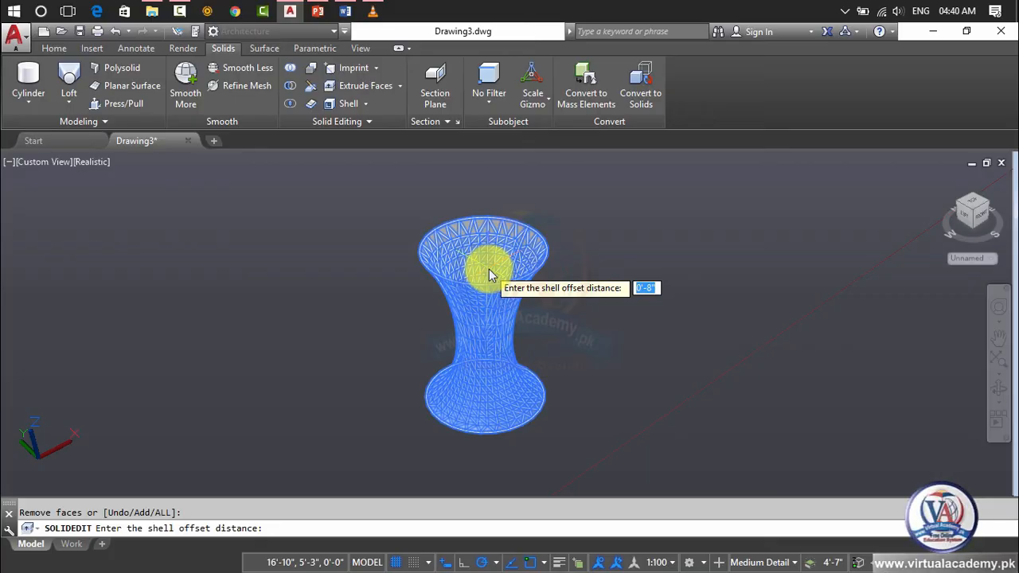
{"action": "type", "text": "0."}
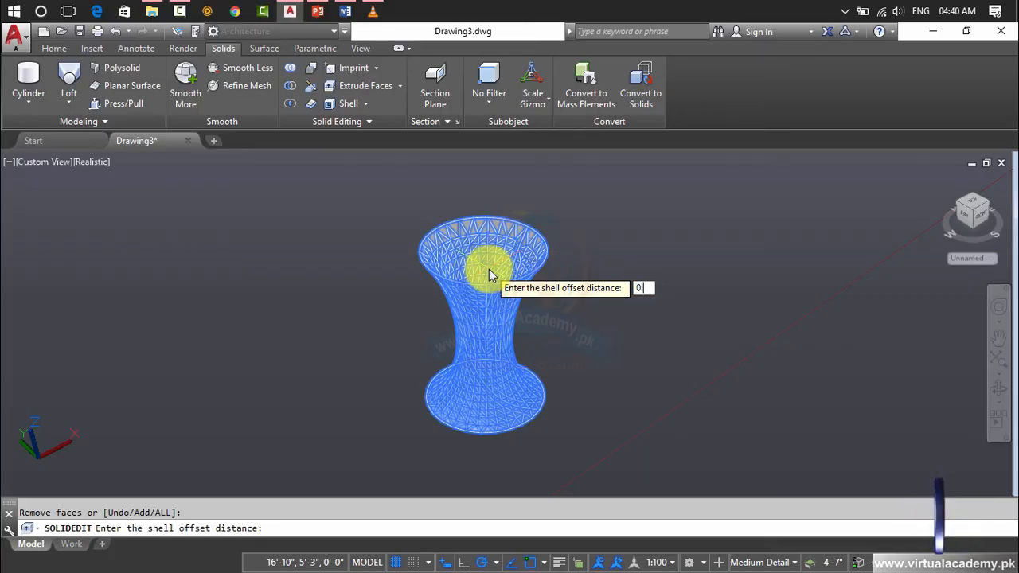
{"action": "type", "text": "25"}
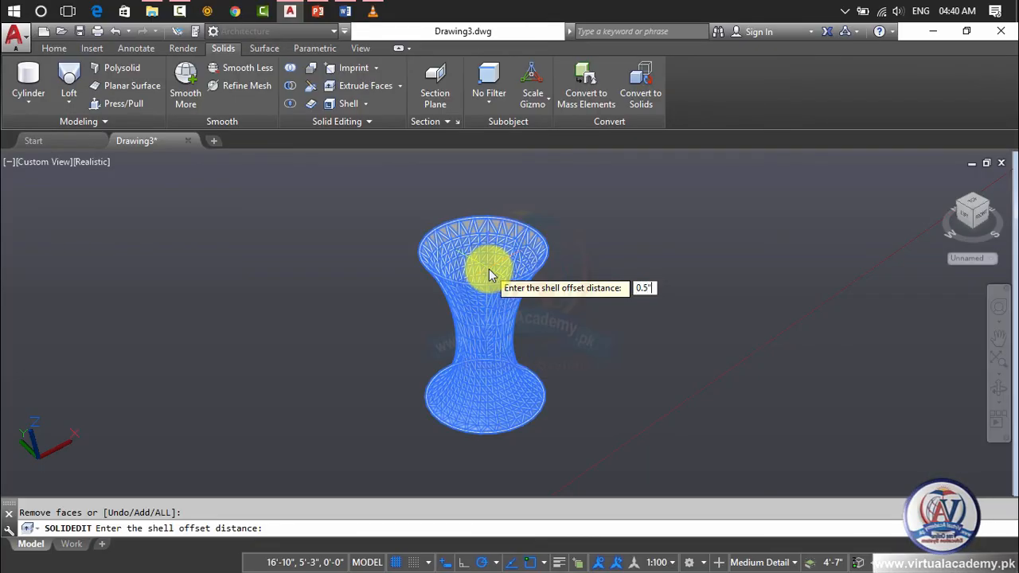
{"action": "key", "text": "Return"}
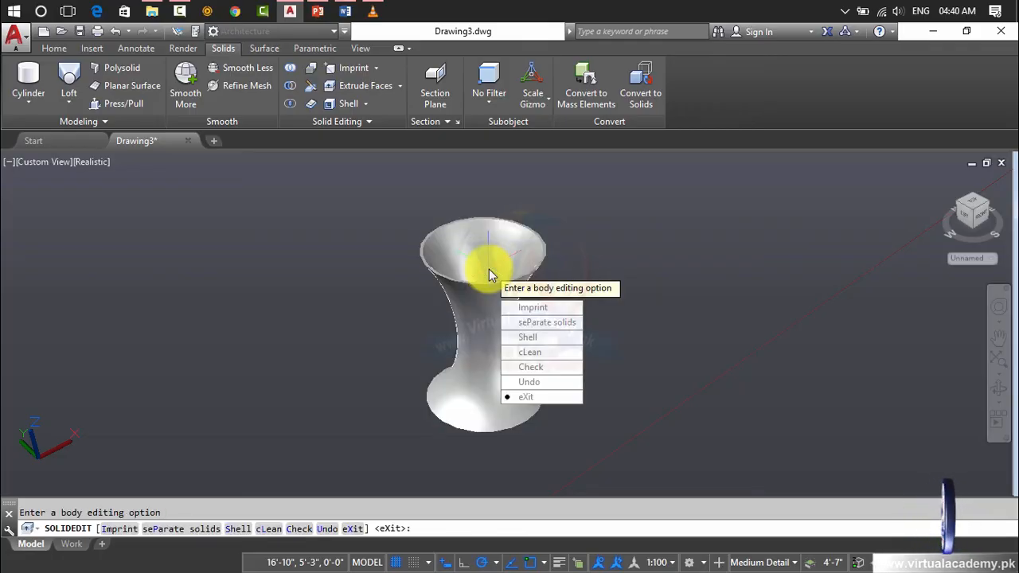
{"action": "key", "text": "Return"}
{"action": "key", "text": "Return"}
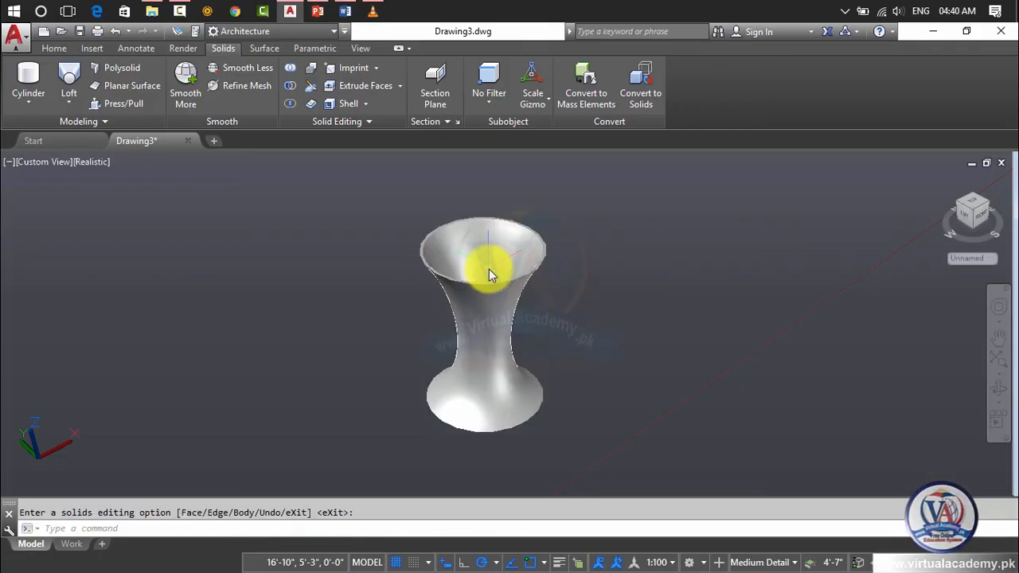
- Examine the shelled solid's wall thickness from the Front view in the 2D Wireframe visual style
{"action": "mouse_move", "coordinate": [498, 283]}
{"action": "middle_mouse_down", "text": "shift"}
{"action": "mouse_move", "coordinate": [501, 371]}
{"action": "mouse_move", "coordinate": [483, 330]}
{"action": "mouse_move", "coordinate": [469, 329]}
{"action": "mouse_move", "coordinate": [477, 334]}
{"action": "mouse_move", "coordinate": [539, 207]}
{"action": "mouse_move", "coordinate": [483, 266]}
{"action": "mouse_move", "coordinate": [464, 351]}
{"action": "mouse_move", "coordinate": [502, 241]}
{"action": "mouse_move", "coordinate": [482, 419]}
{"action": "mouse_move", "coordinate": [514, 451]}
{"action": "mouse_move", "coordinate": [485, 310]}
{"action": "mouse_move", "coordinate": [480, 332]}
{"action": "mouse_move", "coordinate": [485, 284]}
{"action": "mouse_move", "coordinate": [514, 278]}
{"action": "middle_mouse_up", "text": "shift"}
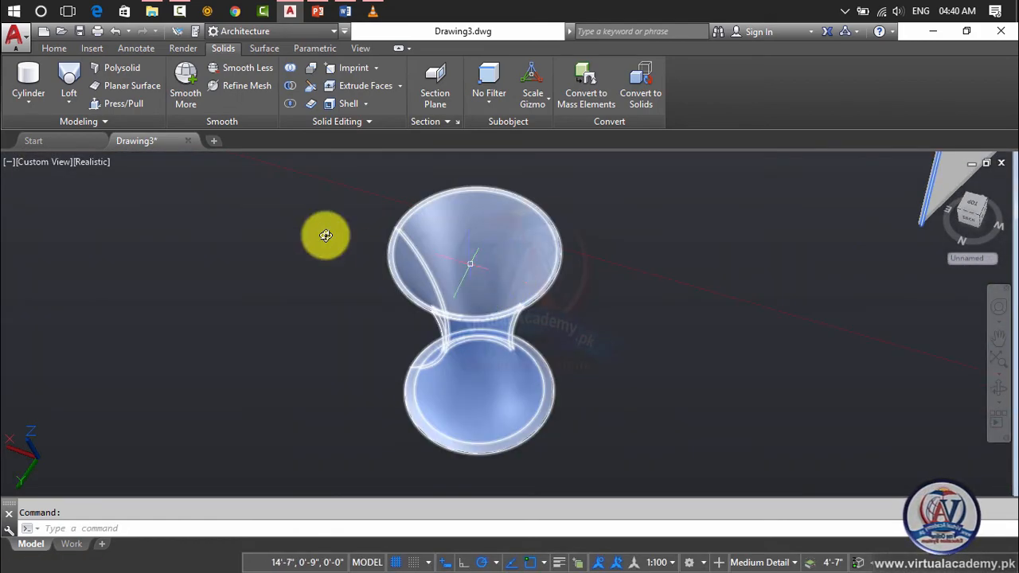
{"action": "left_click", "coordinate": [44, 162]}
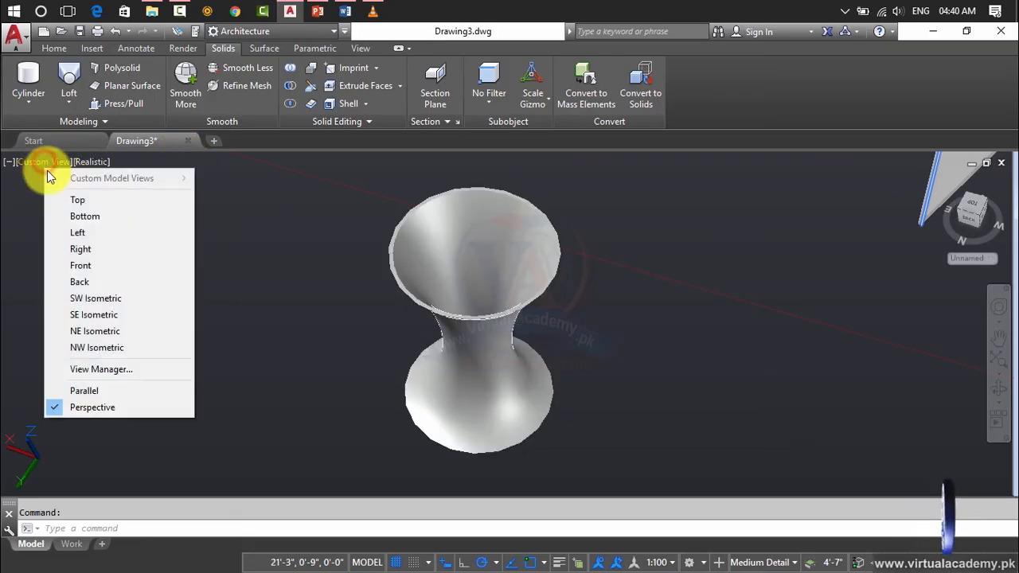
{"action": "left_click", "coordinate": [81, 265]}
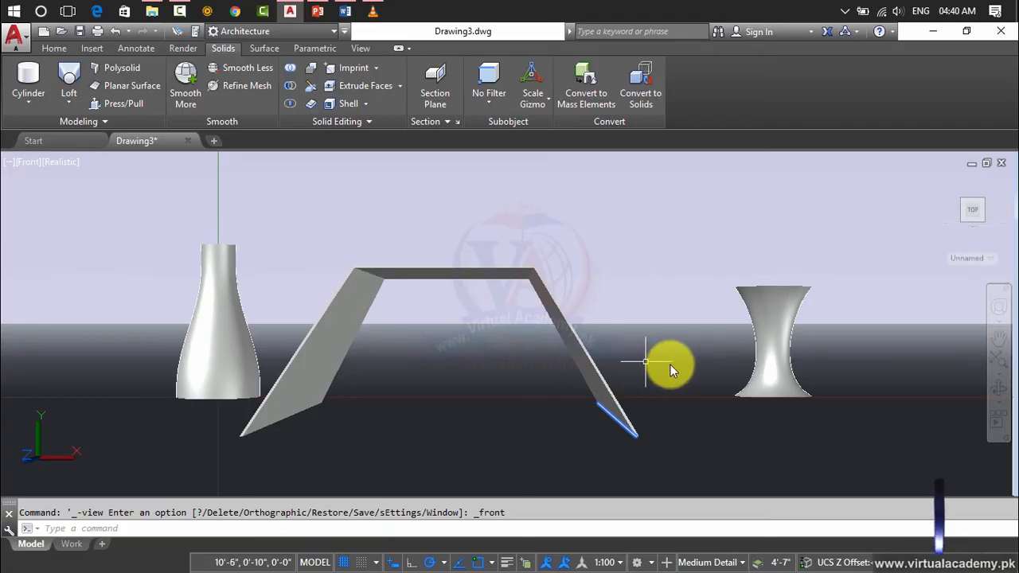
{"action": "scroll", "coordinate": [796, 342], "scroll_direction": "up", "scroll_amount": 2}
{"action": "middle_click_drag", "start_coordinate": [757, 360], "coordinate": [474, 345]}
{"action": "left_click", "coordinate": [53, 163]}
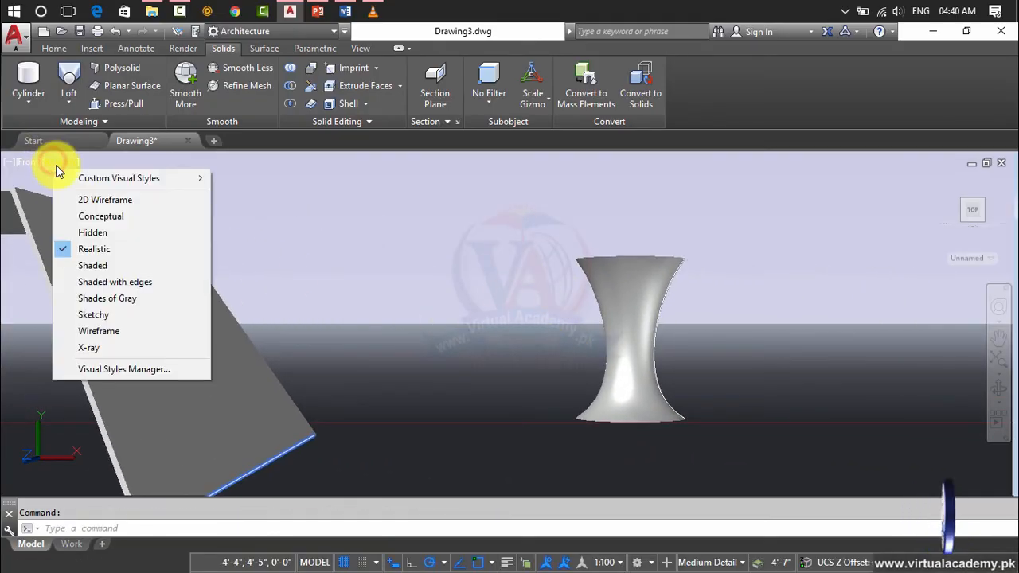
{"action": "left_click", "coordinate": [86, 199]}
{"action": "scroll", "coordinate": [755, 356], "scroll_direction": "down", "scroll_amount": 2}
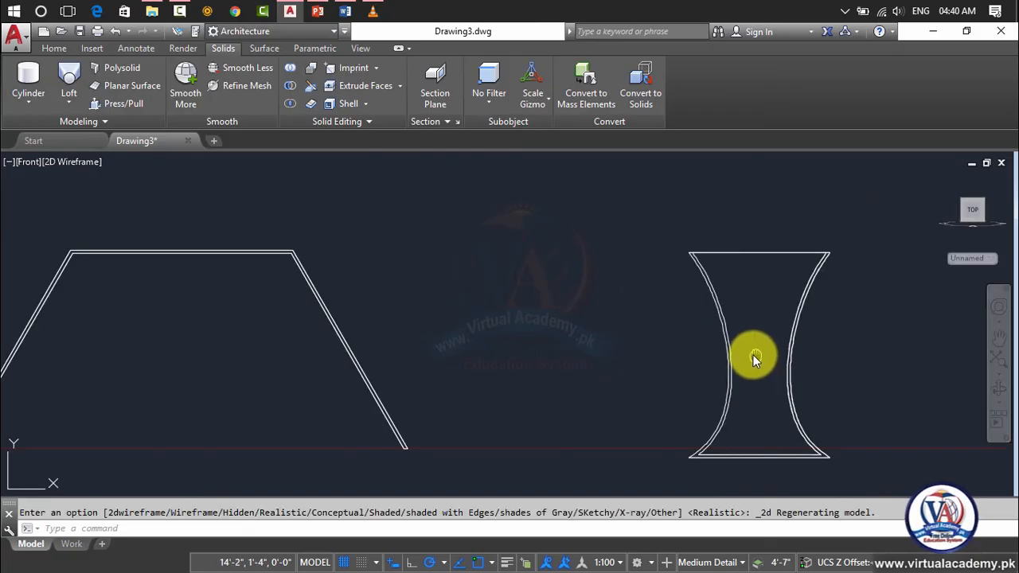
{"action": "middle_click_drag", "start_coordinate": [752, 355], "coordinate": [592, 306]}
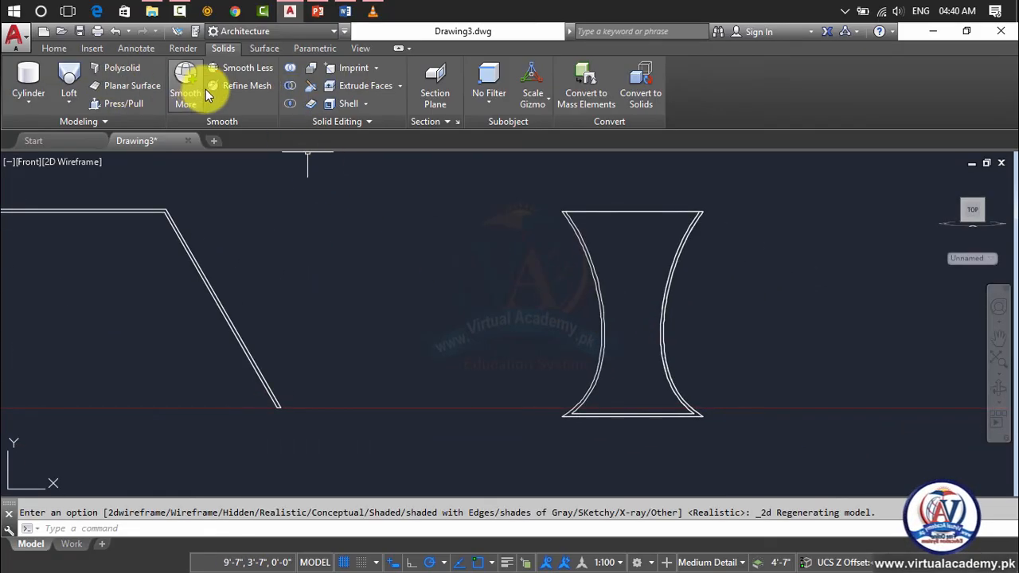
- Slice the shelled vase along a horizontal plane through its flared lower end, just above the inner floor, keeping both sides
{"action": "left_click", "coordinate": [310, 87]}
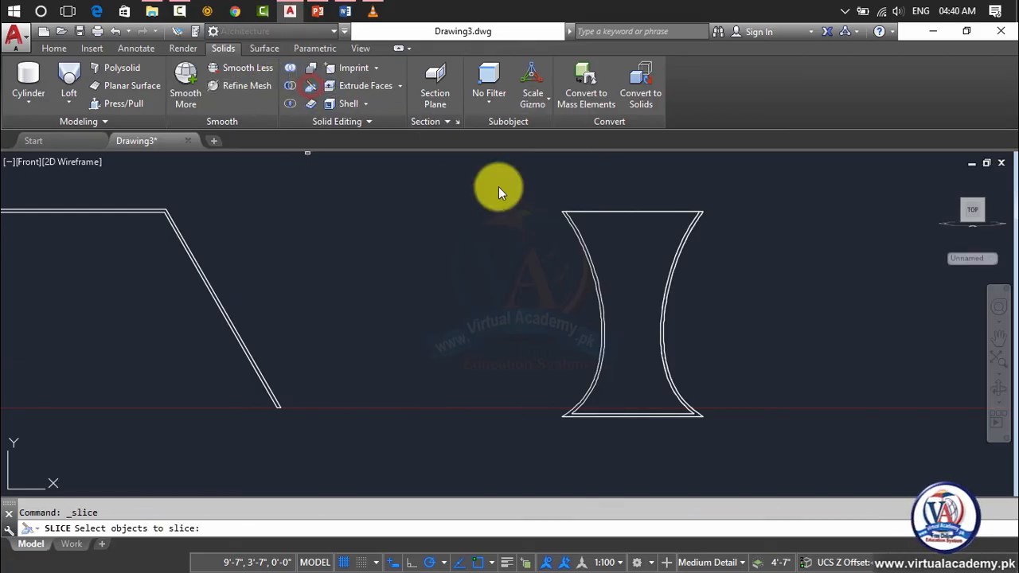
{"action": "scroll", "coordinate": [586, 414], "scroll_direction": "up", "scroll_amount": 4}
{"action": "left_click", "coordinate": [594, 393]}
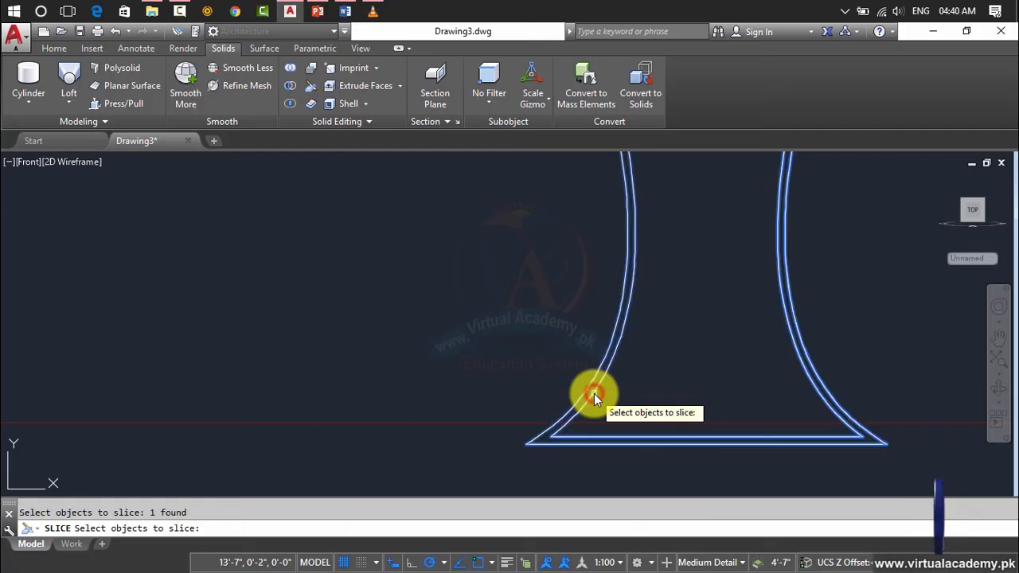
{"action": "key", "text": "Return"}
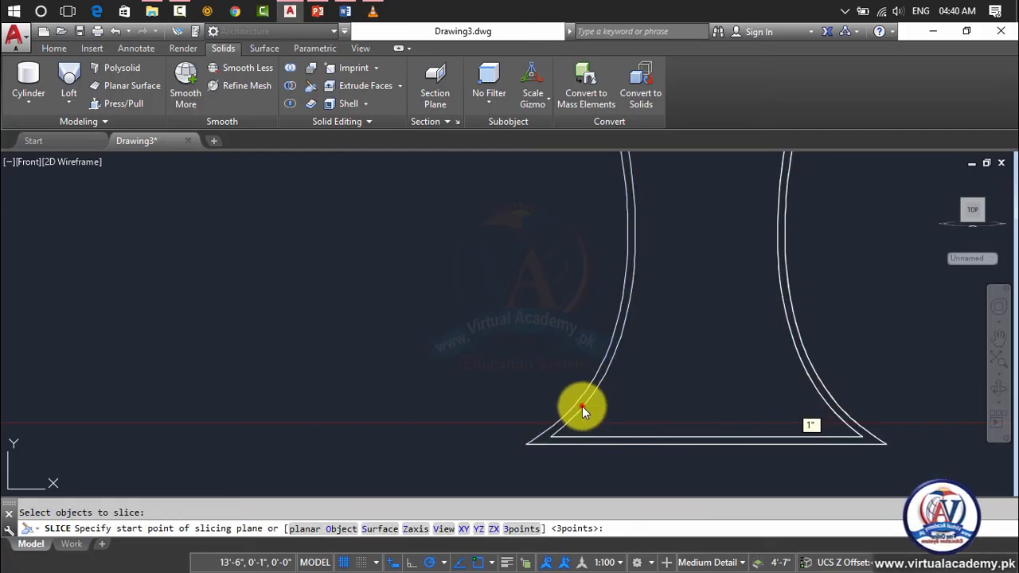
{"action": "left_click", "coordinate": [582, 406]}
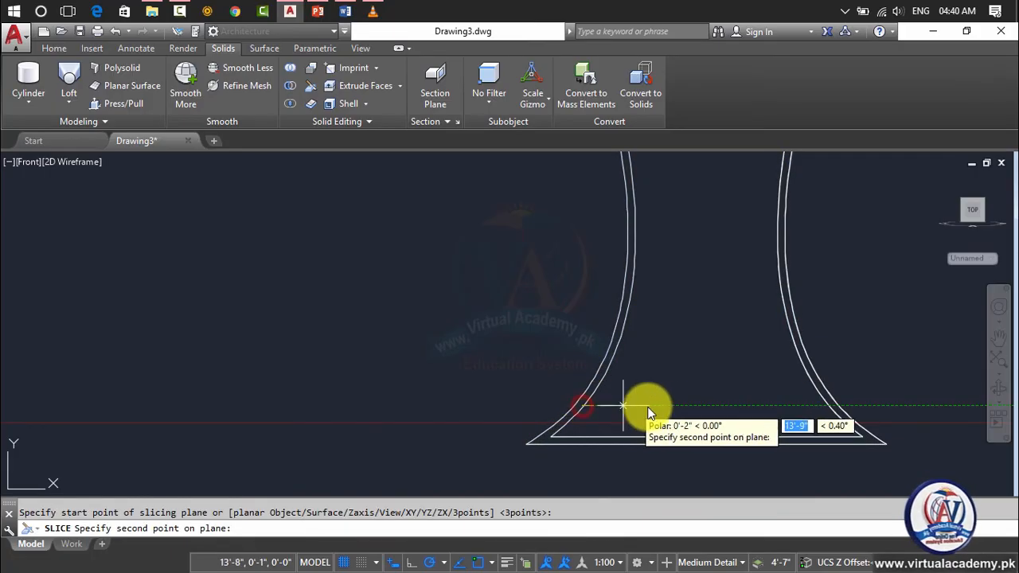
{"action": "left_click", "coordinate": [826, 405]}
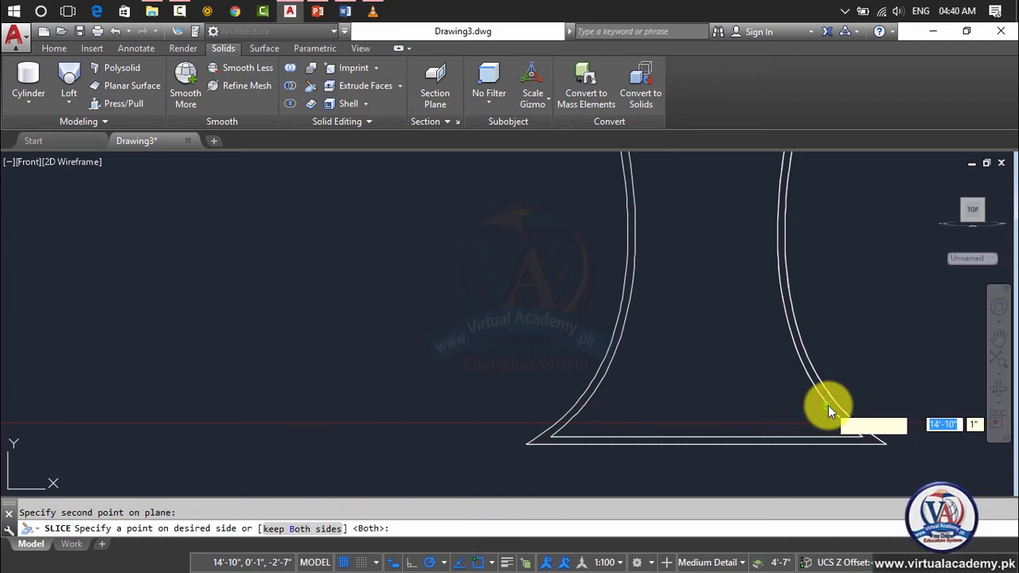
{"action": "key", "text": "Return"}
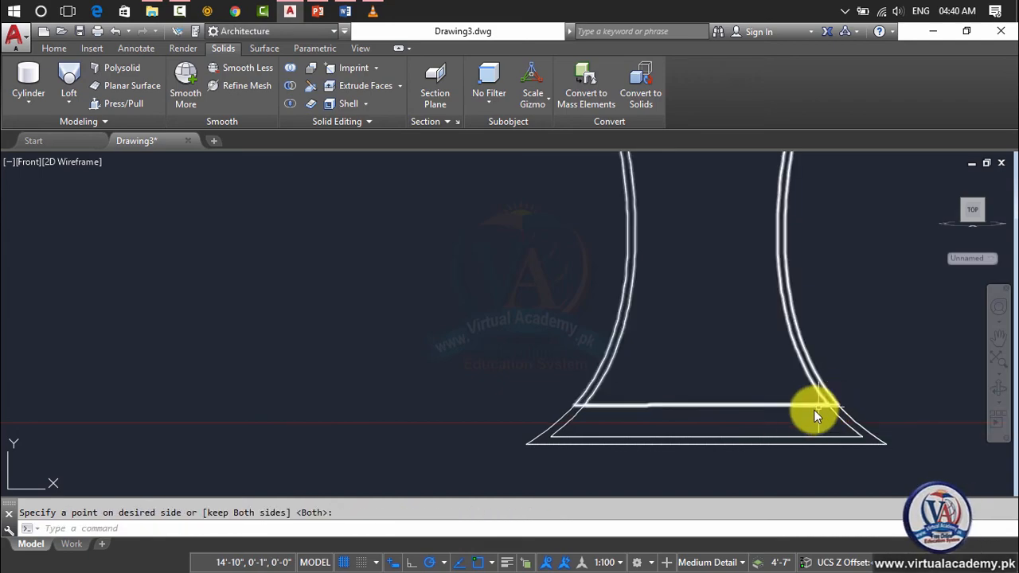
- Display the sliced vase in the Realistic visual style from the SW Isometric view
{"action": "left_click", "coordinate": [705, 443]}
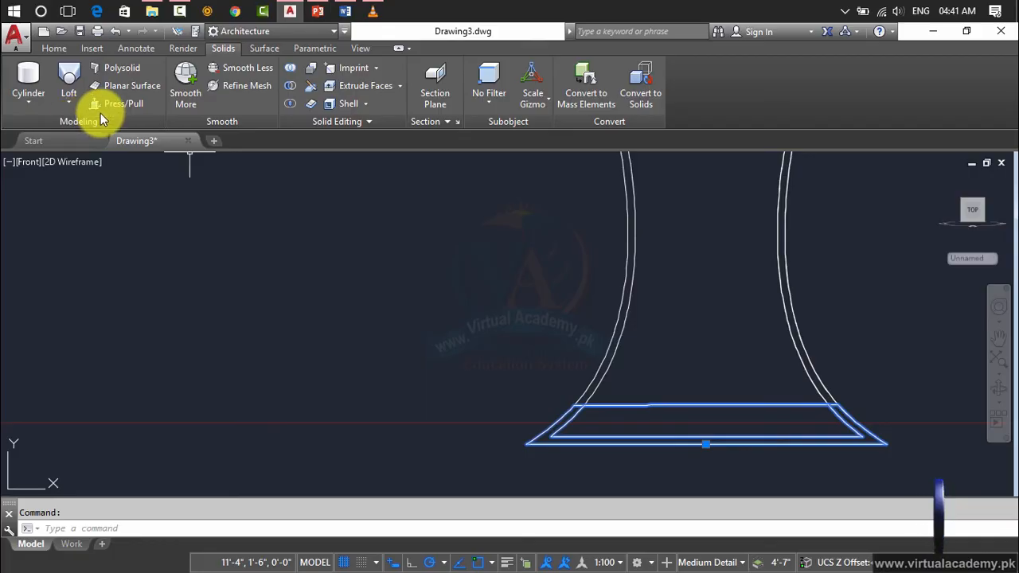
{"action": "left_click", "coordinate": [65, 161]}
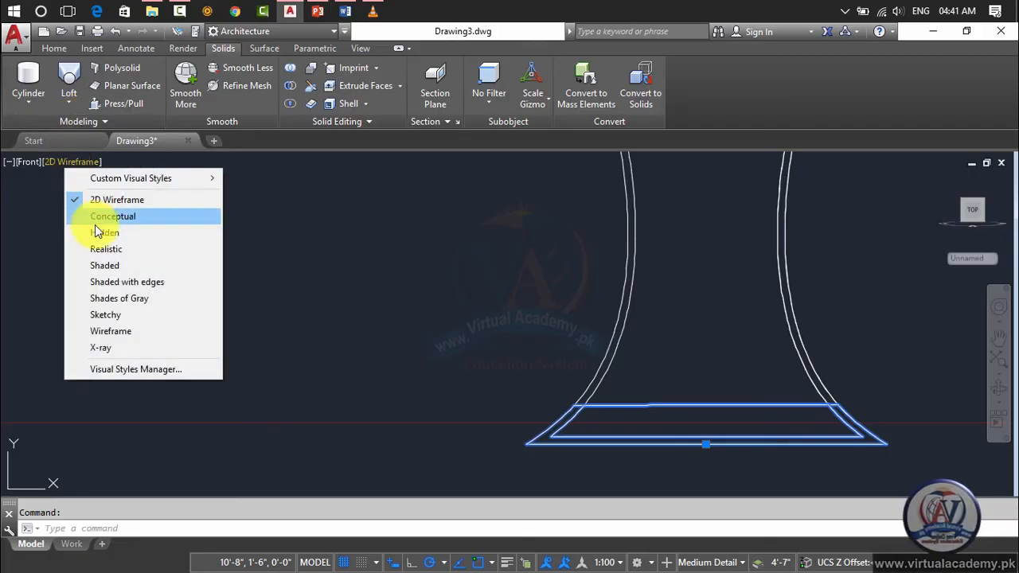
{"action": "left_click", "coordinate": [103, 248]}
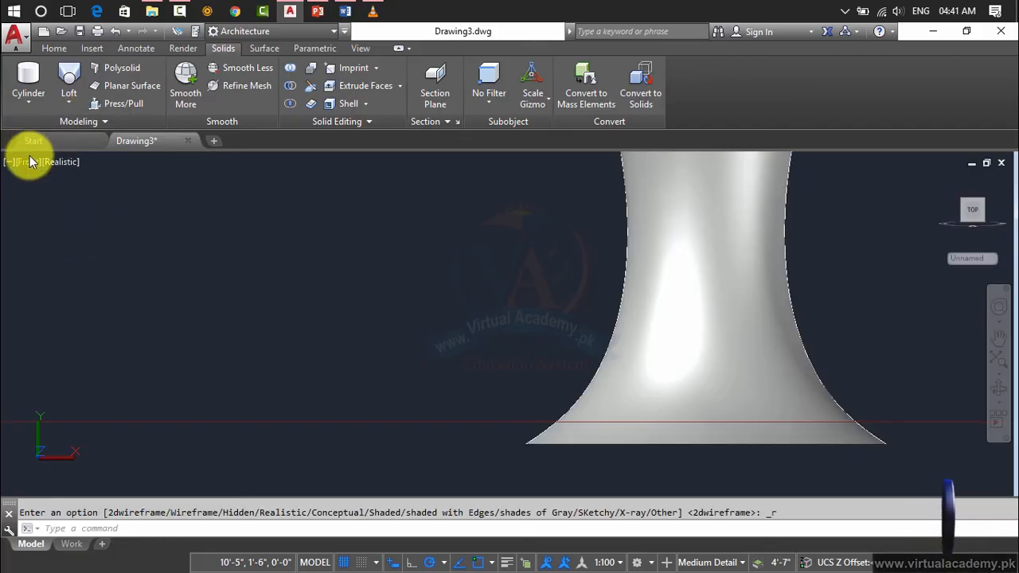
{"action": "left_click", "coordinate": [30, 162]}
{"action": "left_click", "coordinate": [80, 299]}
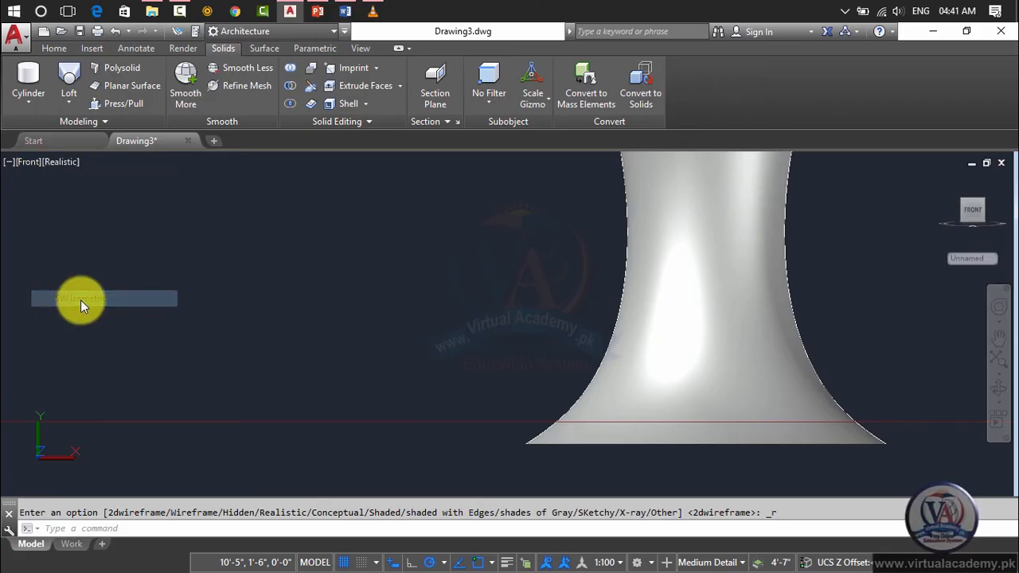
{"action": "scroll", "coordinate": [518, 234], "scroll_direction": "up", "scroll_amount": 6}
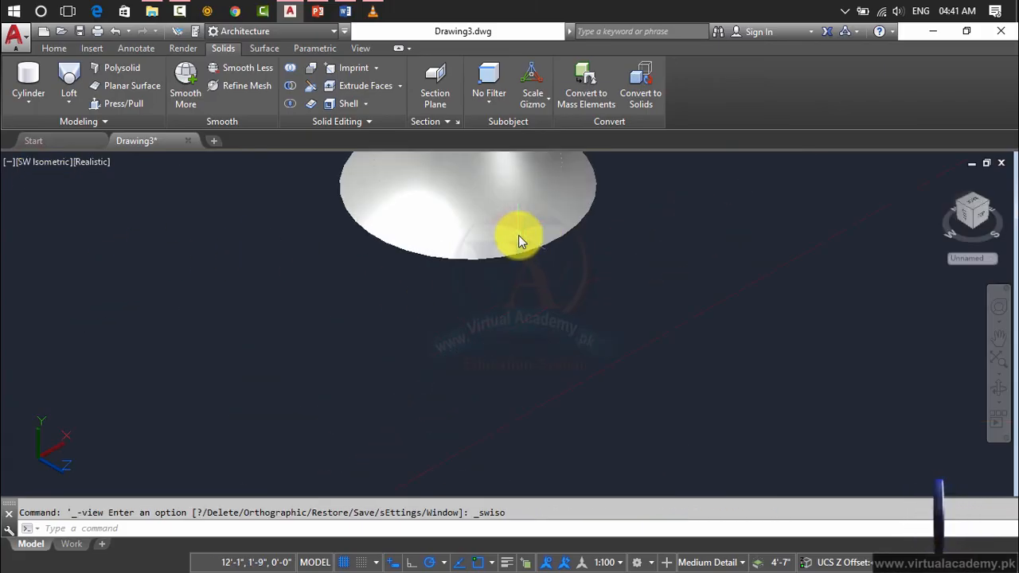
- Move the sliced-off base piece away from the vase body, into the empty space beside it
{"action": "left_click", "coordinate": [518, 237]}
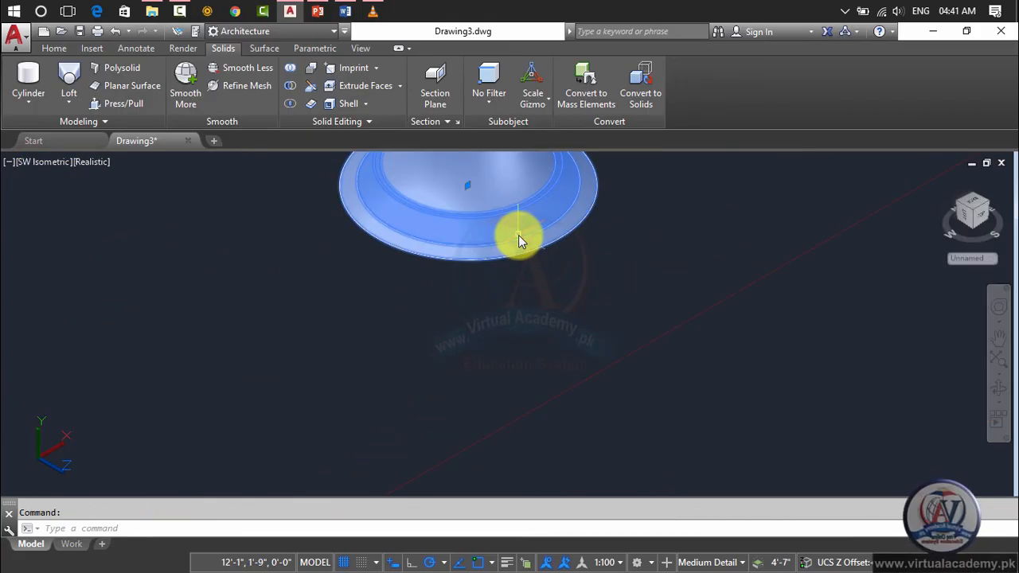
{"action": "type", "text": "m"}
{"action": "key", "text": "Return"}
{"action": "left_click", "coordinate": [518, 235]}
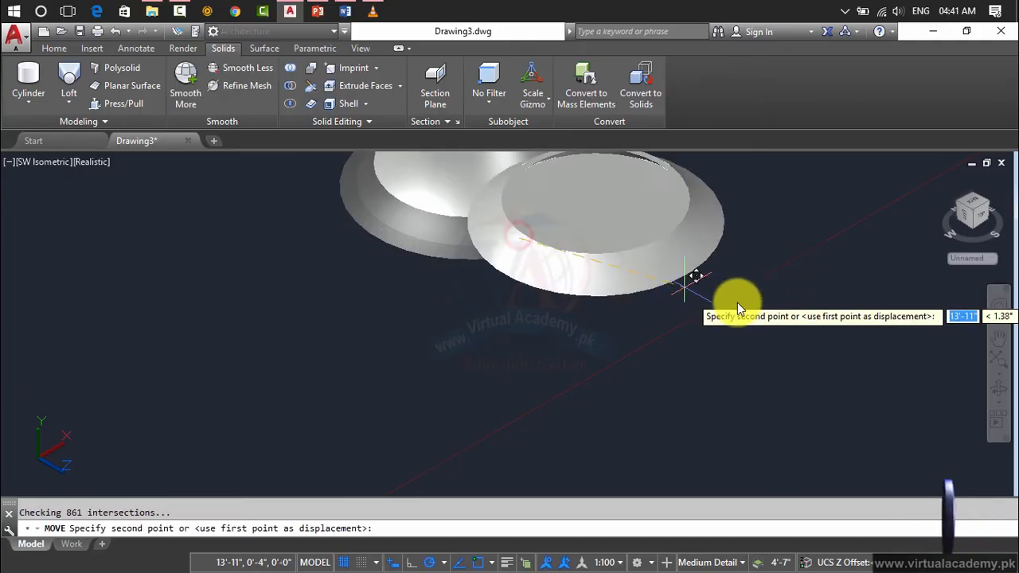
{"action": "left_click", "coordinate": [809, 327]}
- Examine the separated base piece and the hollow vase body from above, from the side and from below
{"action": "scroll", "coordinate": [815, 293], "scroll_direction": "up", "scroll_amount": 5}
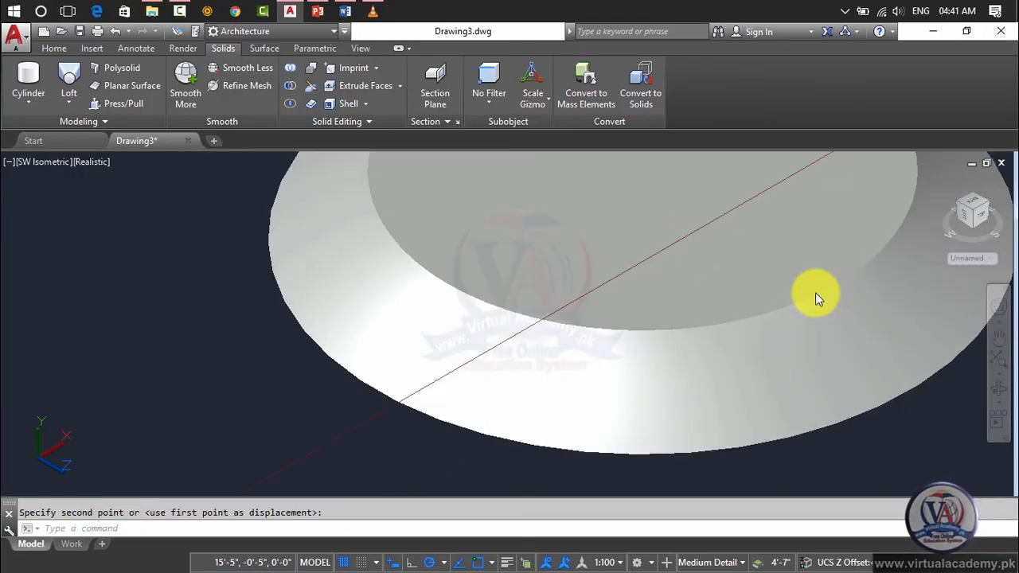
{"action": "scroll", "coordinate": [807, 317], "scroll_direction": "down", "scroll_amount": 4}
{"action": "middle_click_drag", "start_coordinate": [698, 314], "coordinate": [802, 468]}
{"action": "key", "text": "super"}
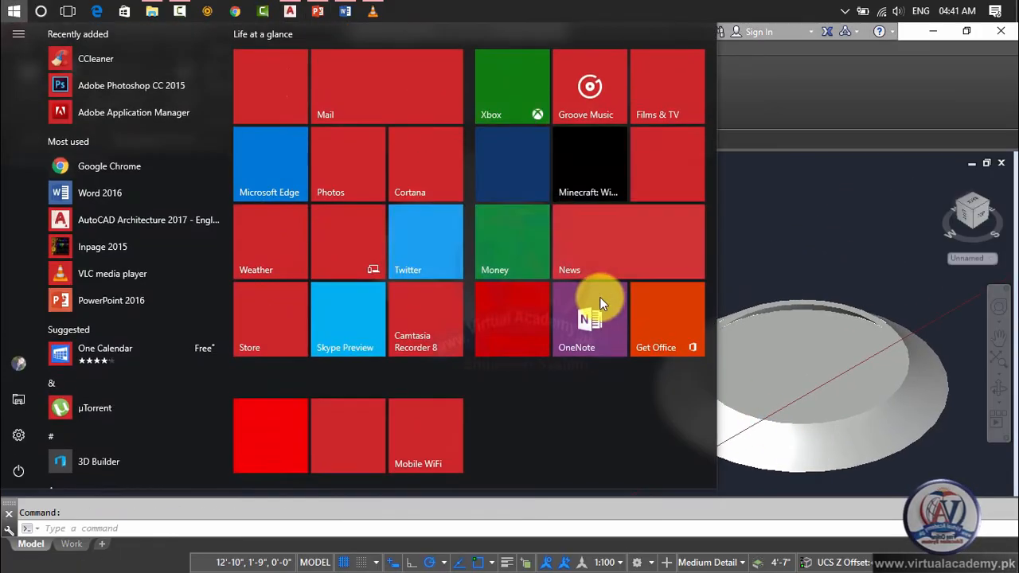
{"action": "left_click", "coordinate": [763, 222]}
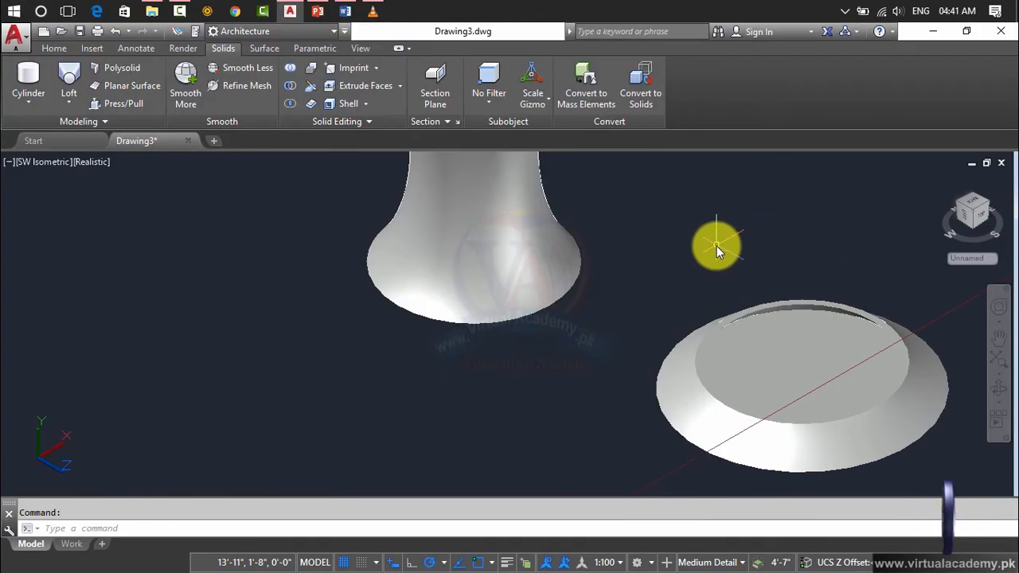
{"action": "middle_click_drag", "start_coordinate": [717, 246], "coordinate": [652, 333], "text": "shift"}
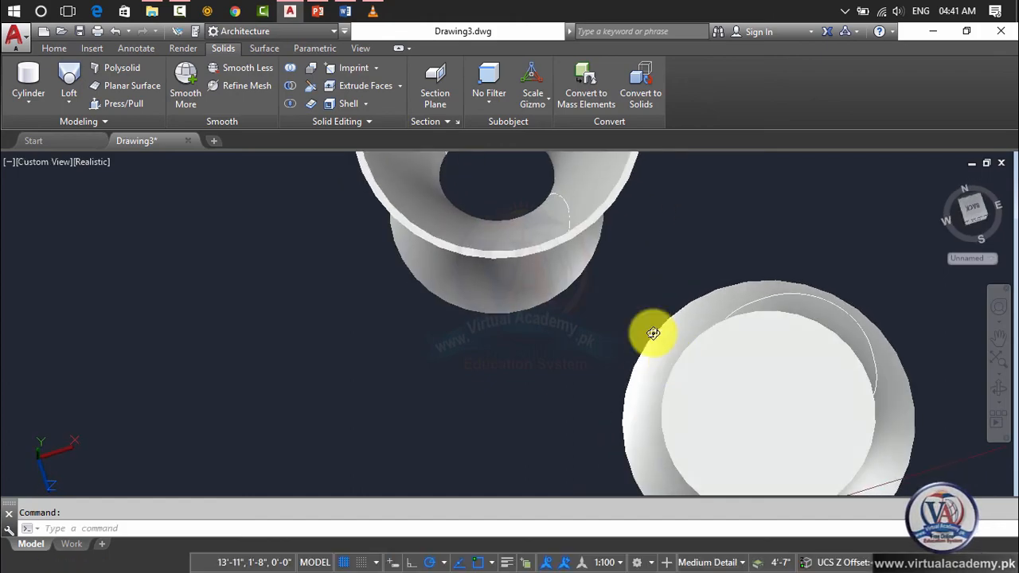
{"action": "scroll", "coordinate": [534, 220], "scroll_direction": "down", "scroll_amount": 4}
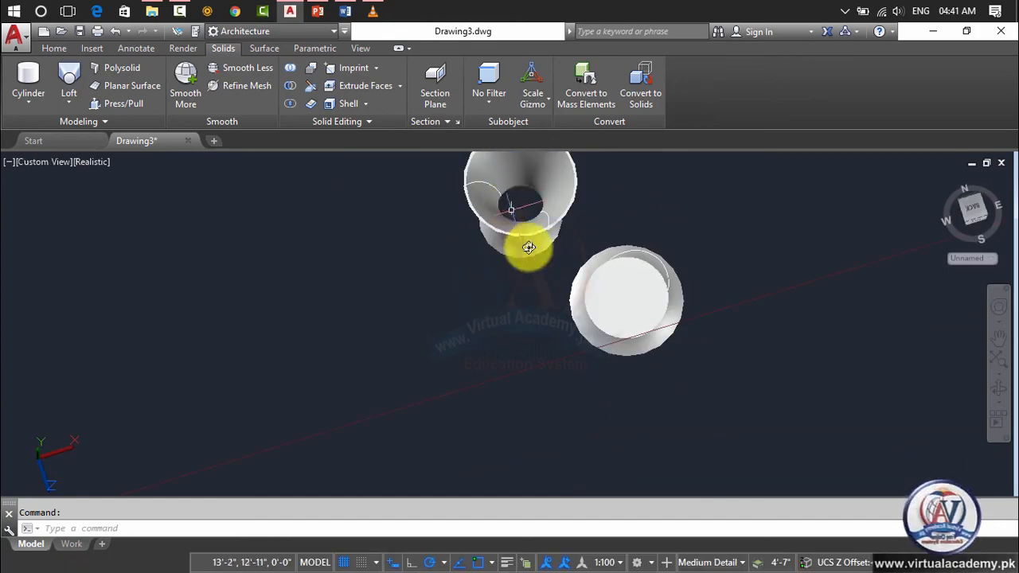
{"action": "middle_click_drag", "start_coordinate": [609, 295], "coordinate": [691, 106], "text": "shift"}
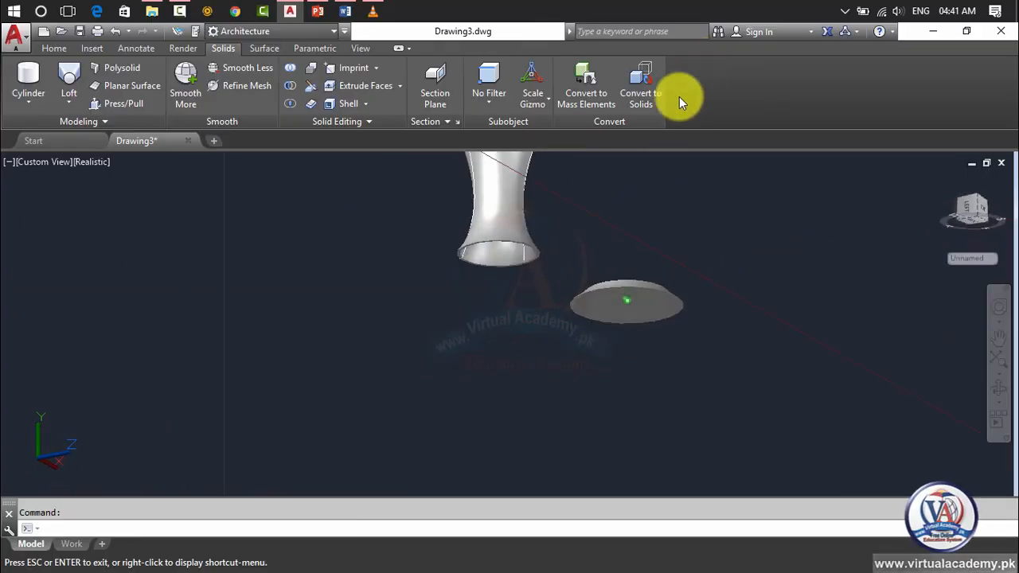
{"action": "scroll", "coordinate": [621, 278], "scroll_direction": "up", "scroll_amount": 3}
{"action": "middle_click_drag", "start_coordinate": [621, 329], "coordinate": [621, 236], "text": "shift"}
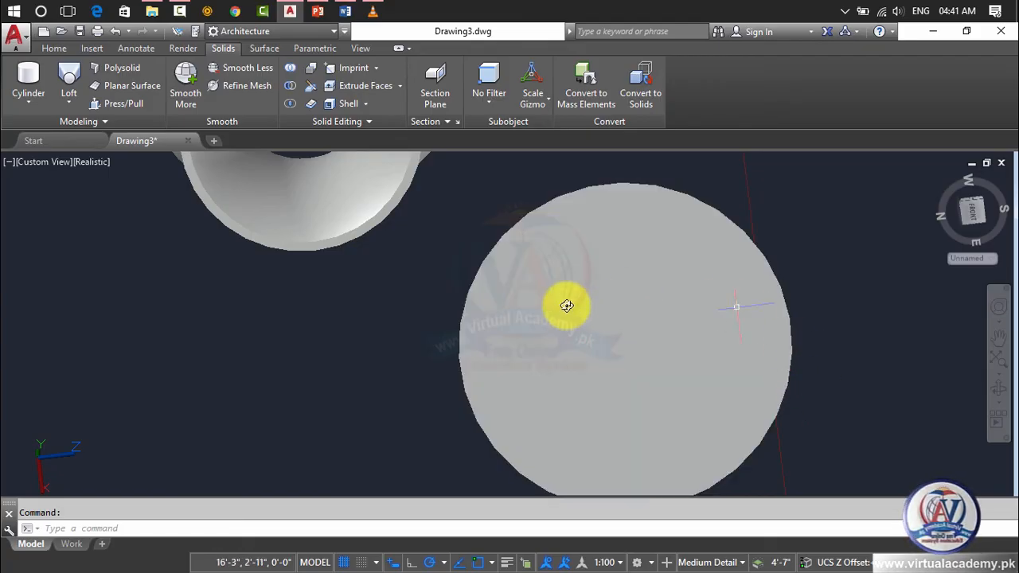
{"action": "middle_click_drag", "start_coordinate": [621, 292], "coordinate": [326, 96], "text": "shift"}
- Validate the sliced-off base piece as a 3D solid with the Check body-editing option, and exit the command
{"action": "left_click", "coordinate": [366, 104]}
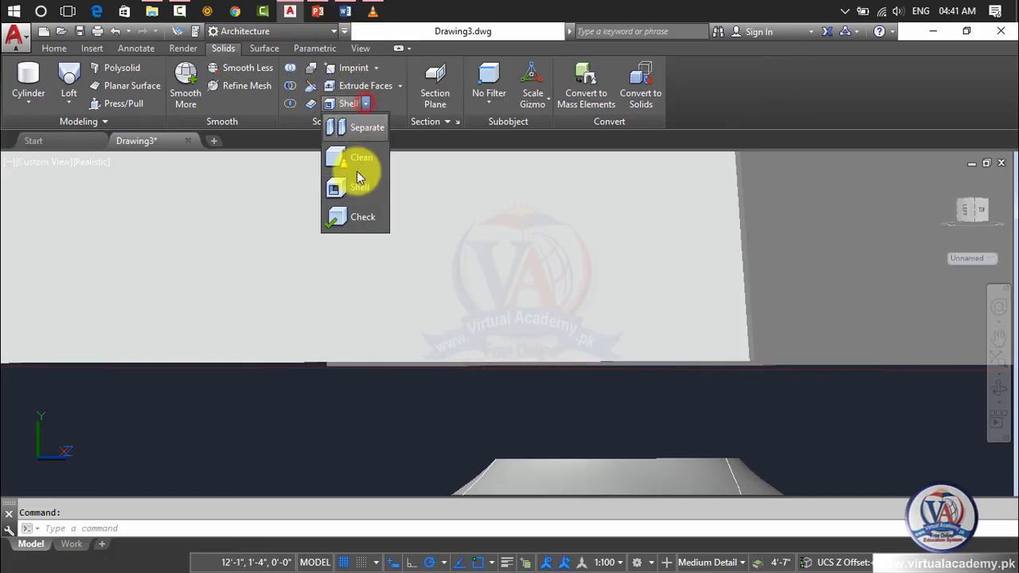
{"action": "left_click", "coordinate": [353, 215]}
{"action": "scroll", "coordinate": [478, 350], "scroll_direction": "down", "scroll_amount": 3}
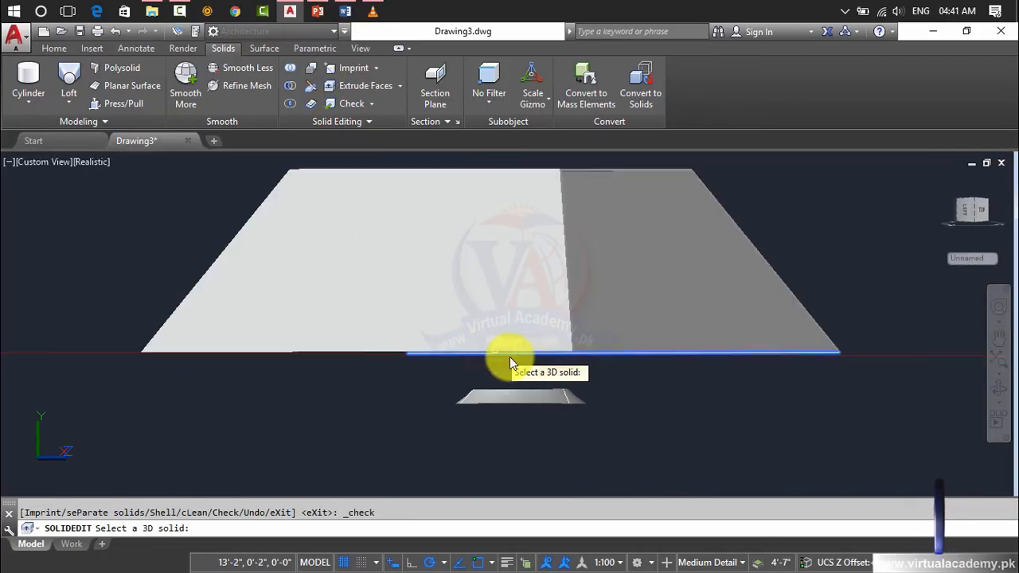
{"action": "left_click", "coordinate": [525, 401]}
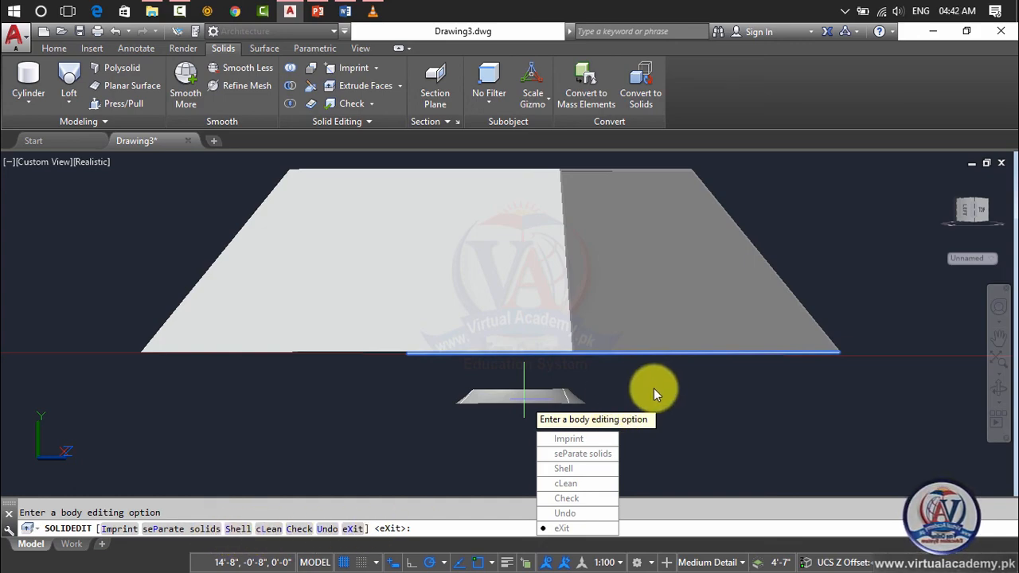
{"action": "key", "text": "Escape"}
- Erase all the solids in the drawing: the bottle, the tapered block and the vase pieces
{"action": "scroll", "coordinate": [654, 388], "scroll_direction": "down", "scroll_amount": 5}
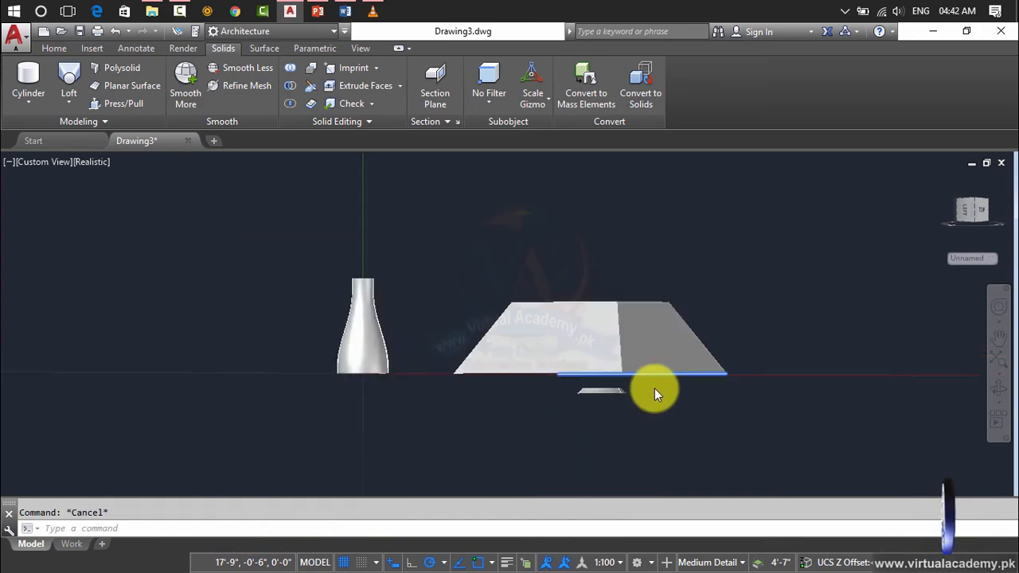
{"action": "middle_click_drag", "start_coordinate": [543, 368], "coordinate": [518, 319]}
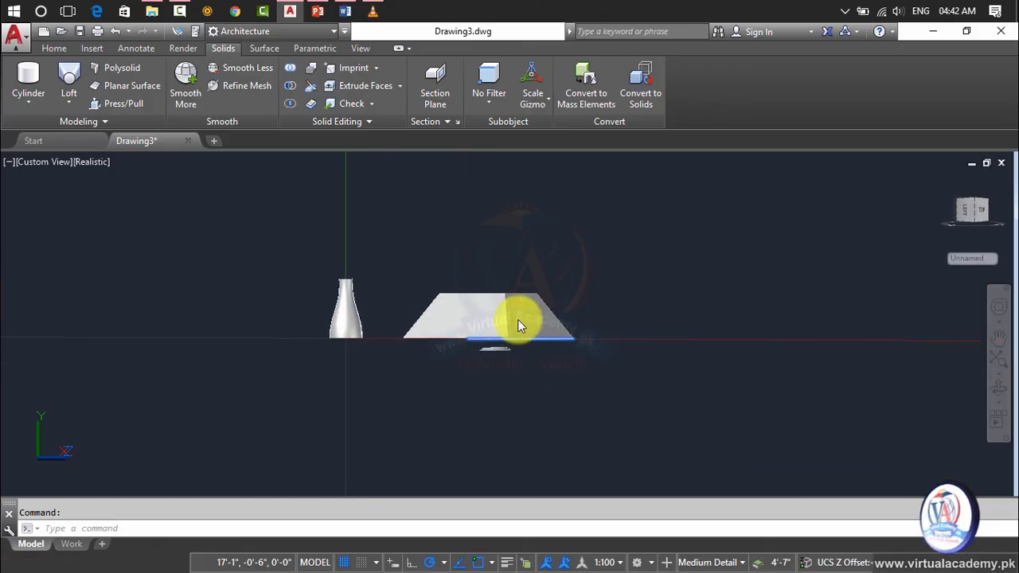
{"action": "left_click", "coordinate": [373, 108]}
{"action": "left_click", "coordinate": [372, 107]}
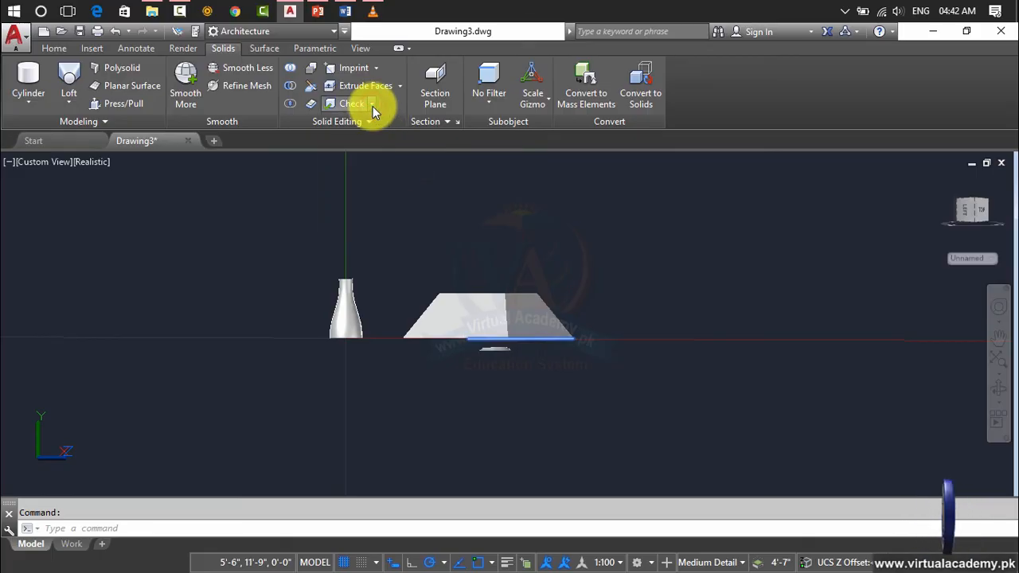
{"action": "left_click", "coordinate": [652, 223]}
{"action": "left_click", "coordinate": [233, 406]}
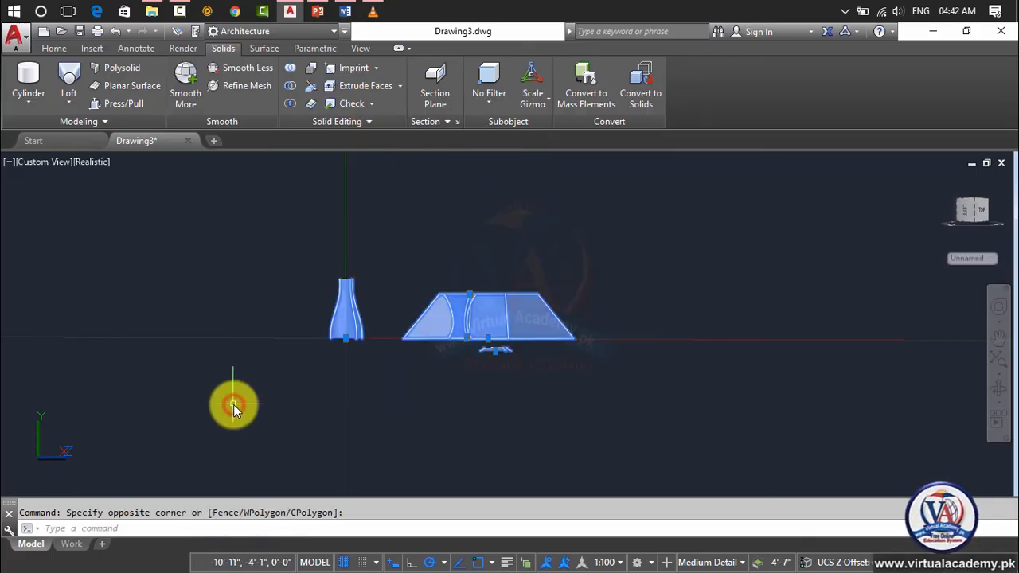
{"action": "key", "text": "Delete"}
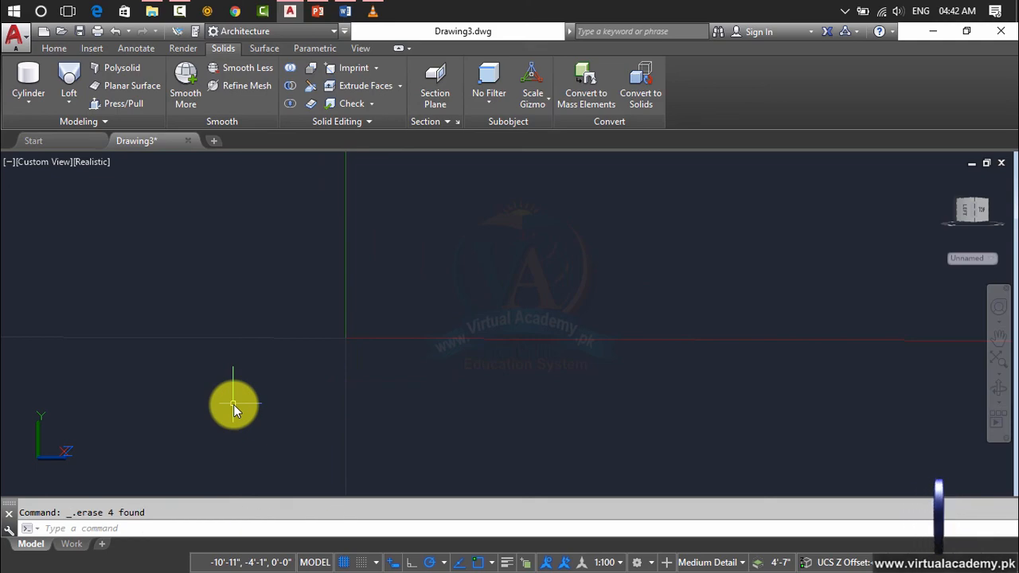